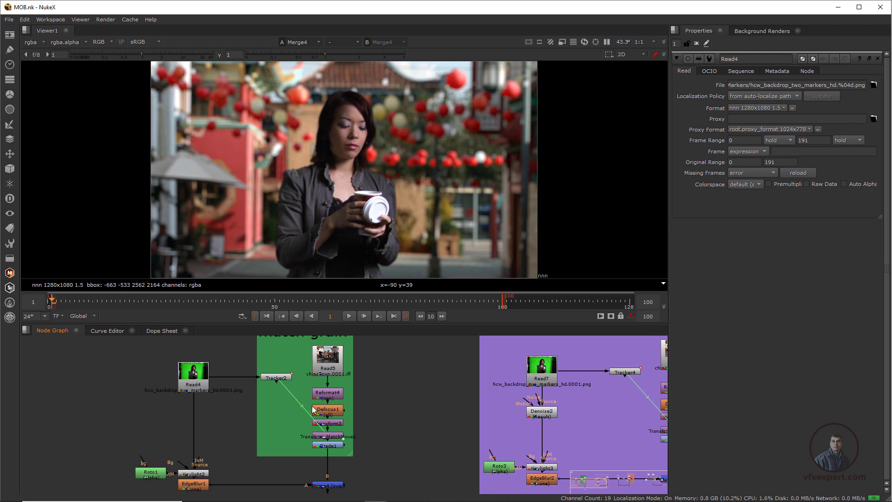
Show the Read4 green-screen plate in the viewer and examine its grain on the woman's jacket up close
{"action": "left_click", "coordinate": [203, 377]}
{"action": "key", "text": "1"}
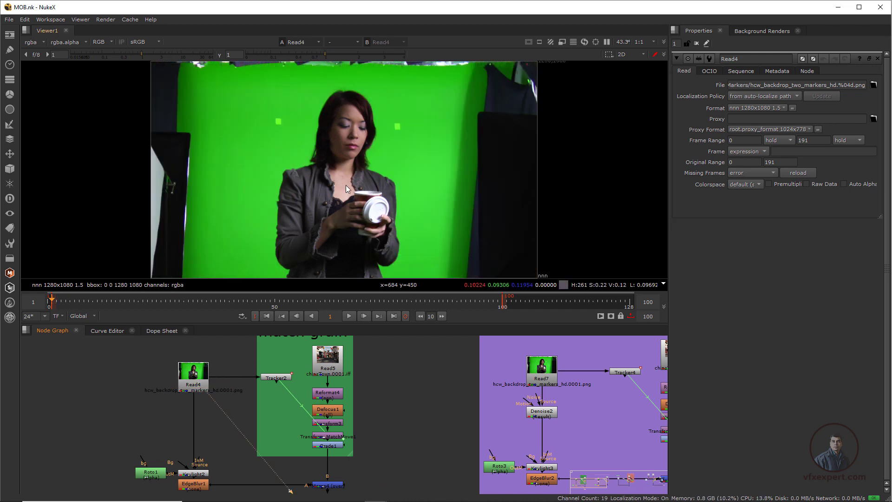
{"action": "scroll", "coordinate": [308, 172], "scroll_direction": "up", "scroll_amount": 5}
{"action": "scroll", "coordinate": [277, 431], "scroll_direction": "down", "scroll_amount": 3}
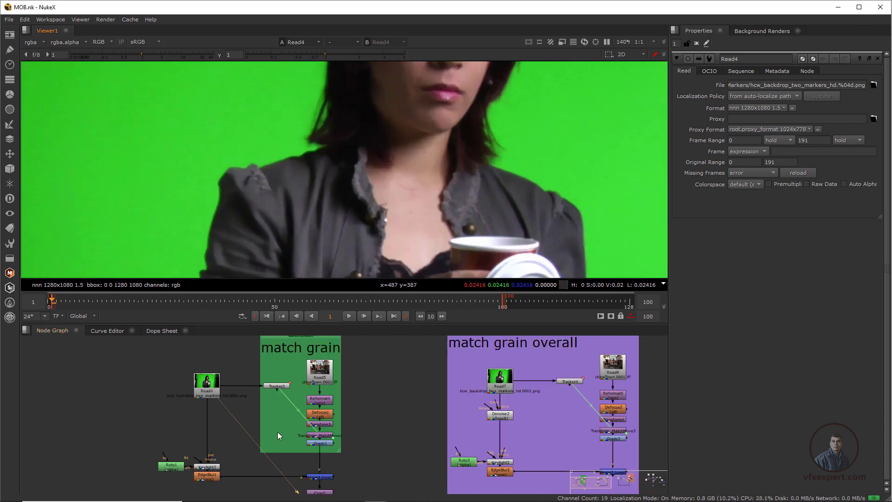
Show the Crop2 and Merge4 composite outputs in the viewer and compare the background's grain with the foreground
{"action": "scroll", "coordinate": [297, 448], "scroll_direction": "up", "scroll_amount": 3}
{"action": "left_click", "coordinate": [303, 455]}
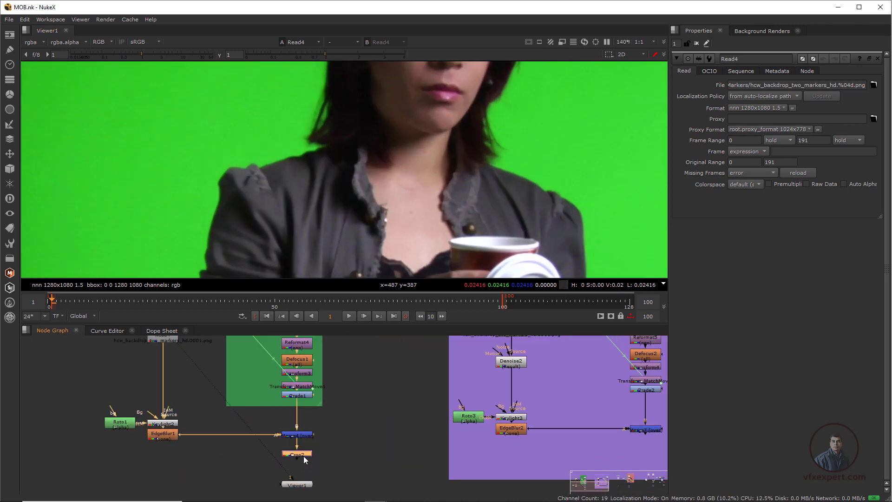
{"action": "key", "text": "1"}
{"action": "scroll", "coordinate": [269, 195], "scroll_direction": "down", "scroll_amount": 4}
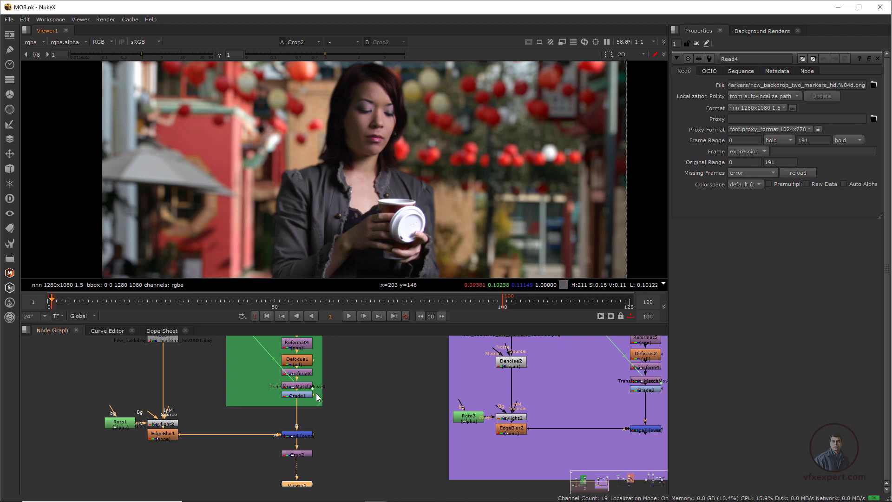
{"action": "middle_click_drag", "start_coordinate": [319, 404], "coordinate": [330, 447]}
{"action": "scroll", "coordinate": [355, 195], "scroll_direction": "up", "scroll_amount": 2}
{"action": "middle_click_drag", "start_coordinate": [356, 191], "coordinate": [386, 223]}
{"action": "left_click_drag", "start_coordinate": [299, 207], "coordinate": [336, 254]}
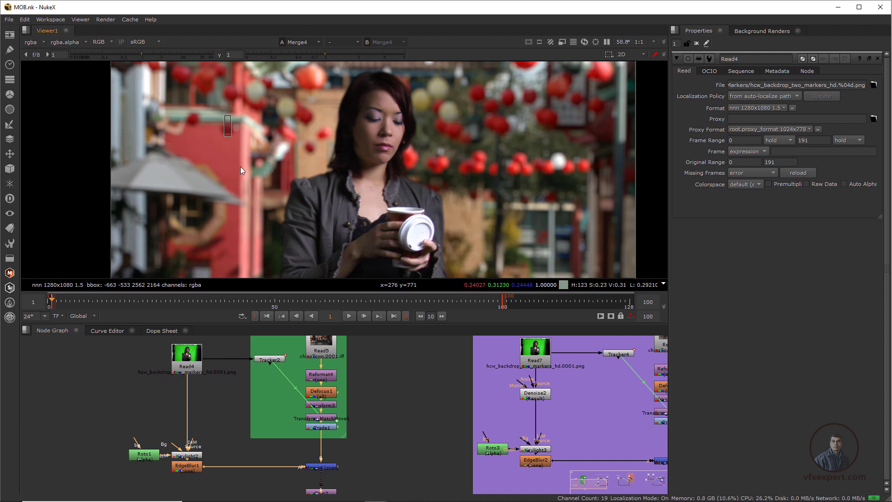
{"action": "scroll", "coordinate": [333, 392], "scroll_direction": "up", "scroll_amount": 2}
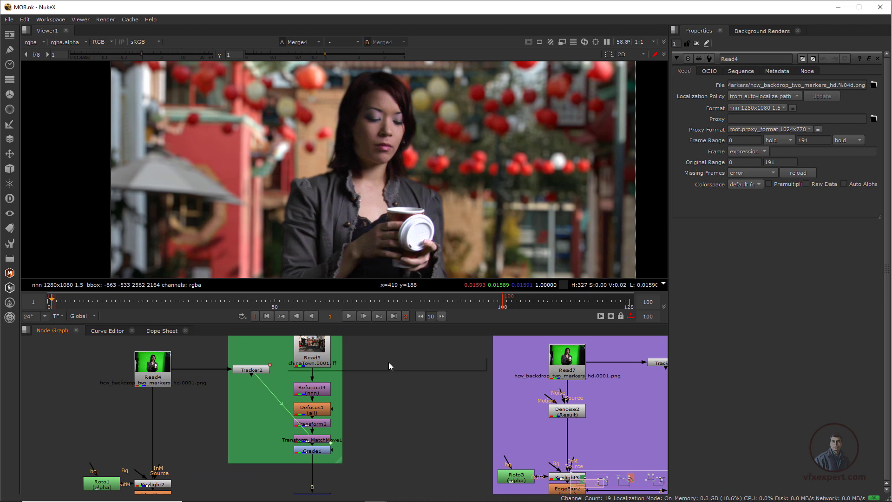
Add a Grain node in the empty area beside the "match grain" backdrop
{"action": "key", "text": "Tab"}
{"action": "type", "text": "gra"}
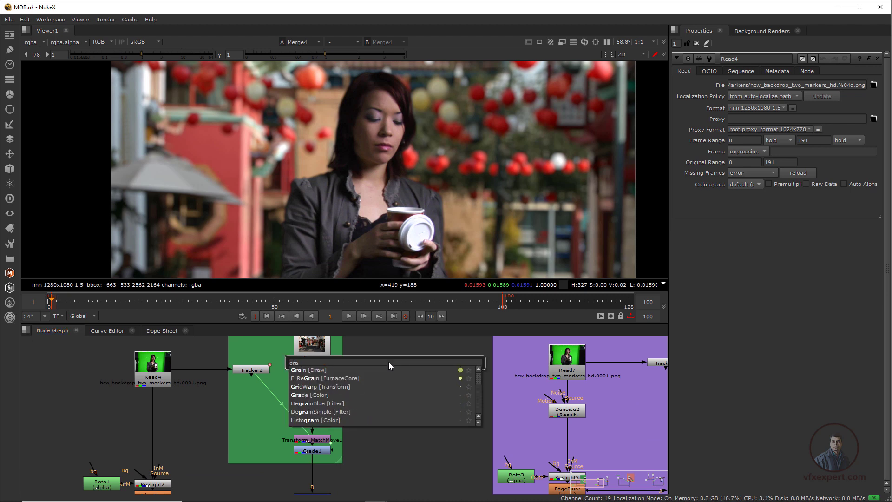
{"action": "left_click", "coordinate": [322, 371]}
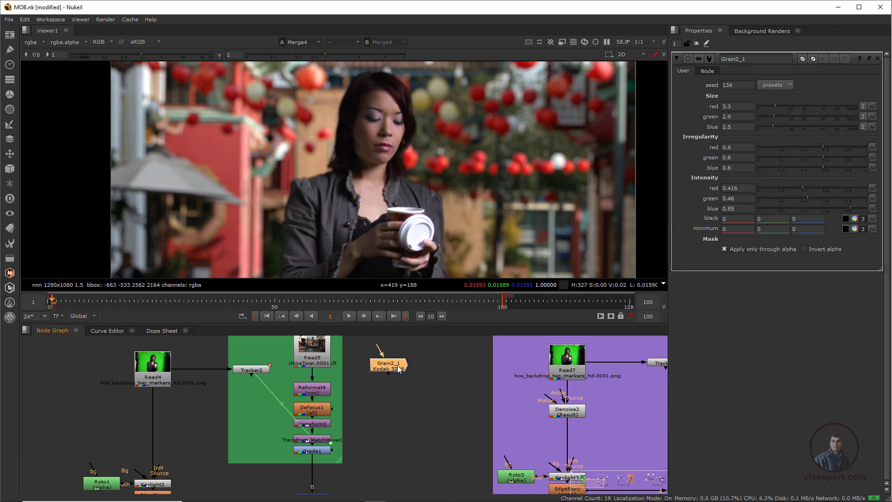
{"action": "left_click", "coordinate": [406, 361]}
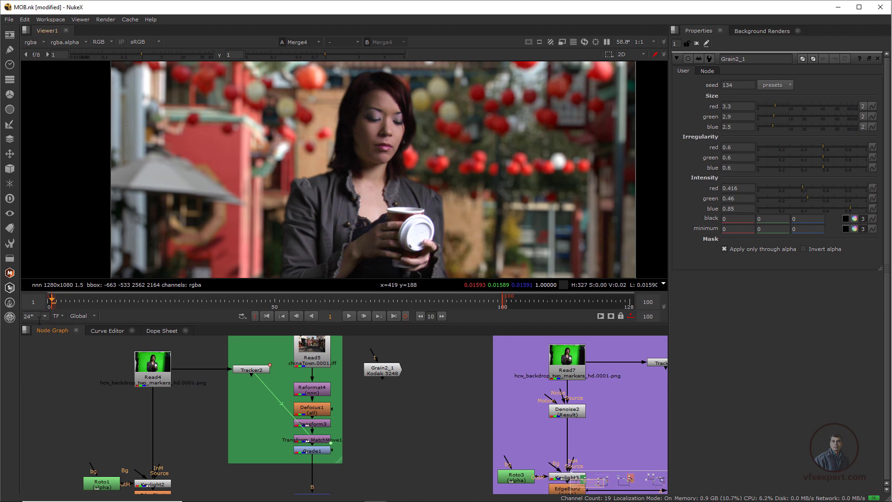
Add an F_ReGrain node from FurnaceCore and place it beside the Grain node
{"action": "left_click", "coordinate": [11, 303]}
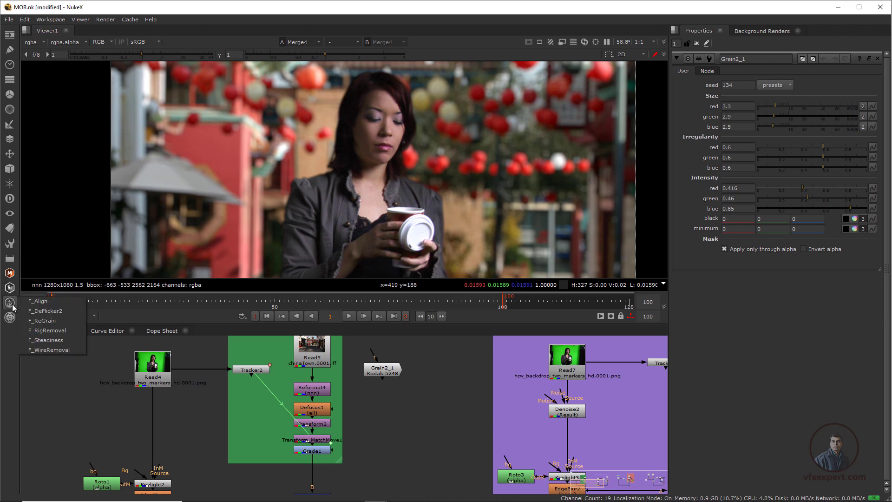
{"action": "left_click", "coordinate": [40, 323]}
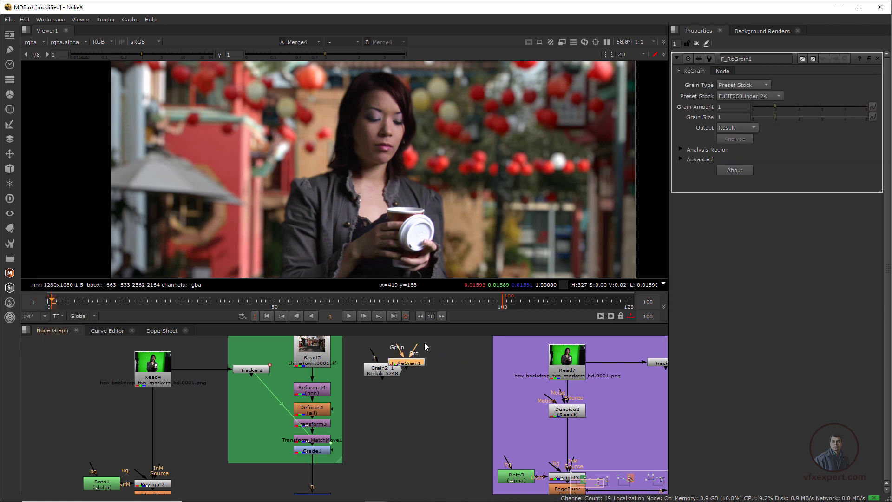
{"action": "left_click_drag", "start_coordinate": [416, 359], "coordinate": [431, 368]}
{"action": "left_click_drag", "start_coordinate": [364, 389], "coordinate": [457, 346]}
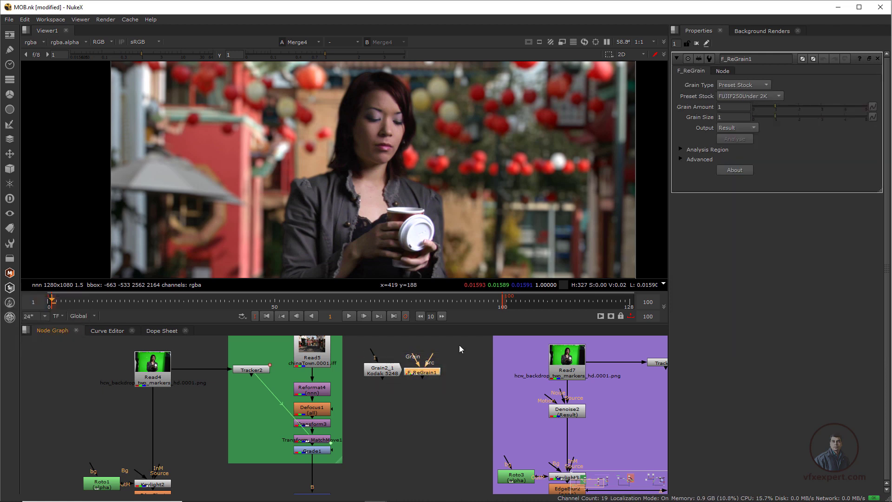
{"action": "left_click", "coordinate": [373, 400]}
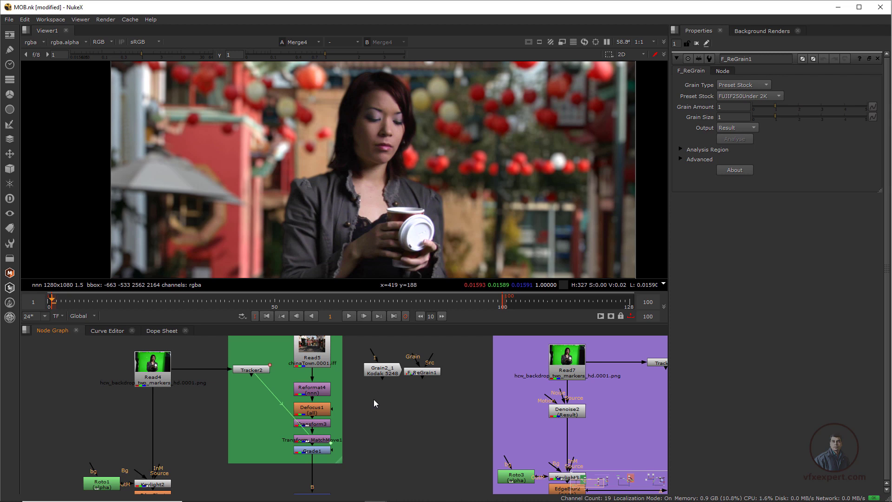
Insert the Grain node into the background branch between Grade1 and the Merge4 node
{"action": "left_click_drag", "start_coordinate": [376, 374], "coordinate": [374, 411]}
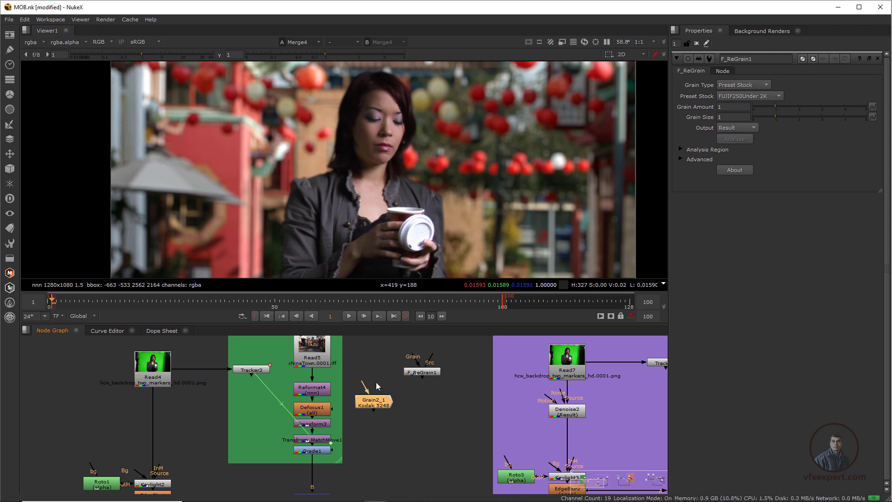
{"action": "middle_click_drag", "start_coordinate": [376, 433], "coordinate": [299, 435]}
{"action": "scroll", "coordinate": [348, 421], "scroll_direction": "up", "scroll_amount": 1}
{"action": "scroll", "coordinate": [319, 421], "scroll_direction": "down", "scroll_amount": 1}
{"action": "middle_click_drag", "start_coordinate": [271, 356], "coordinate": [300, 372]}
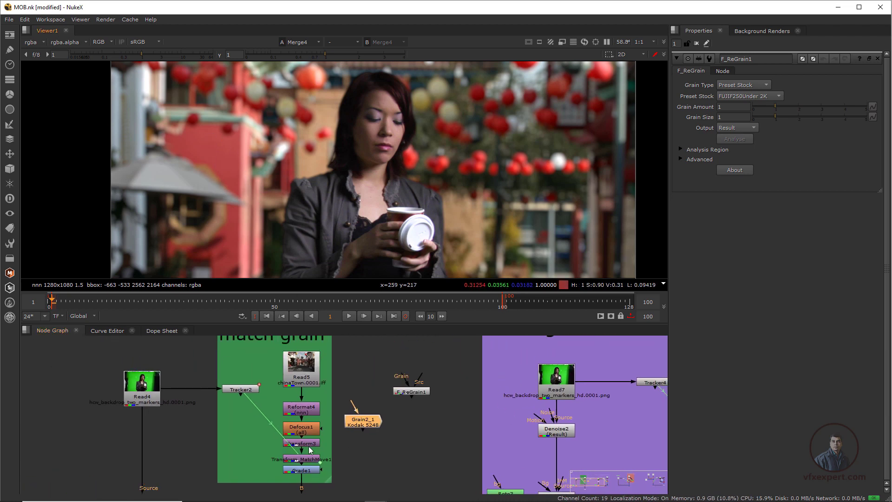
{"action": "middle_click_drag", "start_coordinate": [302, 477], "coordinate": [326, 422]}
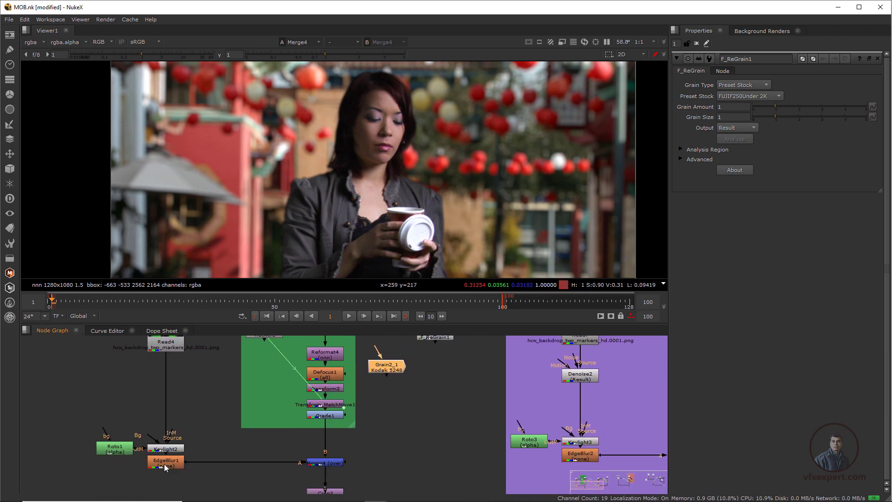
{"action": "left_click", "coordinate": [334, 463]}
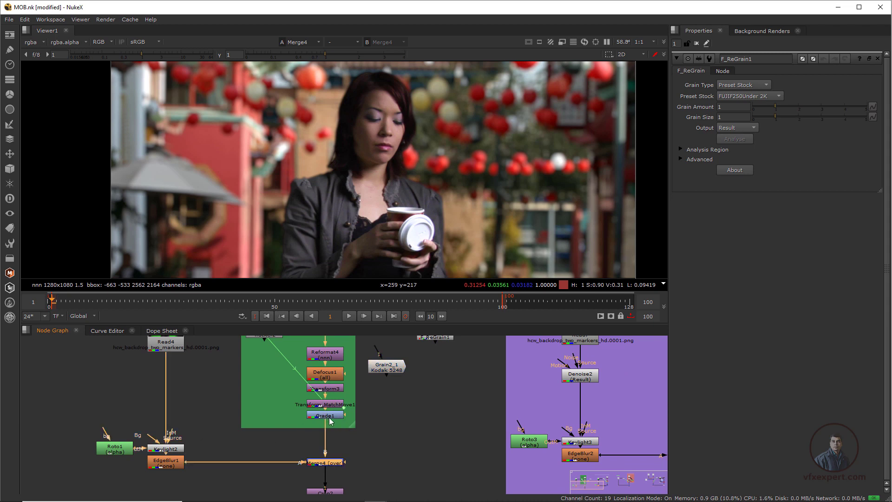
{"action": "left_click_drag", "start_coordinate": [389, 371], "coordinate": [329, 450]}
{"action": "left_click", "coordinate": [342, 452]}
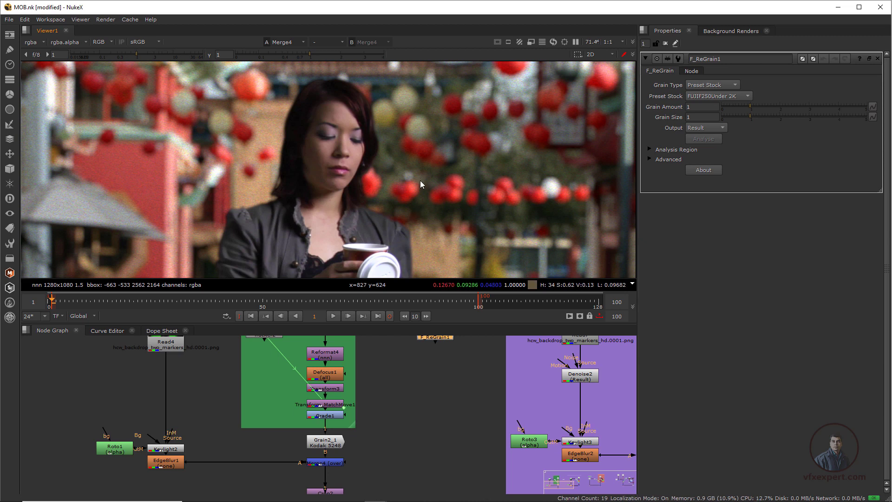
View the composite's red channel and set the Grain node's red intensity to 0.135
{"action": "scroll", "coordinate": [392, 222], "scroll_direction": "up", "scroll_amount": 5}
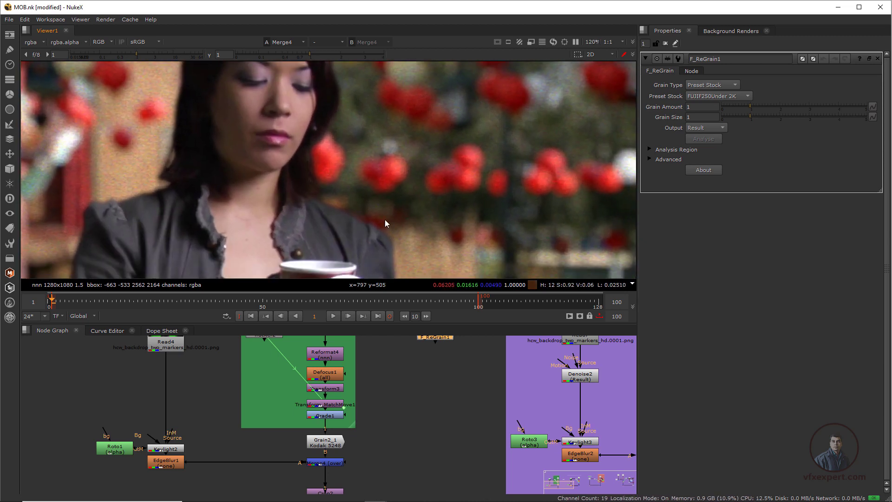
{"action": "key", "text": "r"}
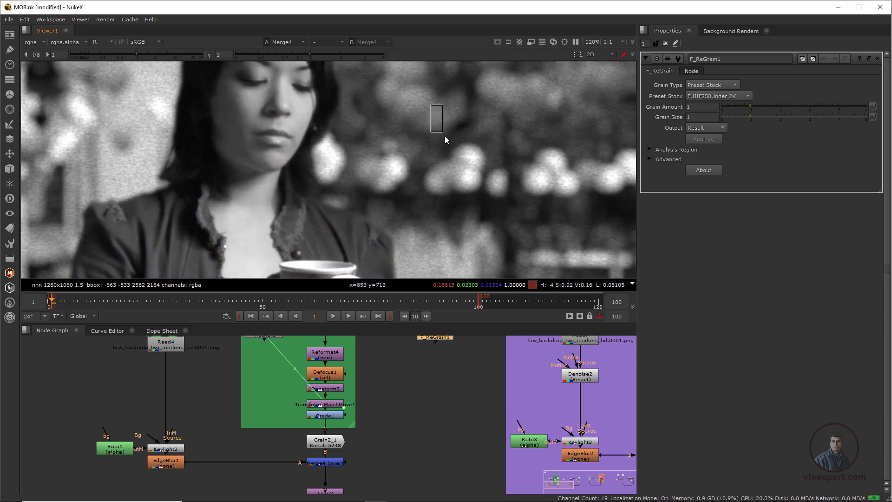
{"action": "left_click", "coordinate": [326, 442]}
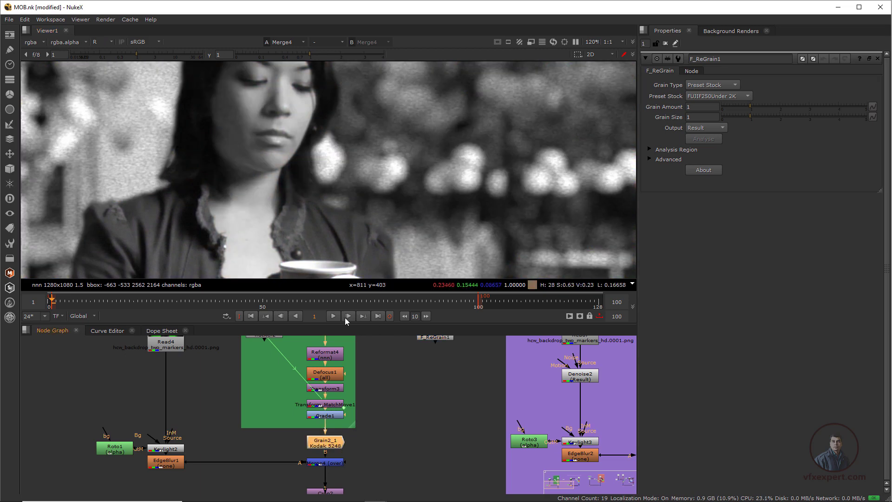
{"action": "scroll", "coordinate": [334, 240], "scroll_direction": "up", "scroll_amount": 3}
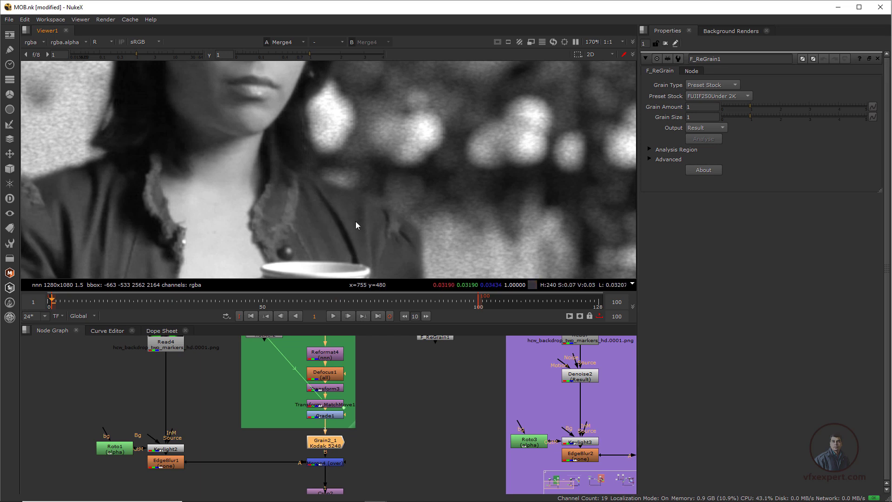
{"action": "double_click", "coordinate": [336, 444]}
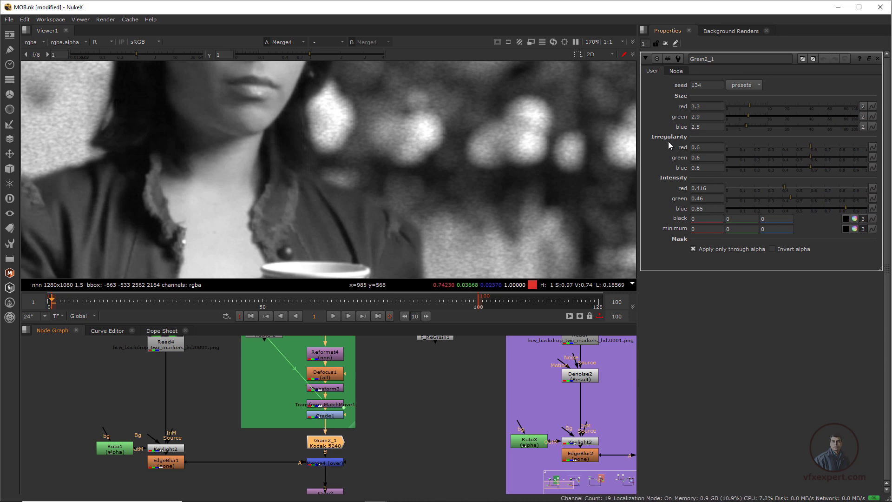
{"action": "scroll", "coordinate": [536, 168], "scroll_direction": "down", "scroll_amount": 2}
{"action": "middle_click_drag", "start_coordinate": [550, 183], "coordinate": [507, 189]}
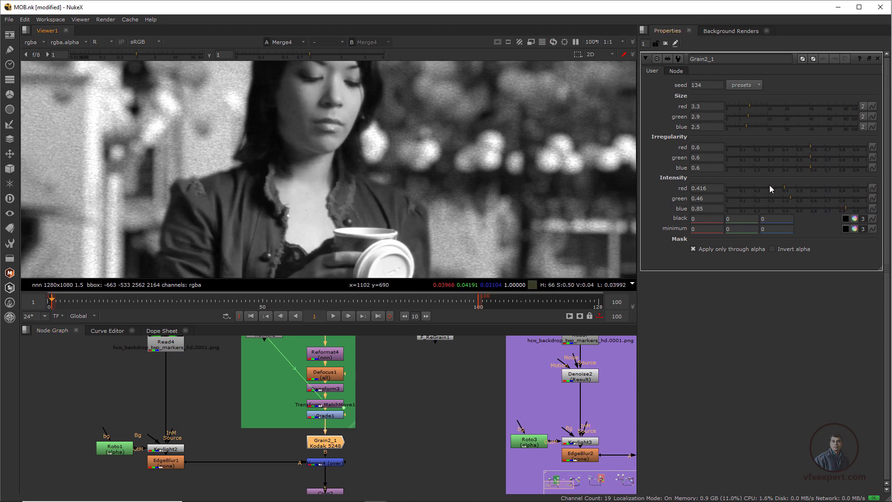
{"action": "left_click_drag", "start_coordinate": [784, 188], "coordinate": [745, 183]}
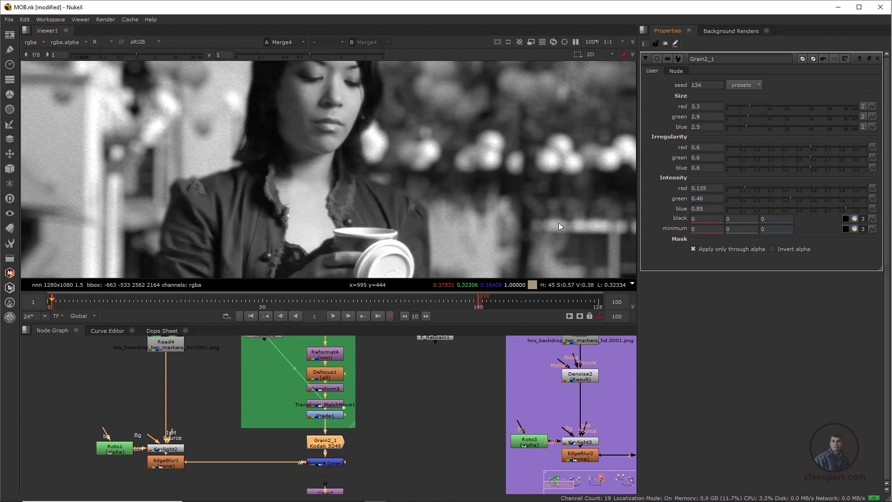
Set the Grain node's green intensity to 0.175 and blue intensity to 0.245, viewing the matching channel for each
{"action": "key", "text": "g"}
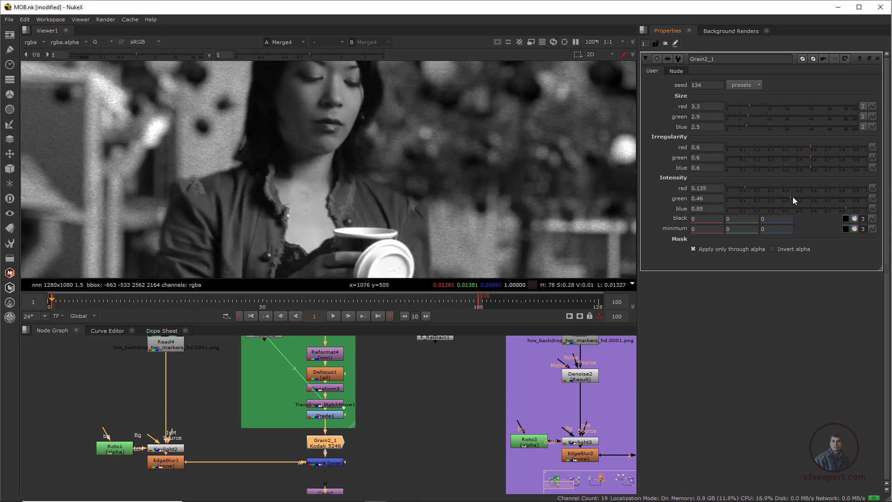
{"action": "left_click_drag", "start_coordinate": [790, 198], "coordinate": [750, 199]}
{"action": "key", "text": "b"}
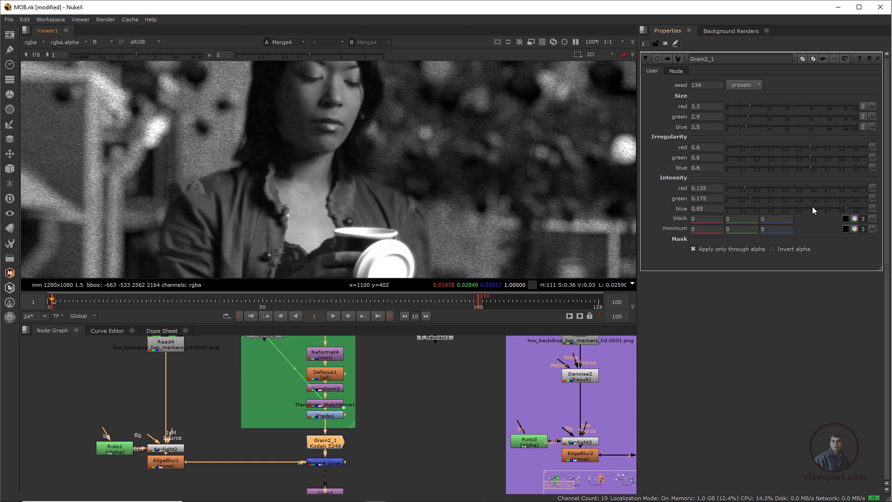
{"action": "left_click_drag", "start_coordinate": [845, 210], "coordinate": [758, 205]}
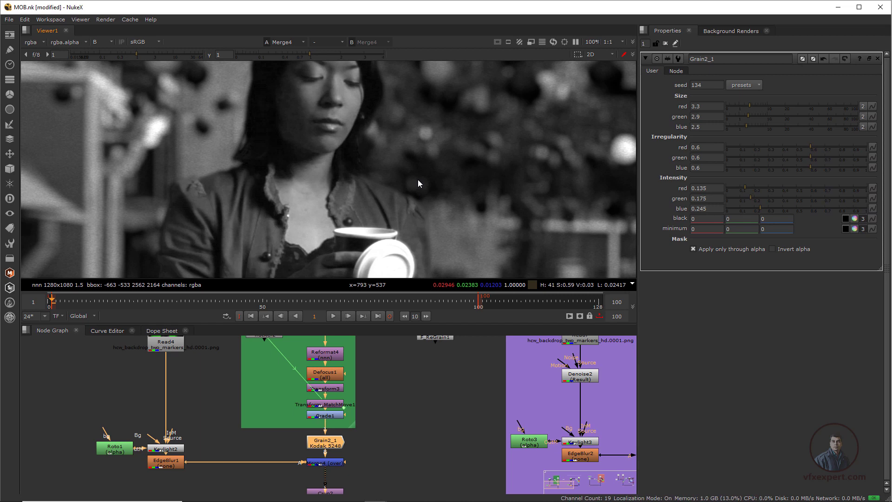
Return the viewer to full colour and play back the composite to examine the grain on foreground and background
{"action": "key", "text": "r"}
{"action": "key", "text": "r"}
{"action": "scroll", "coordinate": [444, 177], "scroll_direction": "up", "scroll_amount": 2}
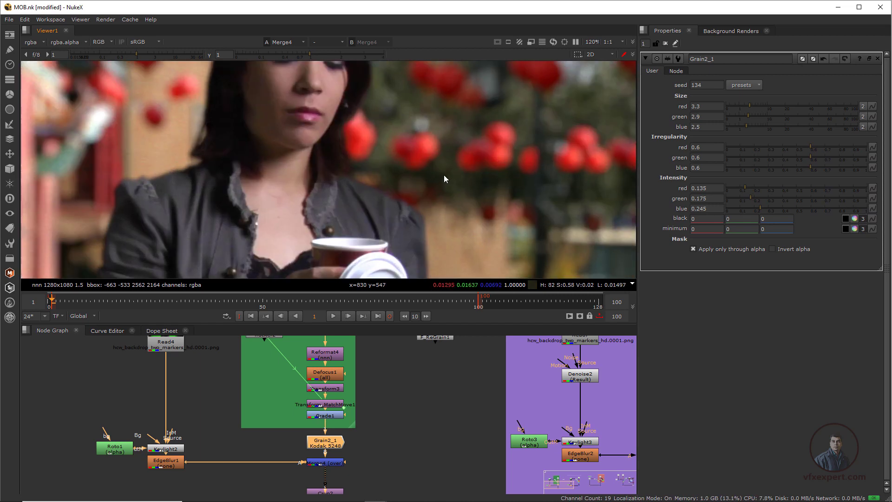
{"action": "left_click", "coordinate": [332, 316]}
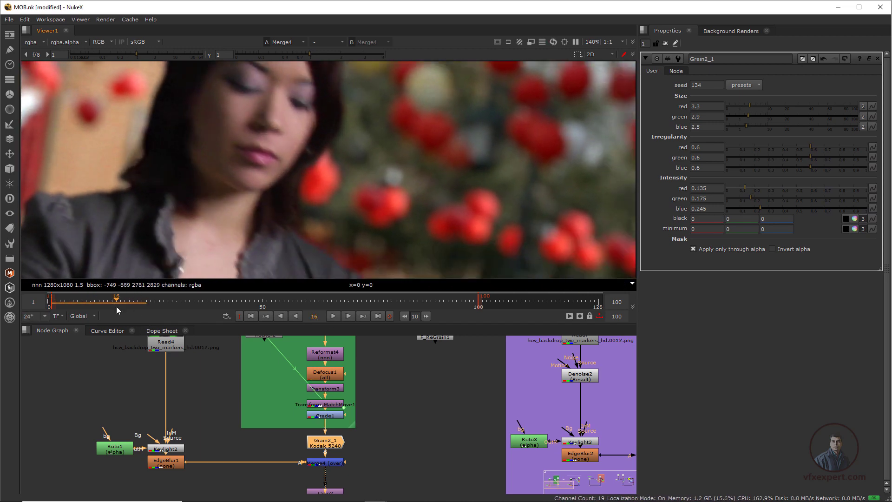
{"action": "left_click_drag", "start_coordinate": [331, 173], "coordinate": [303, 237]}
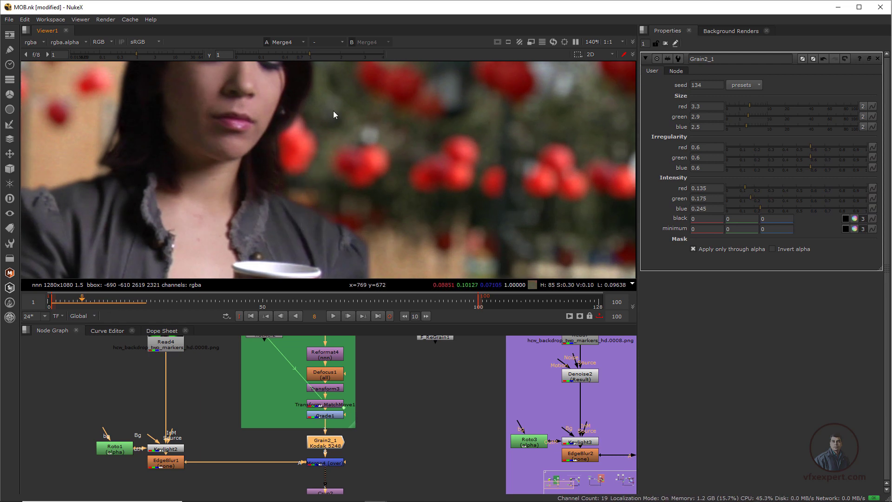
{"action": "left_click_drag", "start_coordinate": [331, 106], "coordinate": [370, 171]}
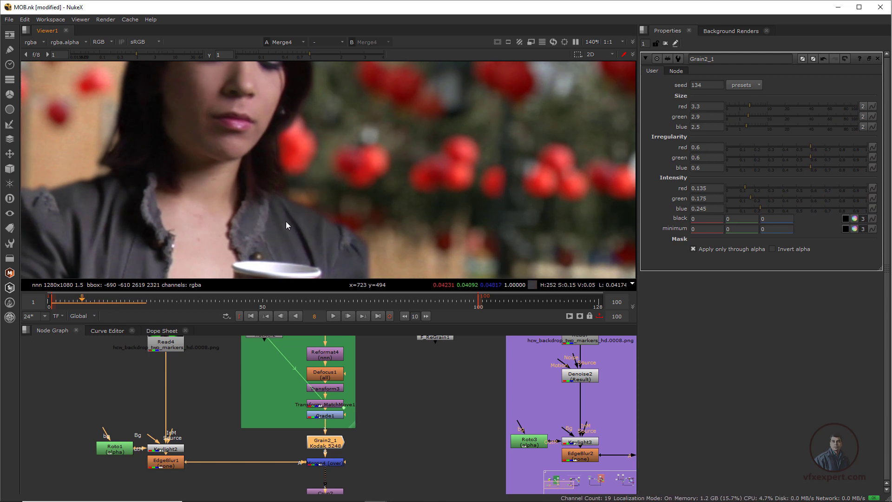
{"action": "left_click_drag", "start_coordinate": [286, 221], "coordinate": [314, 252], "text": "ctrl+shift"}
{"action": "left_click_drag", "start_coordinate": [335, 183], "coordinate": [294, 244]}
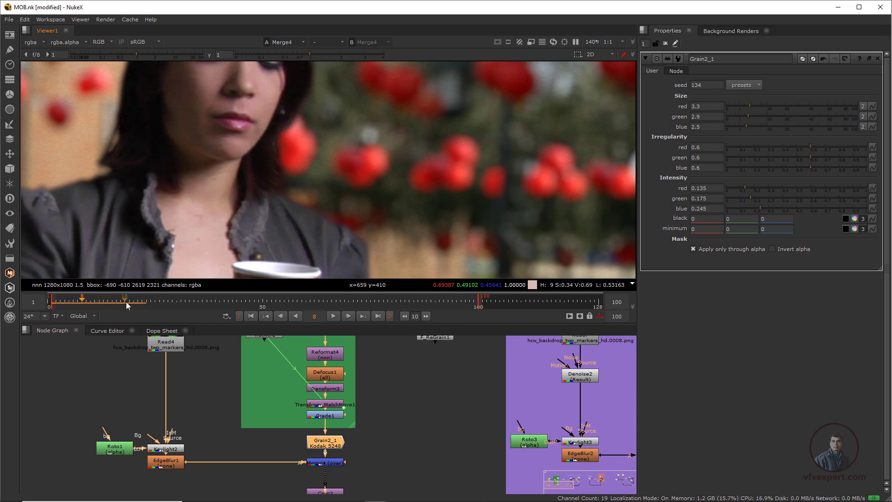
Set the playback range's out point at frame 21 and return to the first frame
{"action": "left_click_drag", "start_coordinate": [126, 302], "coordinate": [138, 302]}
{"action": "left_click", "coordinate": [390, 316]}
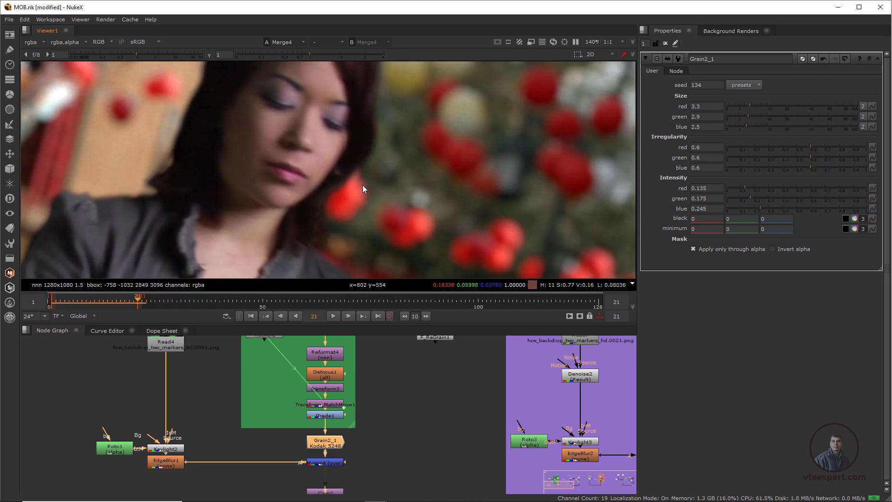
{"action": "left_click", "coordinate": [251, 316]}
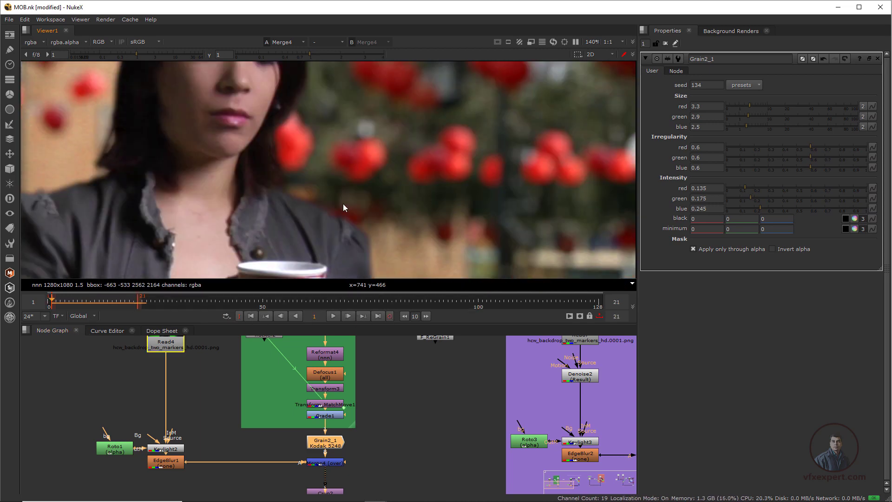
Play back the composite, stop at frame 15 and examine the background grain against the foreground
{"action": "left_click", "coordinate": [333, 316]}
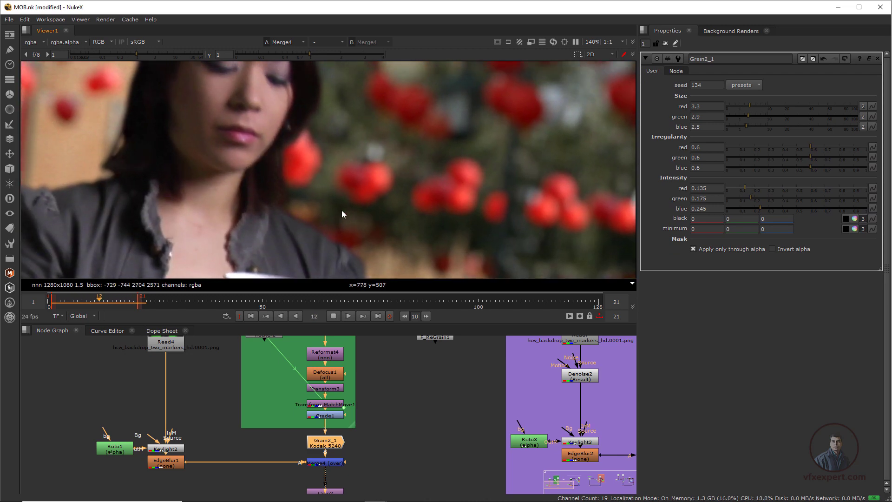
{"action": "left_click", "coordinate": [334, 315]}
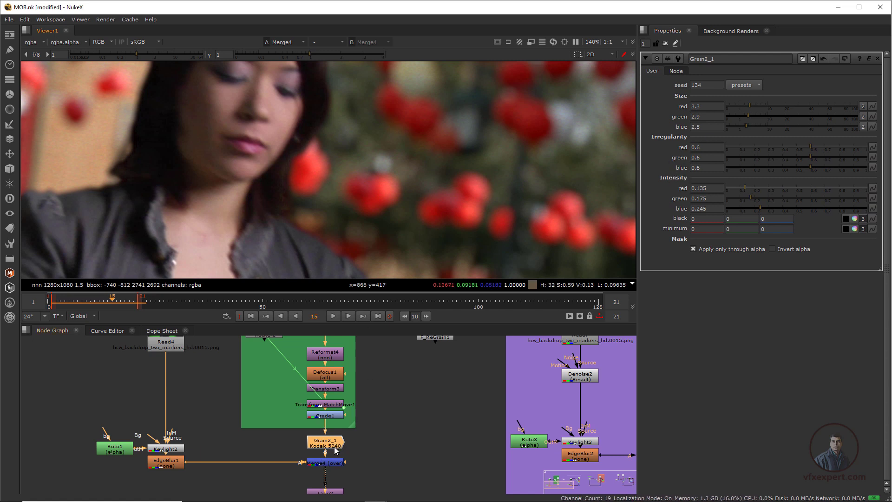
{"action": "scroll", "coordinate": [371, 214], "scroll_direction": "down", "scroll_amount": 5}
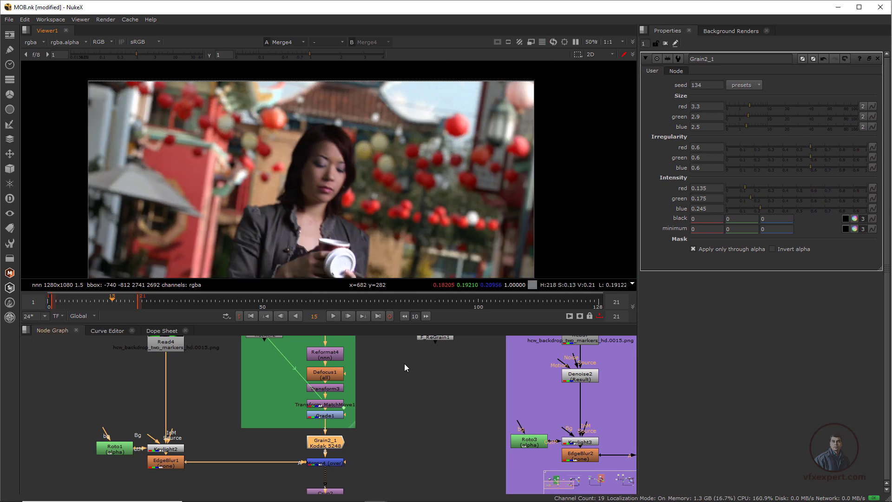
Disconnect Grain2_1 from the background branch, set it aside, and move the unconnected F_ReGrain1 node close to that branch
{"action": "middle_click_drag", "start_coordinate": [412, 348], "coordinate": [396, 380]}
{"action": "left_click_drag", "start_coordinate": [422, 371], "coordinate": [406, 407]}
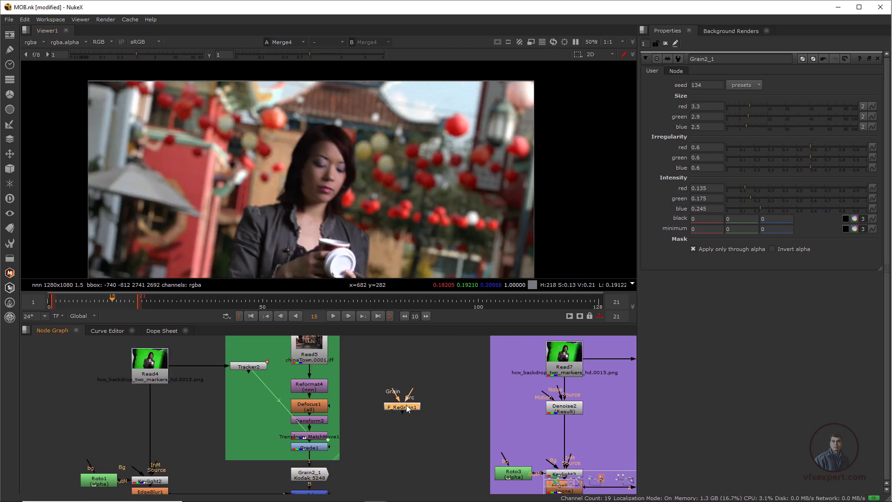
{"action": "middle_click_drag", "start_coordinate": [364, 430], "coordinate": [369, 375]}
{"action": "left_click", "coordinate": [322, 424]}
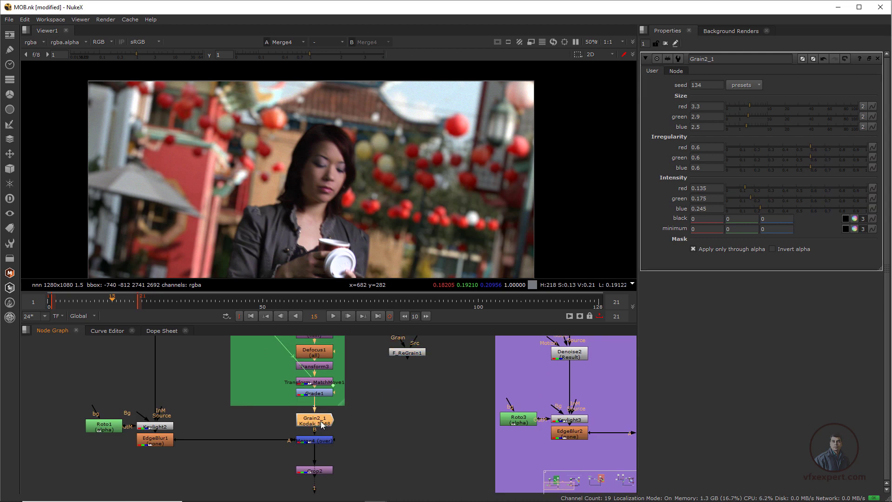
{"action": "key", "text": "ctrl+shift+x"}
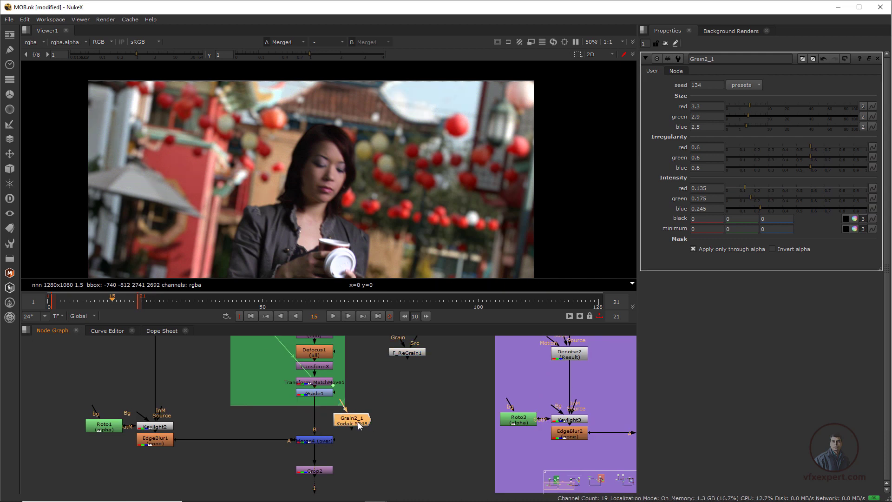
{"action": "left_click_drag", "start_coordinate": [358, 420], "coordinate": [439, 419]}
{"action": "left_click_drag", "start_coordinate": [406, 356], "coordinate": [389, 384]}
{"action": "scroll", "coordinate": [386, 385], "scroll_direction": "up", "scroll_amount": 2}
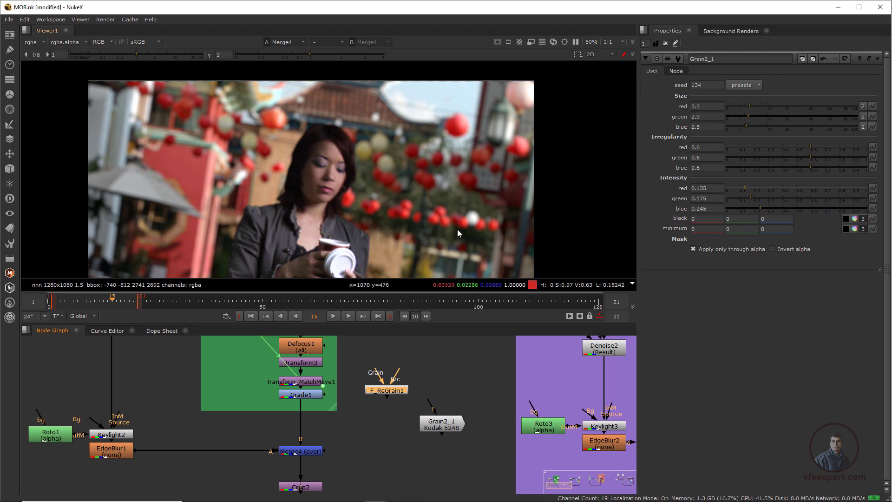
{"action": "mouse_move", "coordinate": [377, 377]}
{"action": "left_mouse_down"}
{"action": "mouse_move", "coordinate": [362, 353]}
{"action": "mouse_move", "coordinate": [365, 367]}
{"action": "left_mouse_up"}
{"action": "scroll", "coordinate": [348, 411], "scroll_direction": "down", "scroll_amount": 2}
{"action": "middle_click_drag", "start_coordinate": [349, 411], "coordinate": [374, 446]}
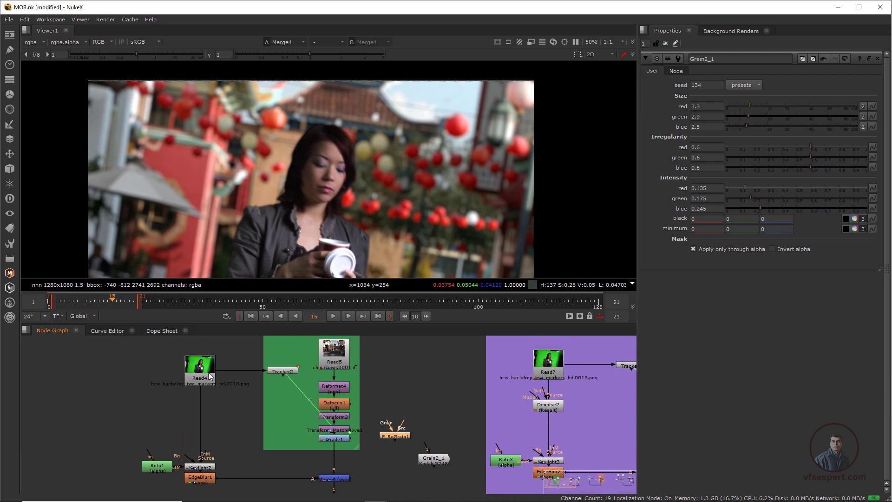
View the green-screen plate Read4 and the background plate Read5 to compare their grain
{"action": "scroll", "coordinate": [392, 439], "scroll_direction": "up", "scroll_amount": 2}
{"action": "left_click", "coordinate": [170, 354]}
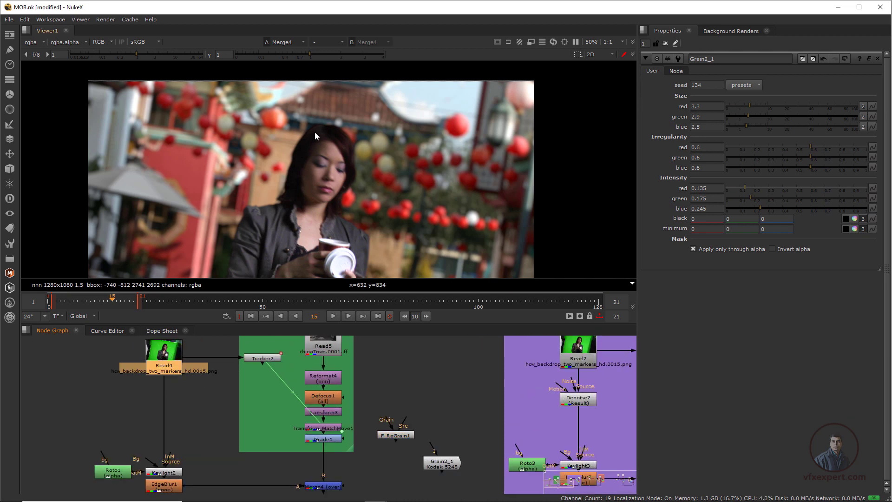
{"action": "key", "text": "1"}
{"action": "key", "text": "f"}
{"action": "left_click_drag", "start_coordinate": [207, 116], "coordinate": [255, 199]}
{"action": "scroll", "coordinate": [283, 394], "scroll_direction": "down", "scroll_amount": 2}
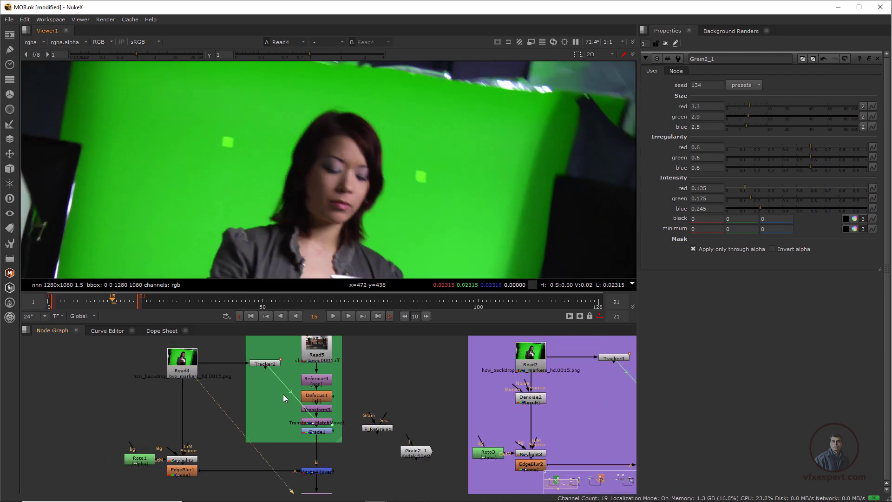
{"action": "middle_click_drag", "start_coordinate": [292, 384], "coordinate": [274, 408]}
{"action": "scroll", "coordinate": [288, 377], "scroll_direction": "up", "scroll_amount": 1}
{"action": "left_click", "coordinate": [289, 377]}
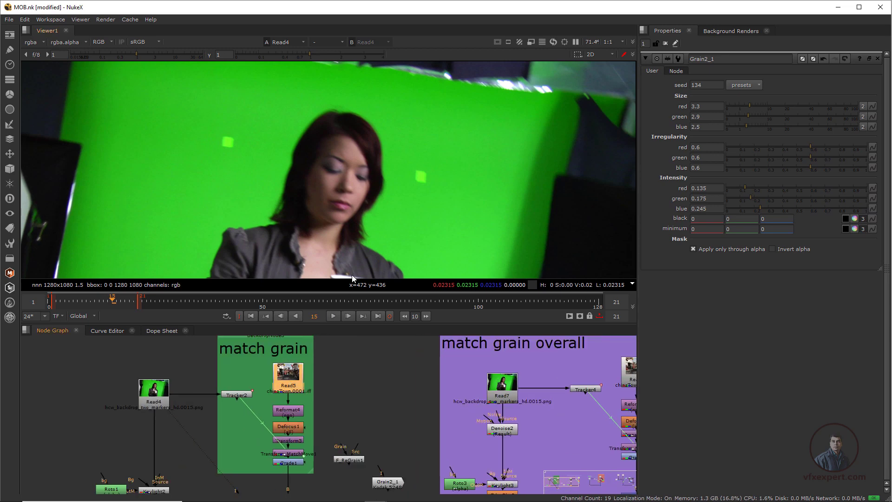
{"action": "key", "text": "1"}
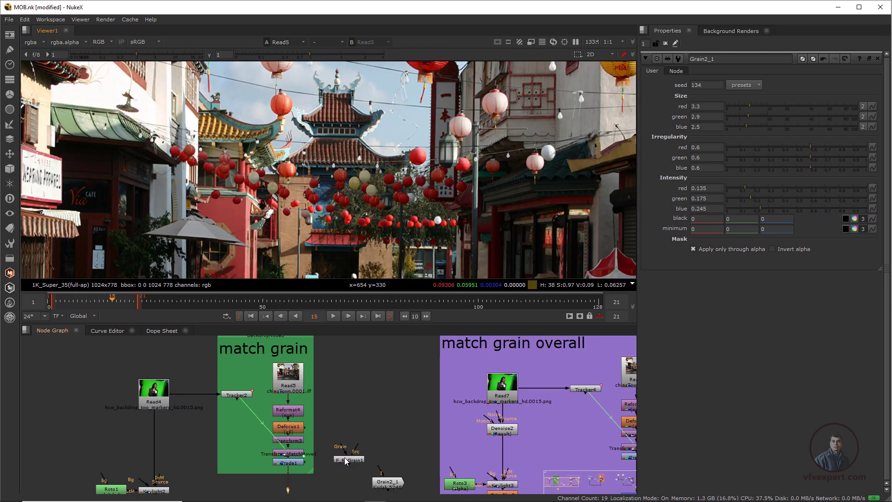
Insert F_ReGrain1 between Grade1 and Merge4 and connect its Grain input to the green-screen plate Read4
{"action": "middle_click_drag", "start_coordinate": [336, 467], "coordinate": [354, 427]}
{"action": "scroll", "coordinate": [310, 451], "scroll_direction": "up", "scroll_amount": 2}
{"action": "middle_click_drag", "start_coordinate": [326, 477], "coordinate": [311, 435]}
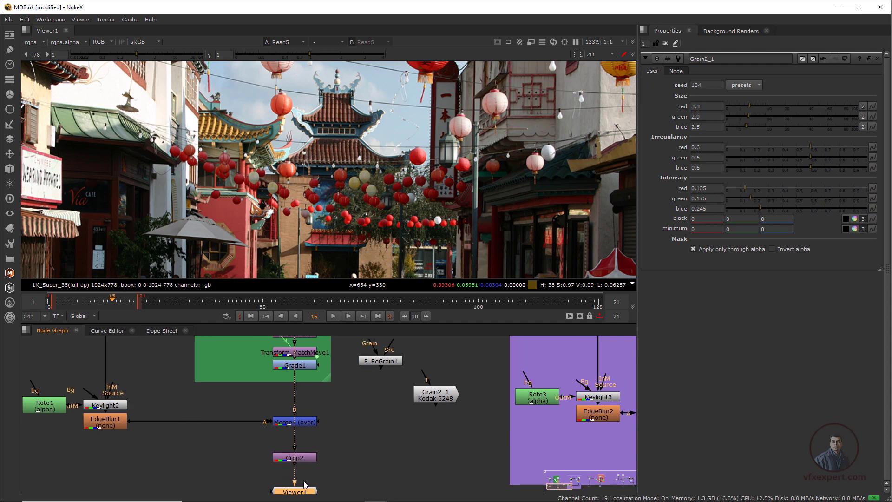
{"action": "left_click_drag", "start_coordinate": [299, 491], "coordinate": [425, 458]}
{"action": "left_click_drag", "start_coordinate": [390, 363], "coordinate": [299, 402]}
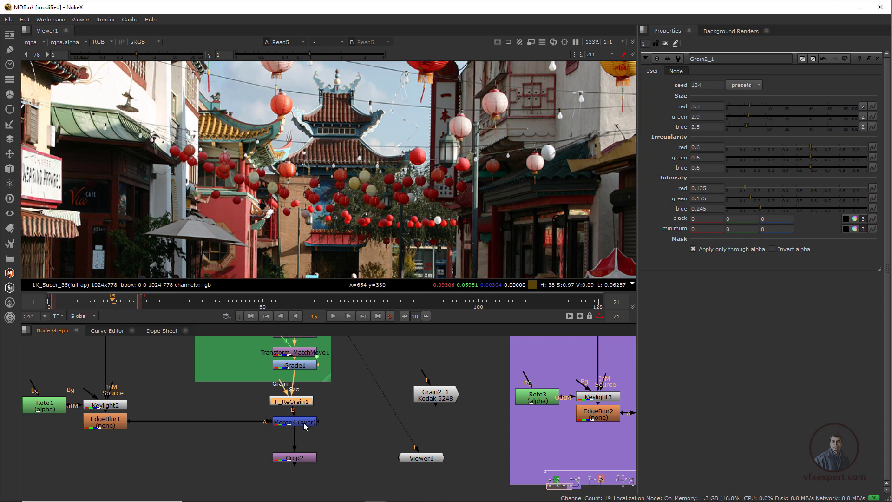
{"action": "middle_click_drag", "start_coordinate": [305, 426], "coordinate": [352, 466]}
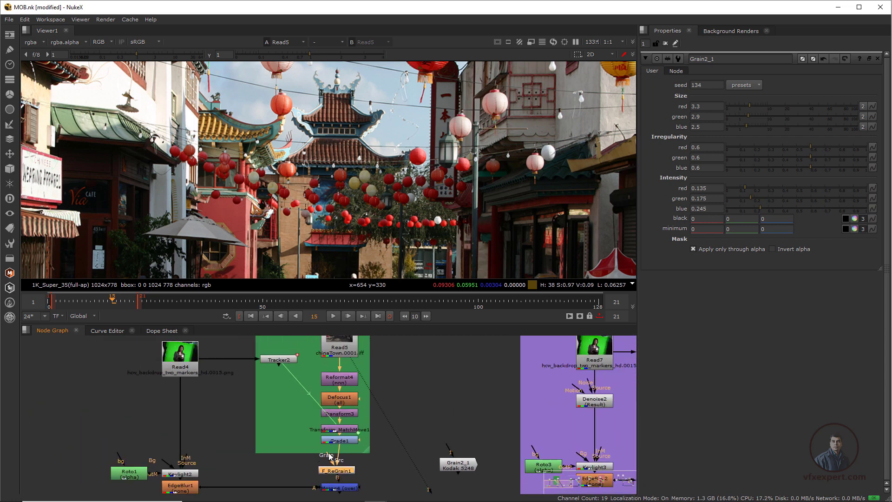
{"action": "left_click_drag", "start_coordinate": [329, 456], "coordinate": [188, 357]}
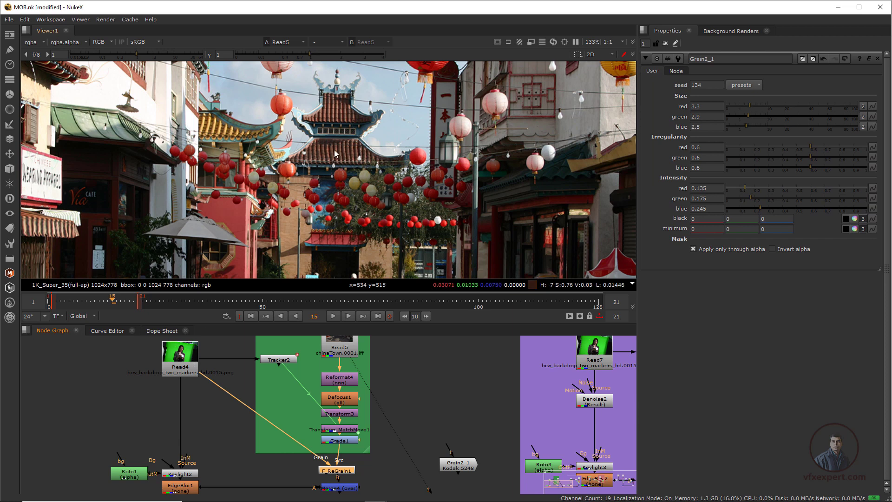
Display the Merge4 composite in the viewer to inspect the background with F_ReGrain1 connected
{"action": "scroll", "coordinate": [334, 149], "scroll_direction": "down", "scroll_amount": 5}
{"action": "middle_click_drag", "start_coordinate": [349, 424], "coordinate": [329, 392]}
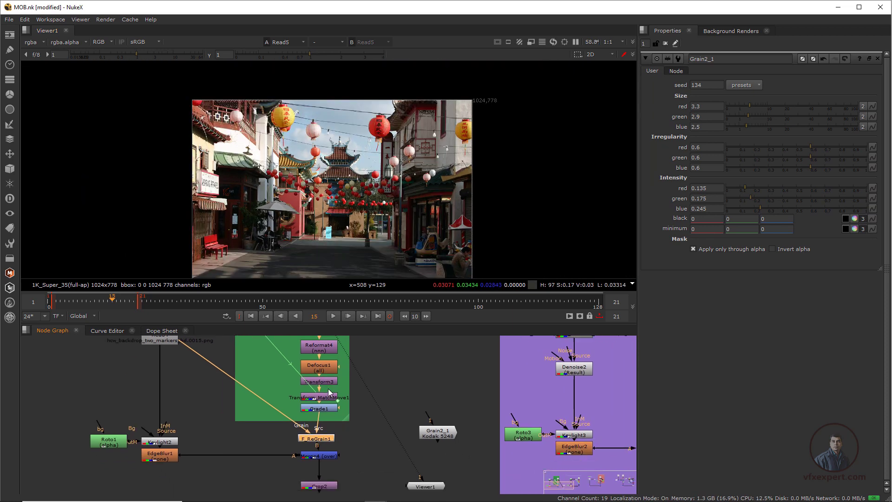
{"action": "left_click", "coordinate": [327, 457]}
{"action": "key", "text": "1"}
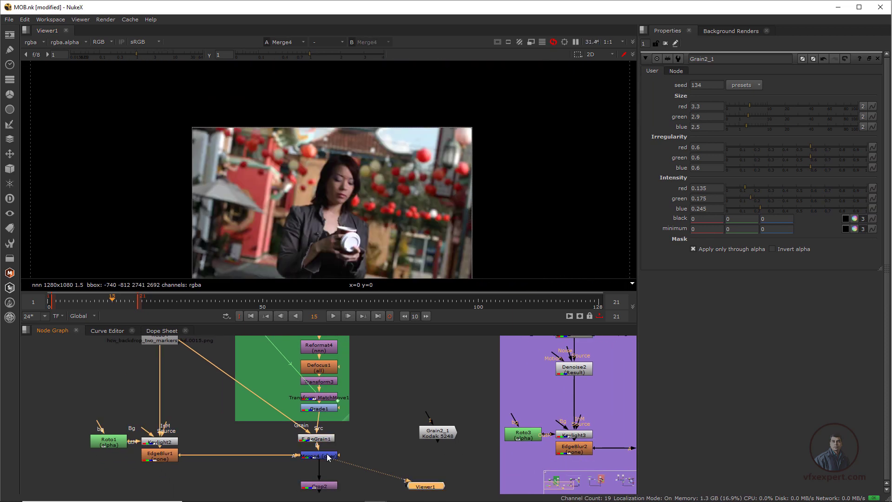
{"action": "scroll", "coordinate": [329, 174], "scroll_direction": "up", "scroll_amount": 1}
{"action": "middle_click_drag", "start_coordinate": [336, 433], "coordinate": [326, 457]}
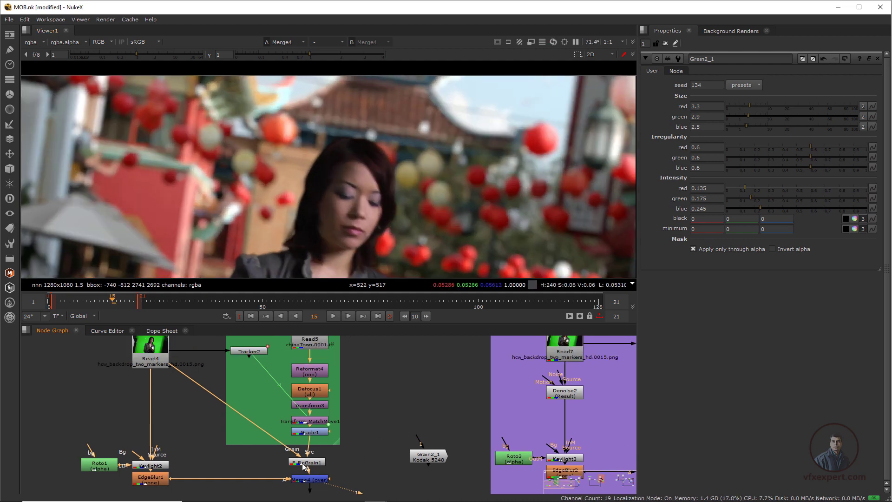
Open F_ReGrain1's settings, view Read4, and resize and position the grain analysis region over flat green screen beside the woman's head
{"action": "left_click_drag", "start_coordinate": [315, 464], "coordinate": [318, 474]}
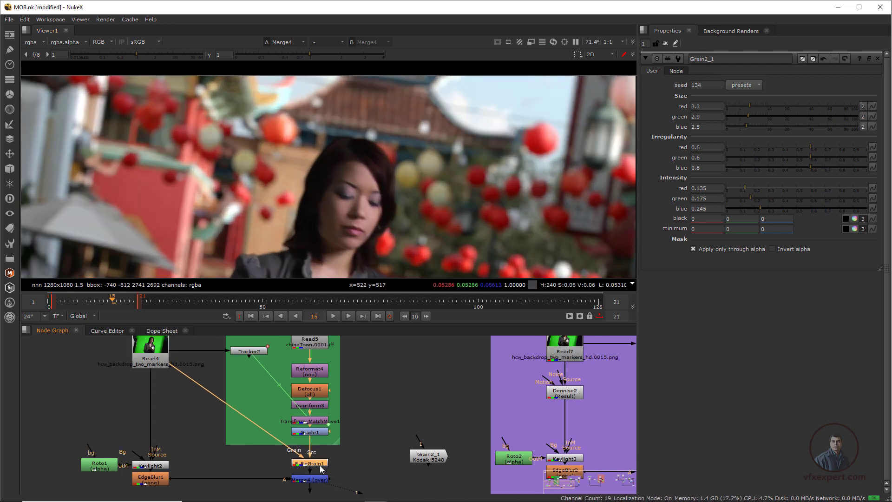
{"action": "double_click", "coordinate": [319, 465]}
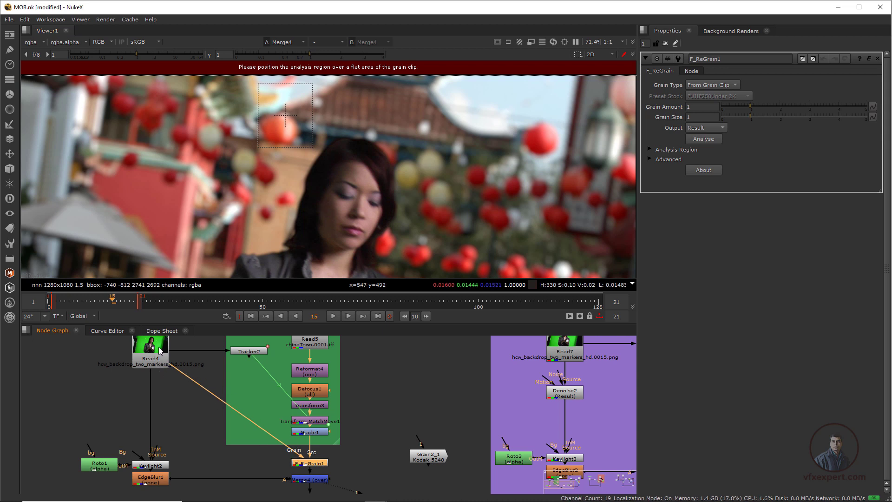
{"action": "scroll", "coordinate": [236, 378], "scroll_direction": "down", "scroll_amount": 3}
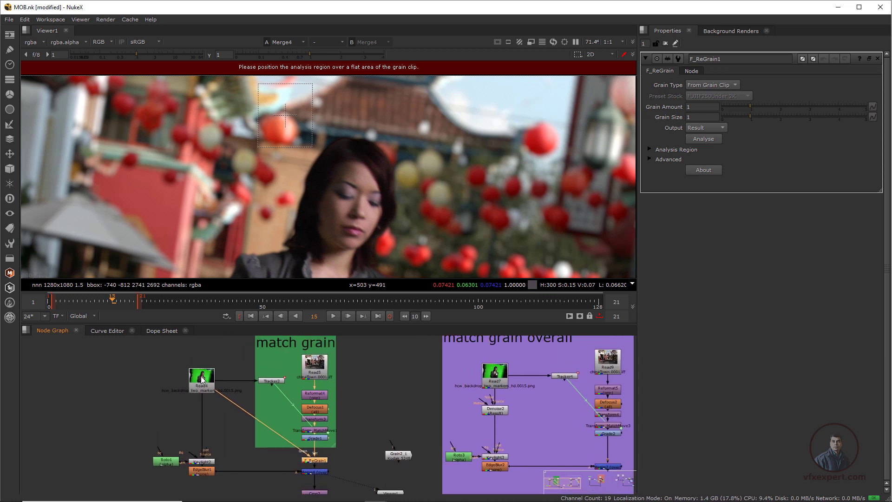
{"action": "left_click", "coordinate": [203, 380]}
{"action": "key", "text": "1"}
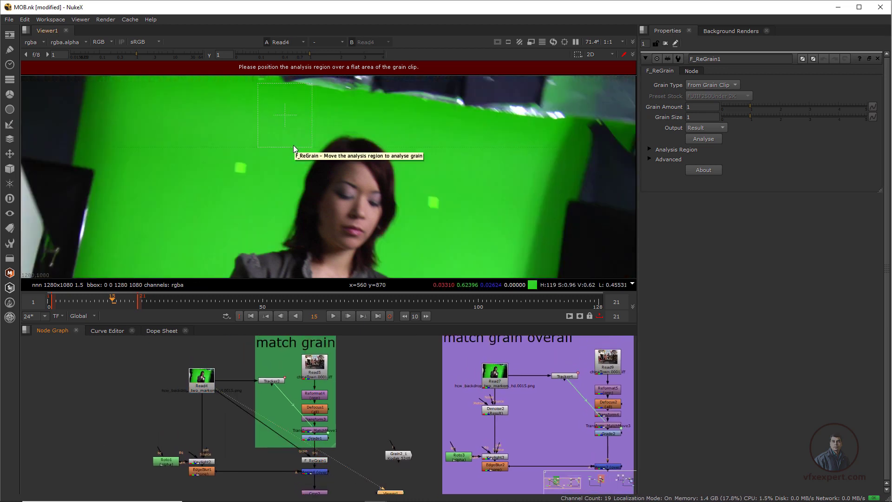
{"action": "left_click_drag", "start_coordinate": [312, 147], "coordinate": [327, 140]}
{"action": "left_click_drag", "start_coordinate": [294, 112], "coordinate": [277, 129]}
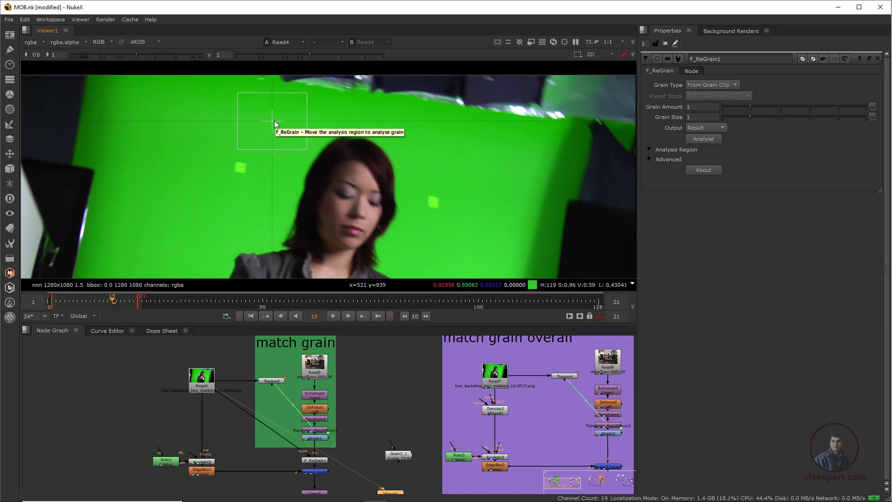
{"action": "left_click_drag", "start_coordinate": [273, 120], "coordinate": [276, 127]}
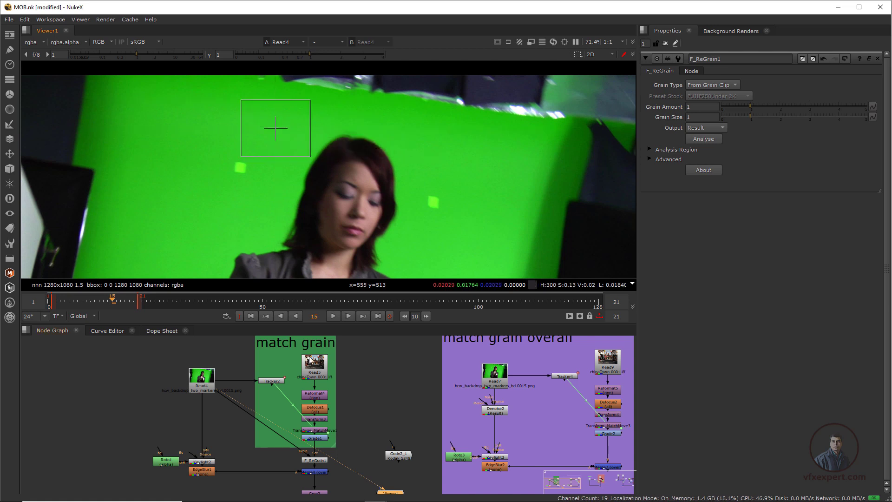
View Merge4 again and examine the regrained background around the woman's head up close
{"action": "scroll", "coordinate": [299, 470], "scroll_direction": "up", "scroll_amount": 2}
{"action": "left_click", "coordinate": [294, 451]}
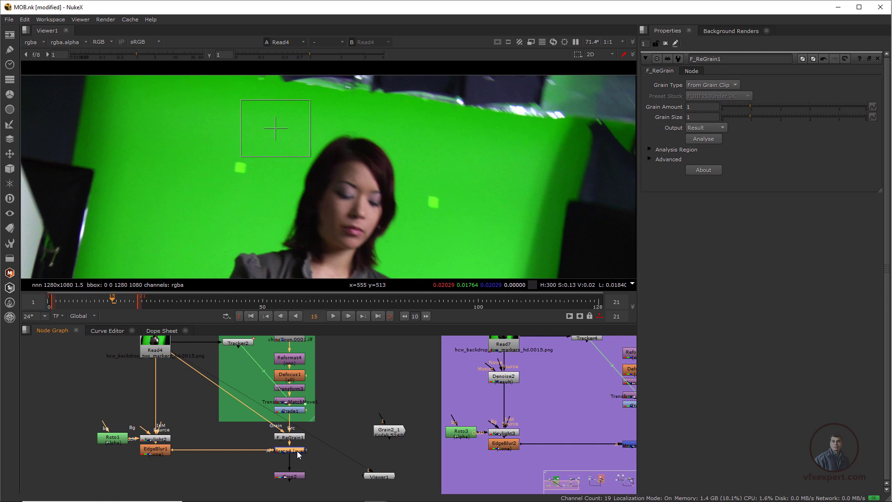
{"action": "key", "text": "1"}
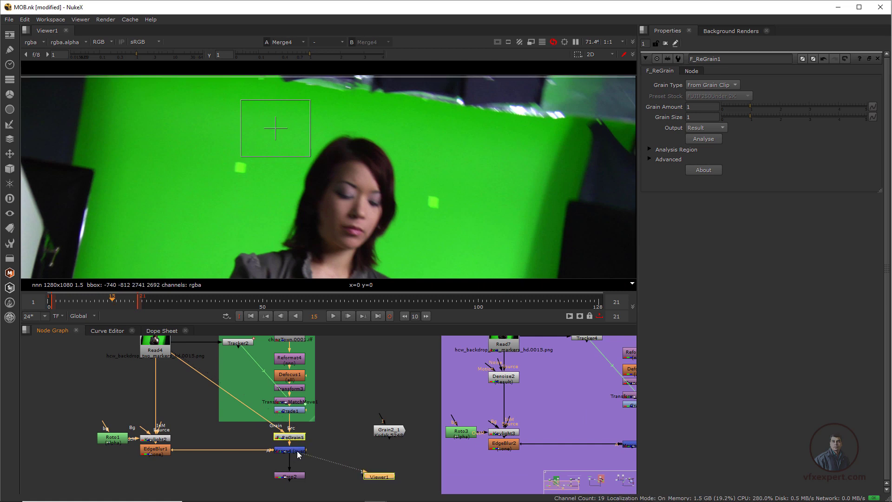
{"action": "scroll", "coordinate": [347, 115], "scroll_direction": "up", "scroll_amount": 1}
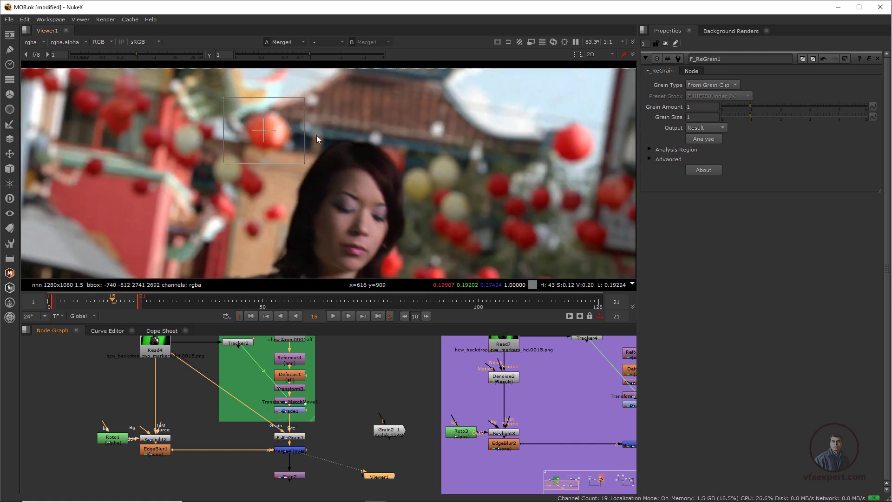
{"action": "scroll", "coordinate": [317, 135], "scroll_direction": "up", "scroll_amount": 1}
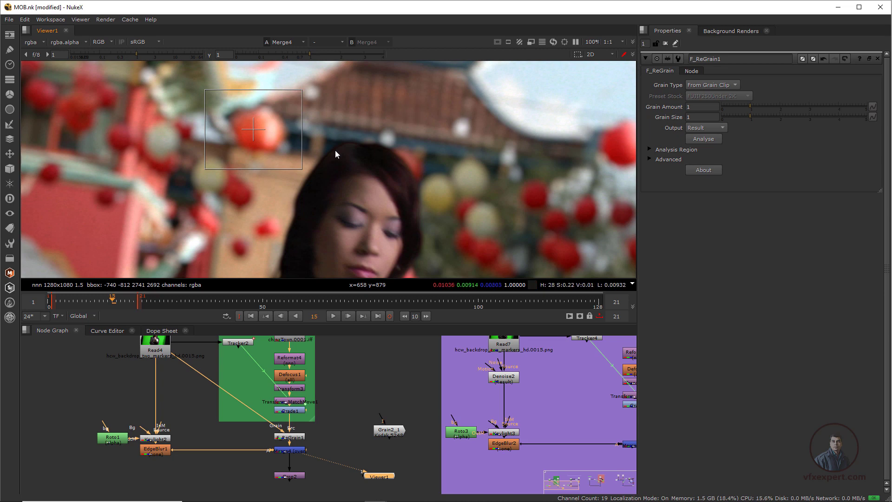
Collapse F_ReGrain1's settings, play back the composite and stop at frame 16 to check the moving grain
{"action": "left_click", "coordinate": [645, 59]}
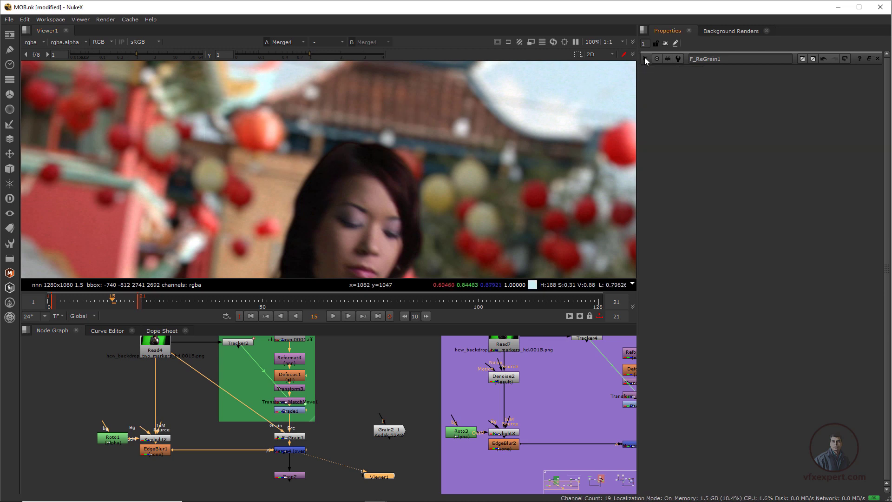
{"action": "left_click", "coordinate": [333, 316]}
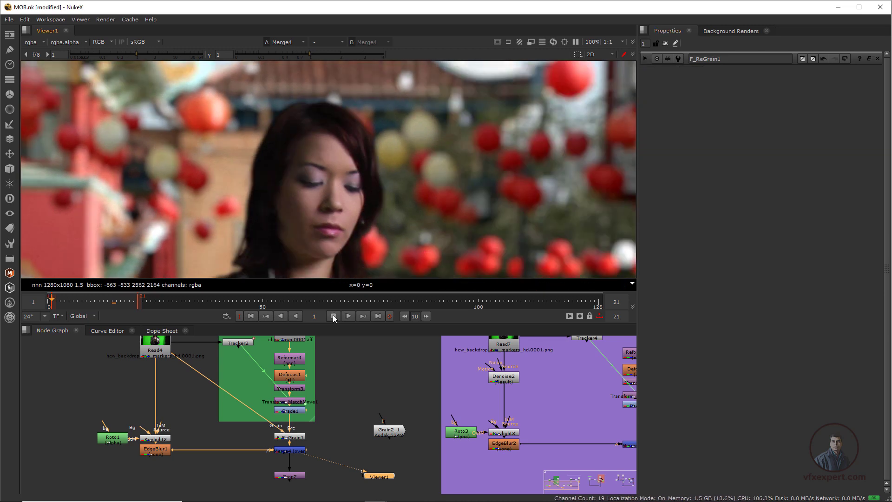
{"action": "scroll", "coordinate": [313, 169], "scroll_direction": "up", "scroll_amount": 3}
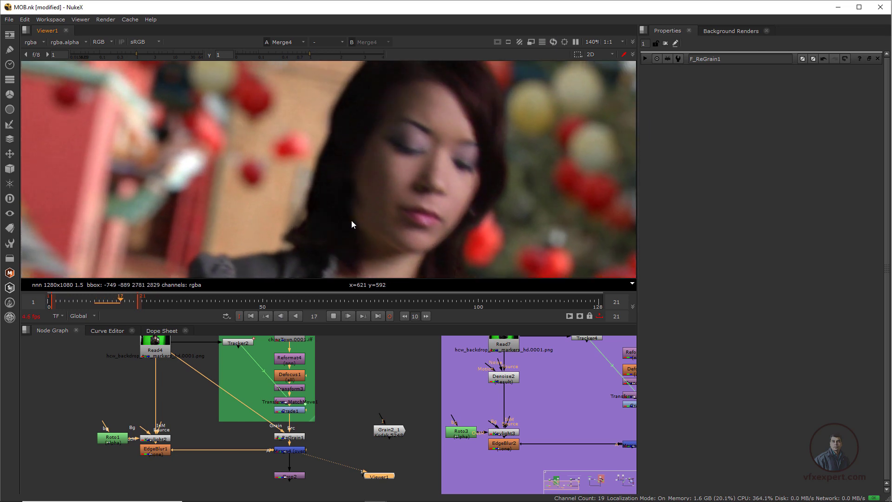
{"action": "left_click", "coordinate": [125, 300]}
{"action": "left_click_drag", "start_coordinate": [126, 303], "coordinate": [116, 303]}
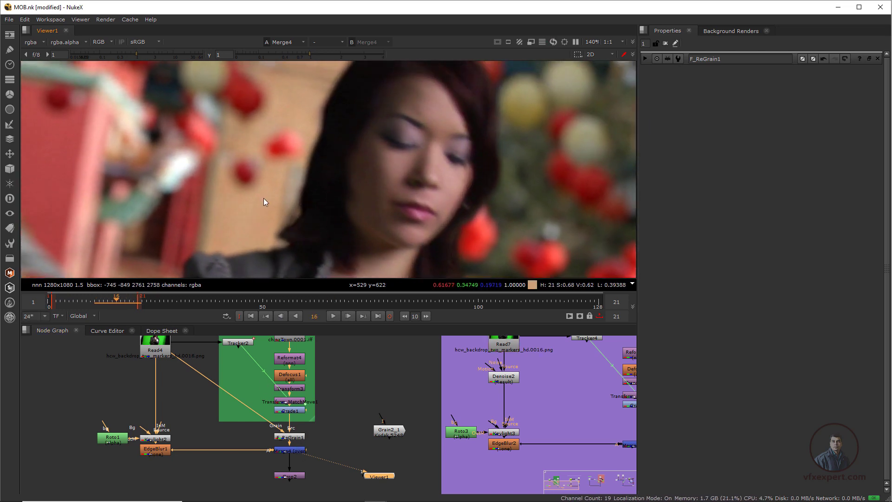
Reopen F_ReGrain1's settings and set its Grain Size to 0.92
{"action": "double_click", "coordinate": [299, 438]}
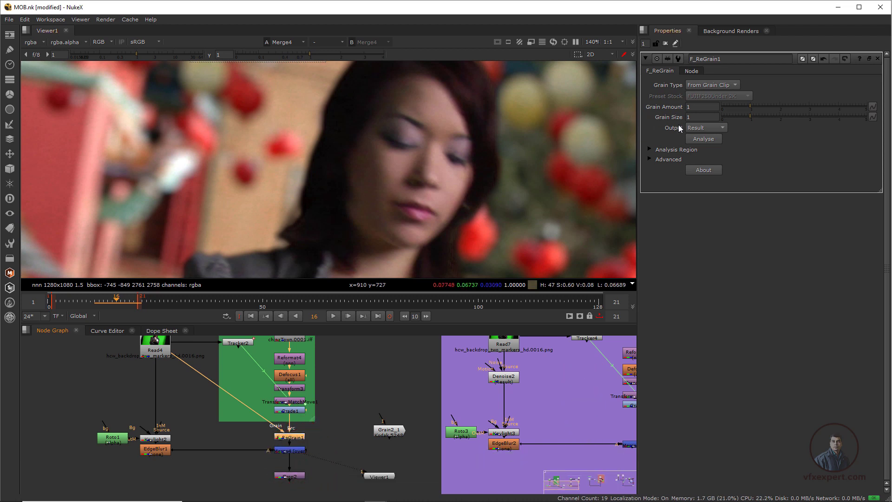
{"action": "left_click_drag", "start_coordinate": [750, 116], "coordinate": [749, 125]}
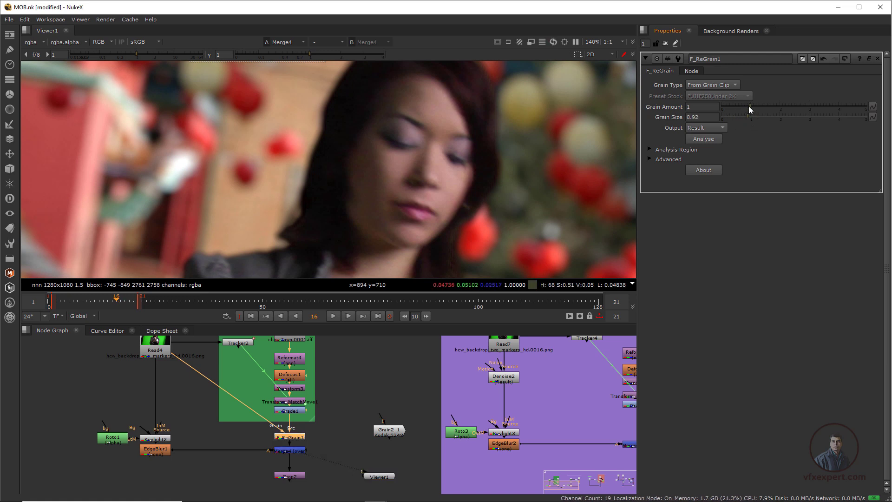
Try a Grain Amount of 2.04 on F_ReGrain1 and undo both the Grain Amount and Grain Size changes
{"action": "left_click_drag", "start_coordinate": [749, 106], "coordinate": [782, 117]}
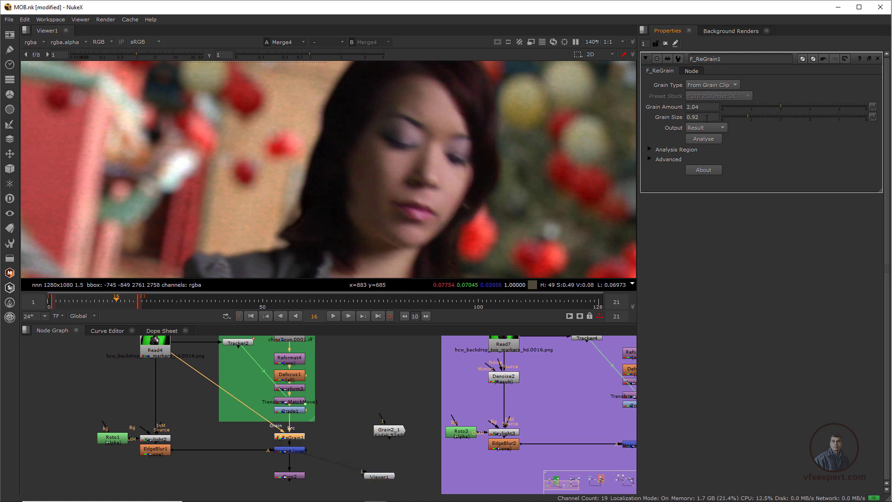
{"action": "key", "text": "ctrl+z"}
{"action": "key", "text": "ctrl+z"}
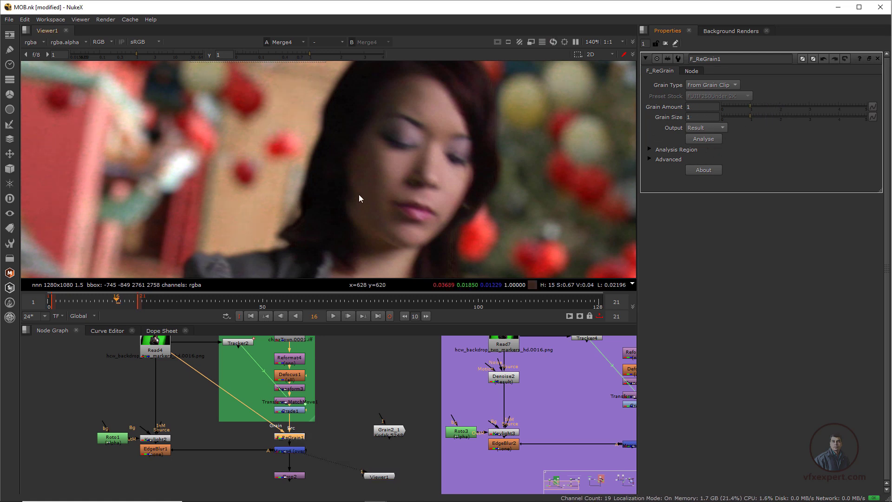
Move the disconnected Grain2_1 node closer to F_ReGrain1
{"action": "scroll", "coordinate": [286, 377], "scroll_direction": "down", "scroll_amount": 3}
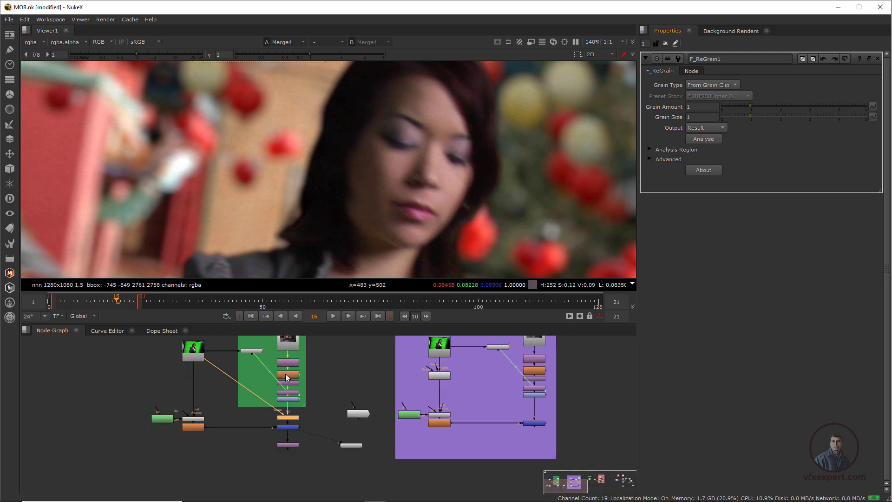
{"action": "scroll", "coordinate": [281, 413], "scroll_direction": "up", "scroll_amount": 3}
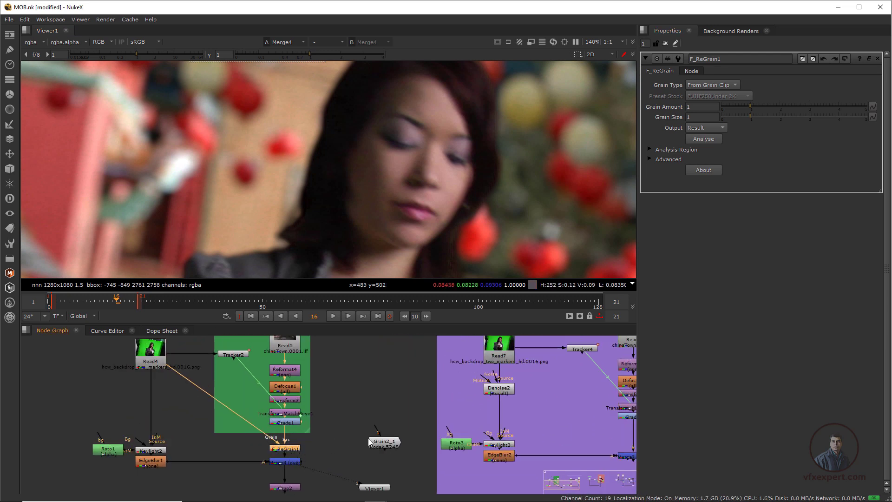
{"action": "left_click_drag", "start_coordinate": [369, 441], "coordinate": [325, 445]}
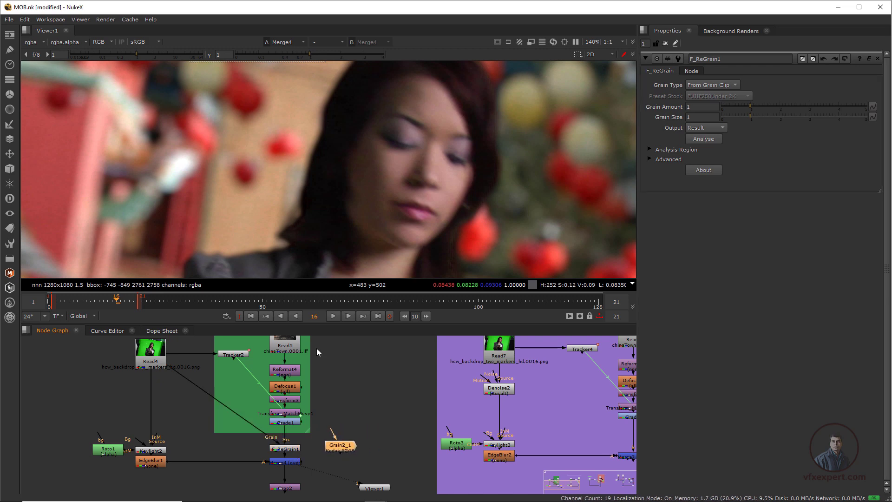
Look over the match grain overall node setup and the full composite, and collapse F_ReGrain1's settings
{"action": "scroll", "coordinate": [288, 400], "scroll_direction": "down", "scroll_amount": 2}
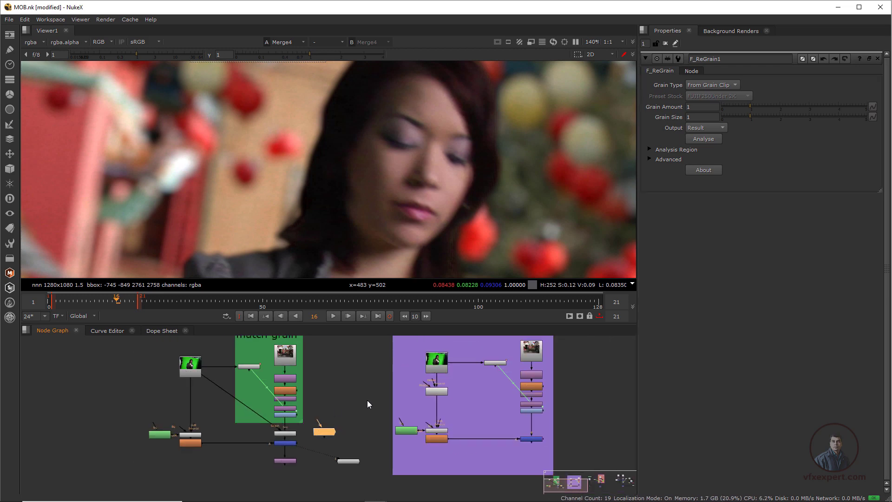
{"action": "middle_click_drag", "start_coordinate": [359, 403], "coordinate": [228, 418]}
{"action": "scroll", "coordinate": [281, 399], "scroll_direction": "up", "scroll_amount": 2}
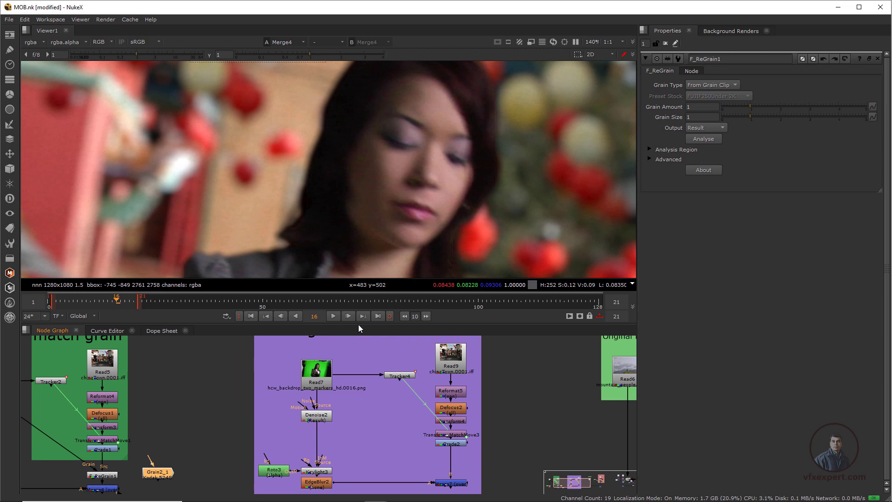
{"action": "scroll", "coordinate": [367, 390], "scroll_direction": "down", "scroll_amount": 3}
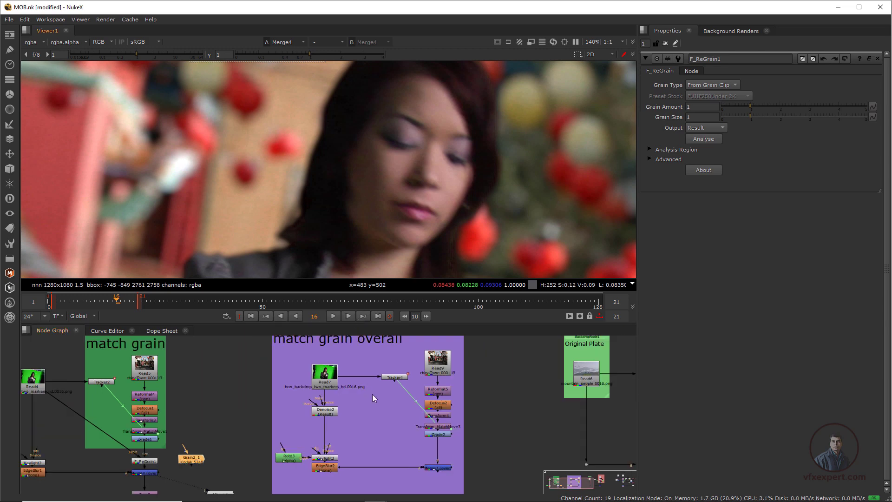
{"action": "middle_click_drag", "start_coordinate": [313, 422], "coordinate": [300, 411]}
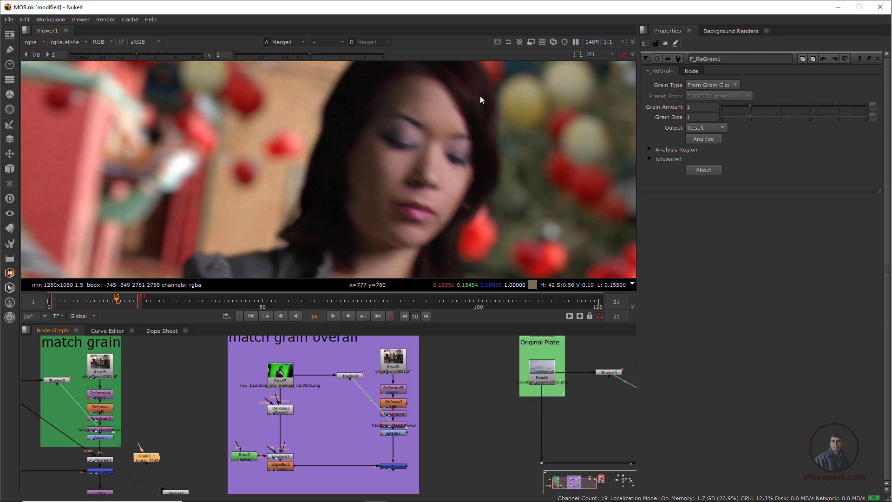
{"action": "scroll", "coordinate": [397, 201], "scroll_direction": "down", "scroll_amount": 5}
{"action": "middle_click_drag", "start_coordinate": [407, 208], "coordinate": [350, 185]}
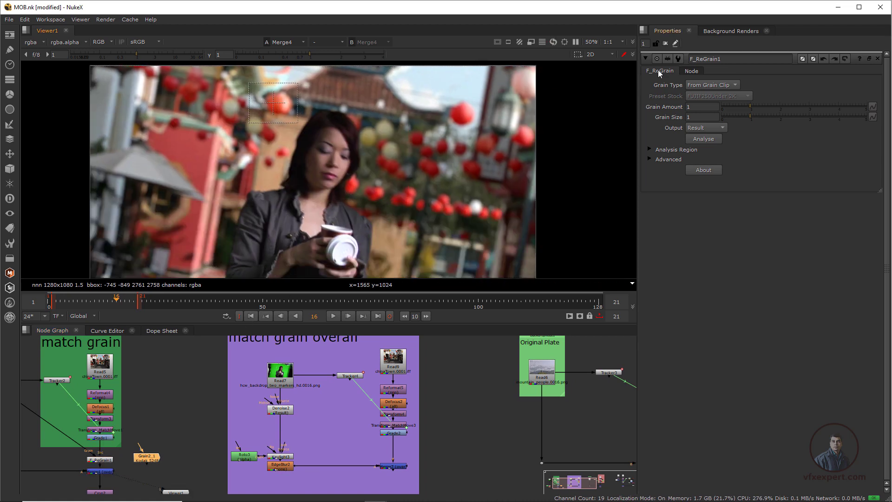
{"action": "left_click", "coordinate": [645, 59]}
View the Read7 green-screen plate and compare it with the output of Denoise2
{"action": "scroll", "coordinate": [278, 399], "scroll_direction": "up", "scroll_amount": 2}
{"action": "middle_click_drag", "start_coordinate": [305, 405], "coordinate": [280, 392]}
{"action": "left_click", "coordinate": [254, 373]}
{"action": "key", "text": "1"}
{"action": "left_click", "coordinate": [269, 384]}
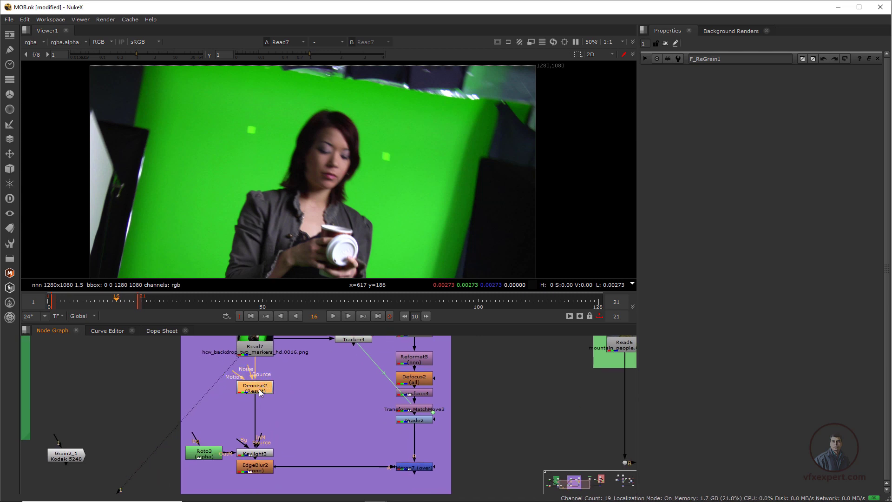
{"action": "key", "text": "1"}
{"action": "scroll", "coordinate": [272, 134], "scroll_direction": "up", "scroll_amount": 2}
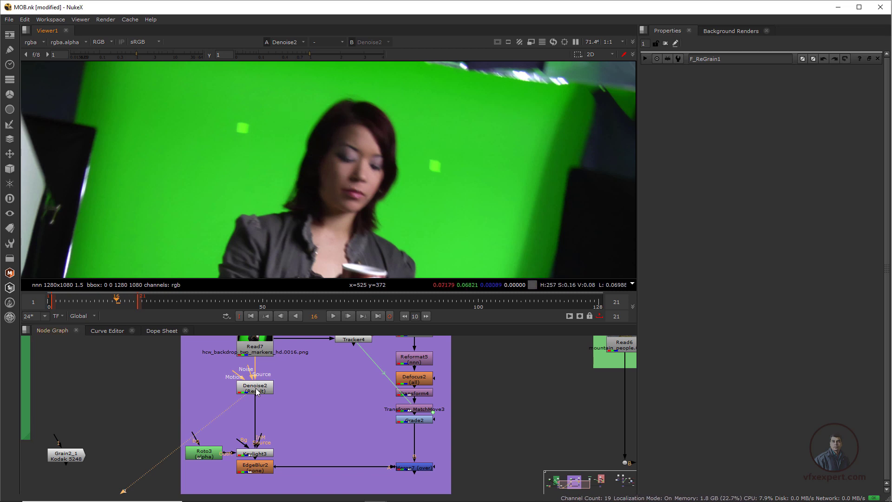
View Merge7 and examine the composite of the denoised woman over the defocused background
{"action": "scroll", "coordinate": [336, 447], "scroll_direction": "down", "scroll_amount": 1}
{"action": "middle_click_drag", "start_coordinate": [342, 447], "coordinate": [299, 445]}
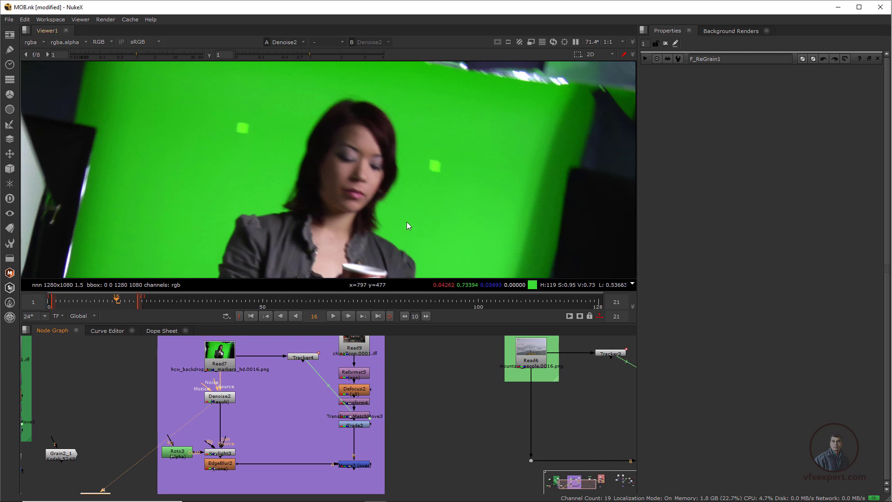
{"action": "left_click", "coordinate": [350, 464]}
{"action": "key", "text": "1"}
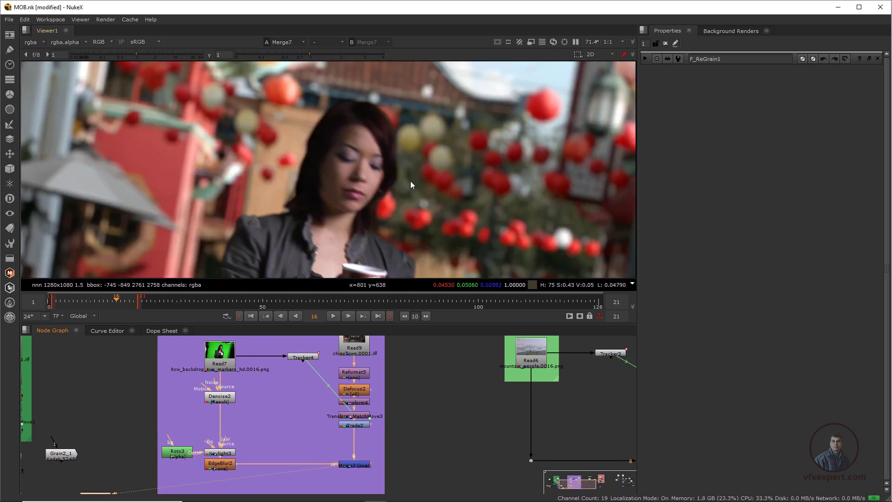
{"action": "scroll", "coordinate": [387, 194], "scroll_direction": "down", "scroll_amount": 3}
{"action": "middle_click_drag", "start_coordinate": [390, 237], "coordinate": [366, 213]}
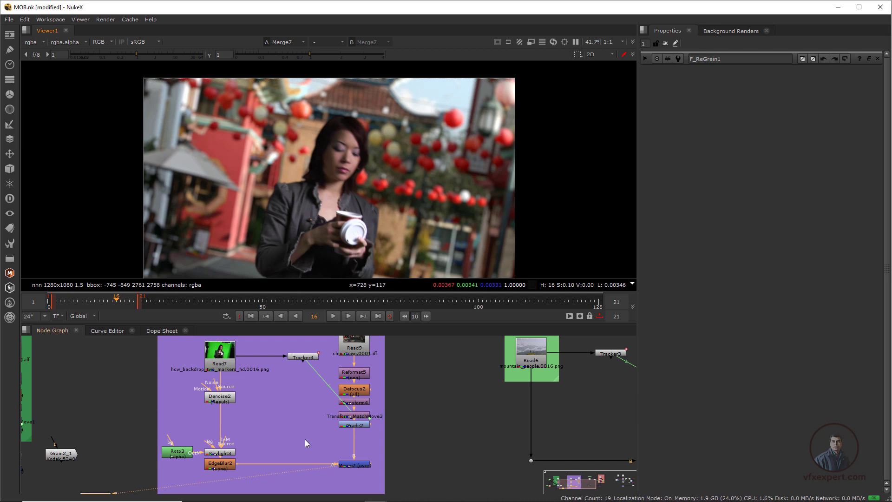
Place Viewer1 below Merge7 and add an F_ReGrain node near the merge in the match grain overall setup
{"action": "scroll", "coordinate": [304, 439], "scroll_direction": "down", "scroll_amount": 3}
{"action": "scroll", "coordinate": [164, 433], "scroll_direction": "up", "scroll_amount": 3}
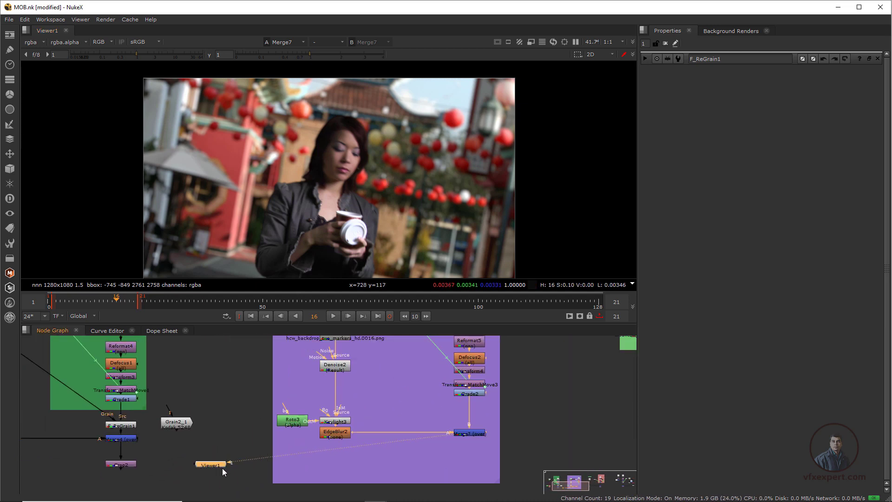
{"action": "left_click_drag", "start_coordinate": [223, 469], "coordinate": [474, 471]}
{"action": "scroll", "coordinate": [428, 444], "scroll_direction": "up", "scroll_amount": 2}
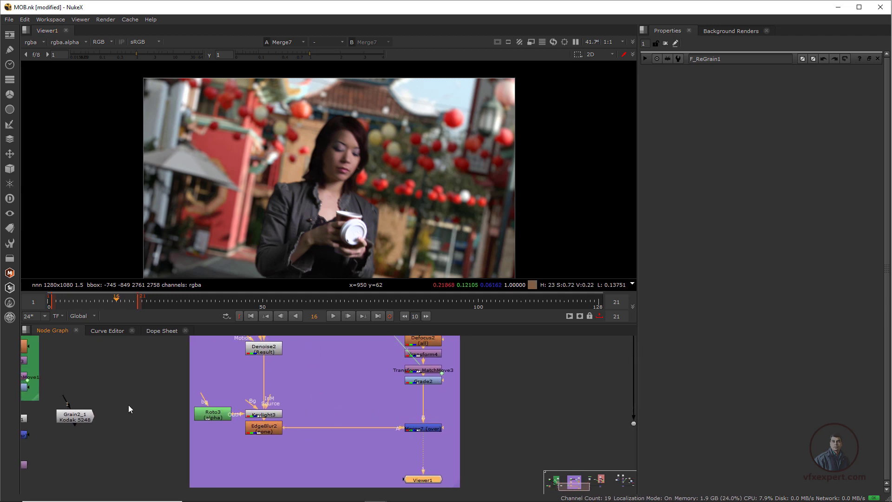
{"action": "left_click", "coordinate": [10, 302]}
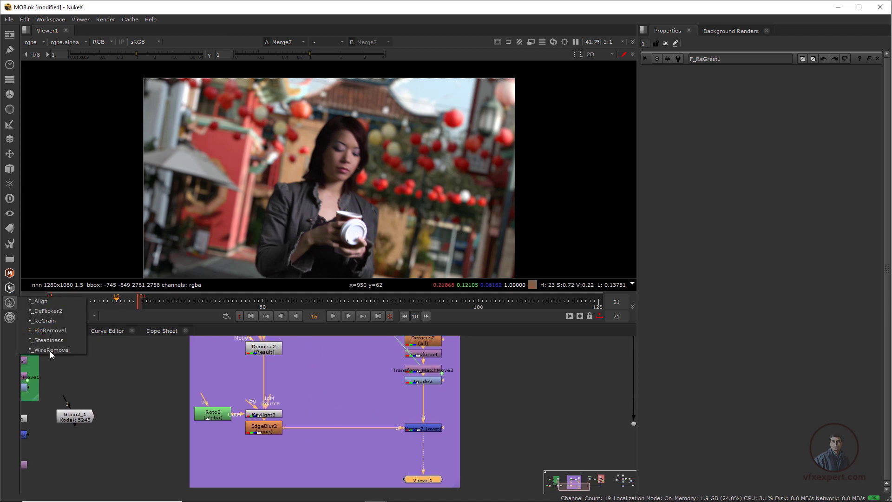
{"action": "left_click", "coordinate": [51, 321]}
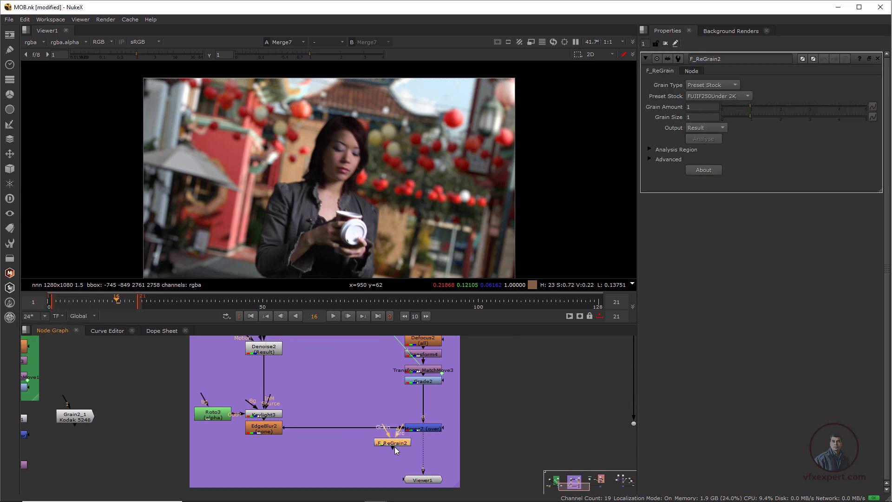
Compare where F_ReGrain1 sits in the match grain branch with the node flow of the match grain overall branch
{"action": "scroll", "coordinate": [426, 439], "scroll_direction": "down", "scroll_amount": 2}
{"action": "middle_click_drag", "start_coordinate": [270, 432], "coordinate": [361, 455]}
{"action": "scroll", "coordinate": [194, 457], "scroll_direction": "up", "scroll_amount": 2}
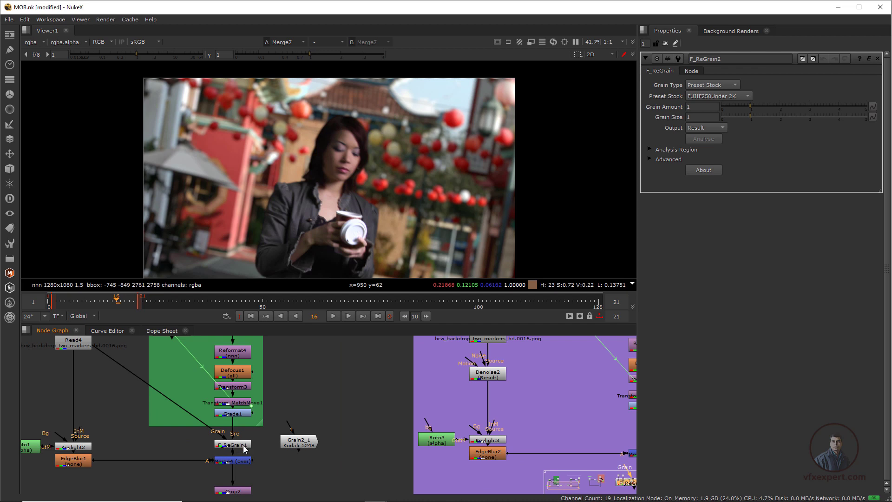
{"action": "scroll", "coordinate": [243, 425], "scroll_direction": "down", "scroll_amount": 1}
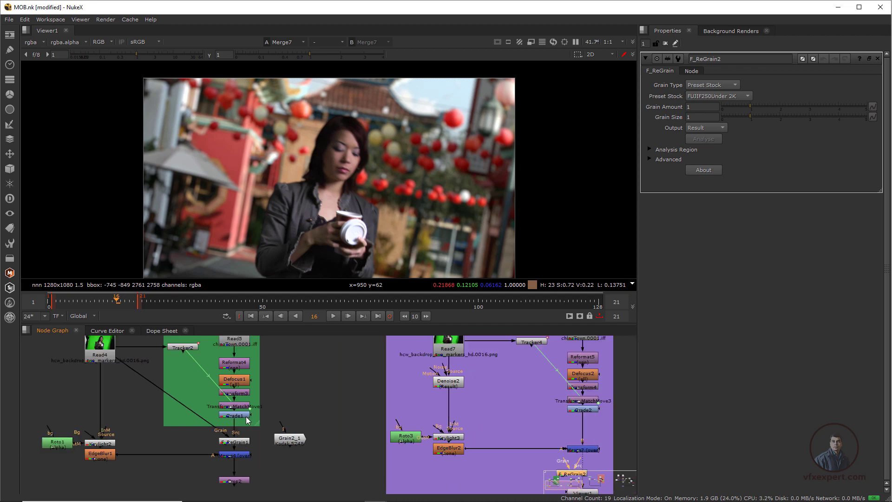
{"action": "middle_click_drag", "start_coordinate": [246, 417], "coordinate": [259, 453]}
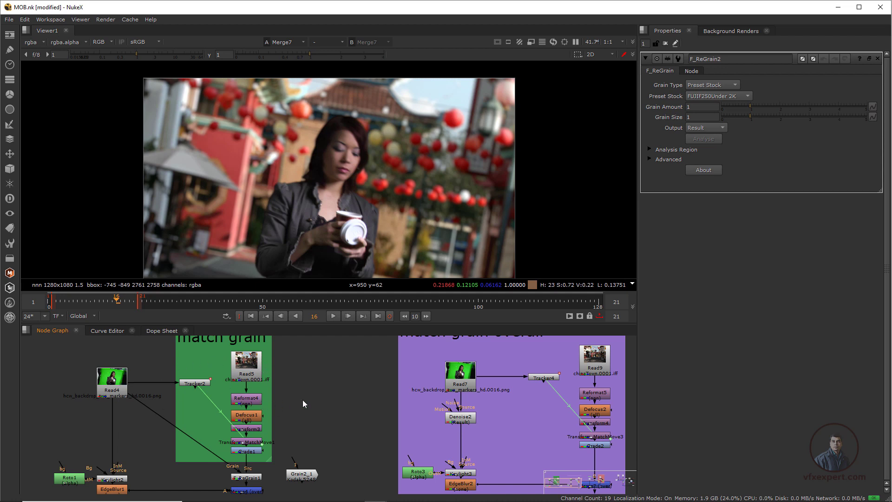
{"action": "middle_click_drag", "start_coordinate": [282, 424], "coordinate": [286, 414]}
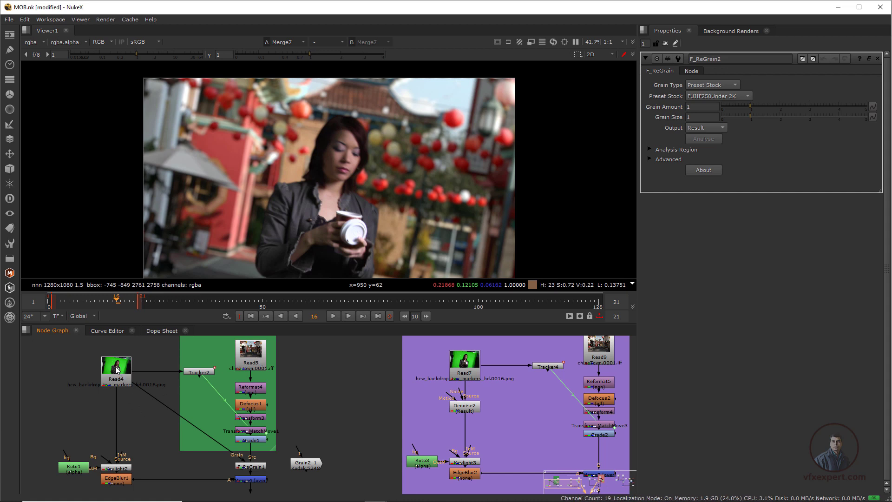
{"action": "middle_click_drag", "start_coordinate": [422, 438], "coordinate": [215, 446]}
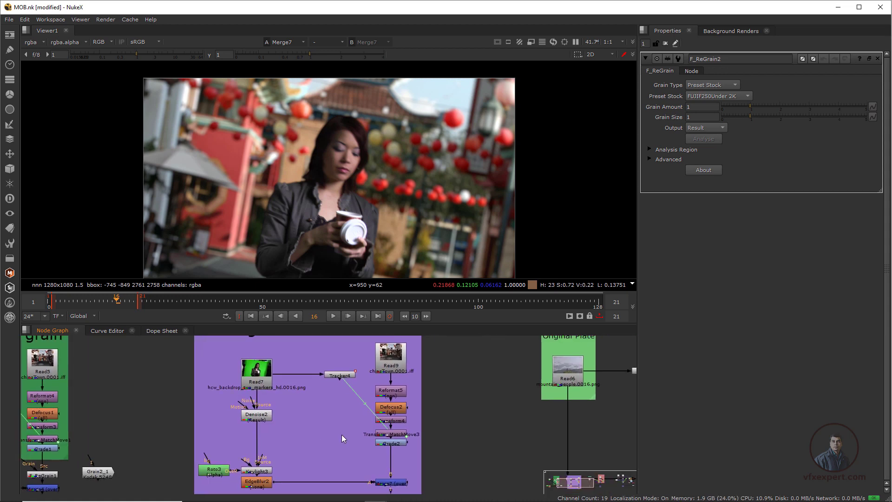
{"action": "middle_click_drag", "start_coordinate": [341, 434], "coordinate": [363, 408]}
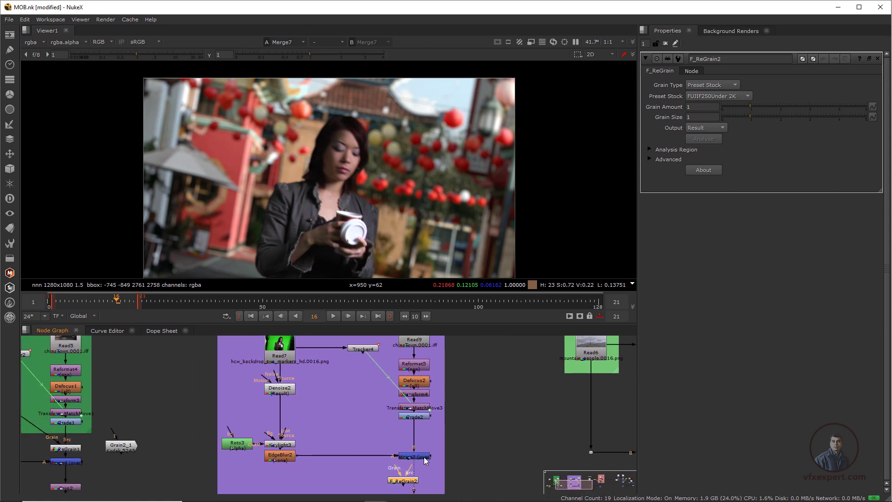
{"action": "middle_click_drag", "start_coordinate": [421, 434], "coordinate": [355, 397]}
{"action": "scroll", "coordinate": [355, 396], "scroll_direction": "up", "scroll_amount": 1}
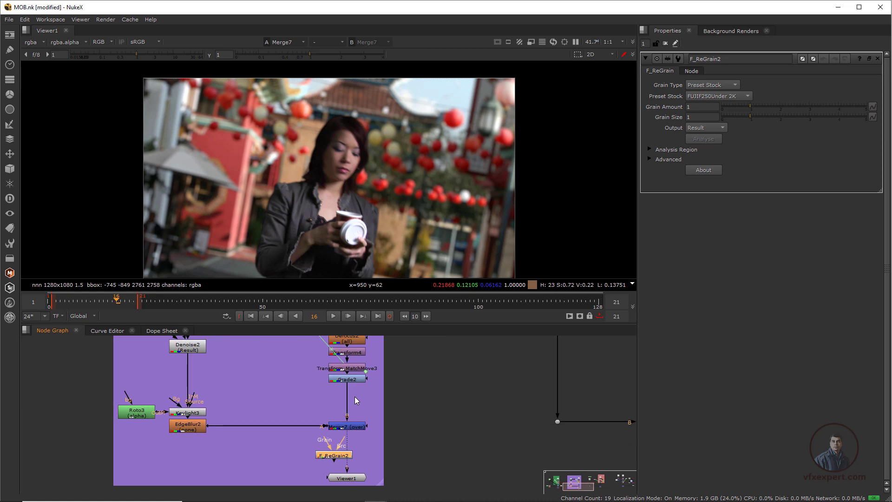
Shift Viewer1 aside to make room and insert F_ReGrain2 between Merge7 and Viewer1
{"action": "middle_click_drag", "start_coordinate": [362, 494], "coordinate": [331, 469]}
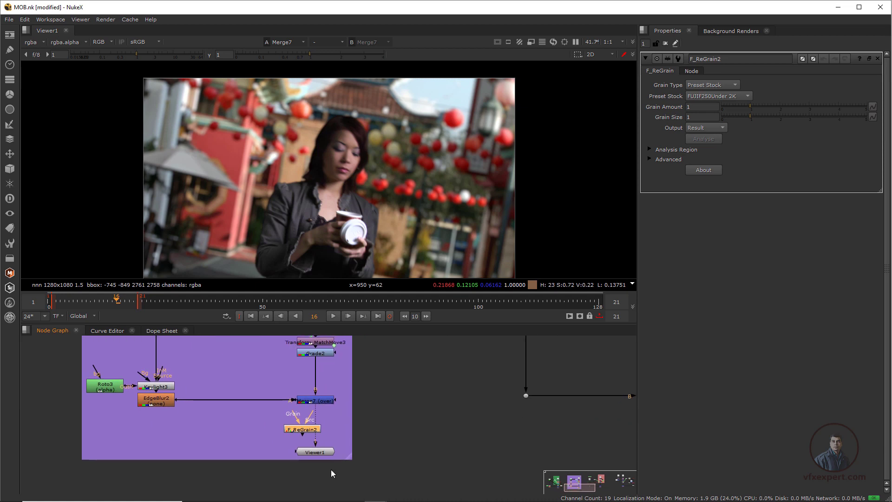
{"action": "left_click_drag", "start_coordinate": [323, 455], "coordinate": [332, 458]}
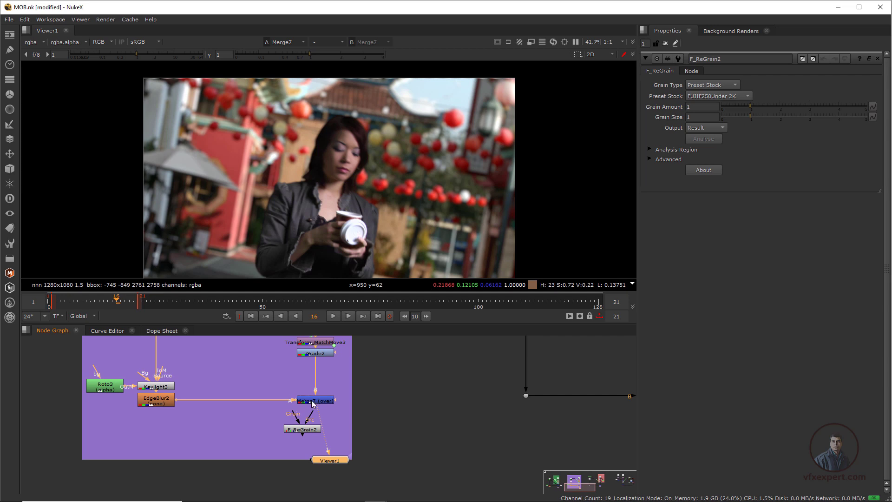
{"action": "middle_click_drag", "start_coordinate": [335, 401], "coordinate": [364, 426]}
{"action": "left_click_drag", "start_coordinate": [342, 453], "coordinate": [337, 461]}
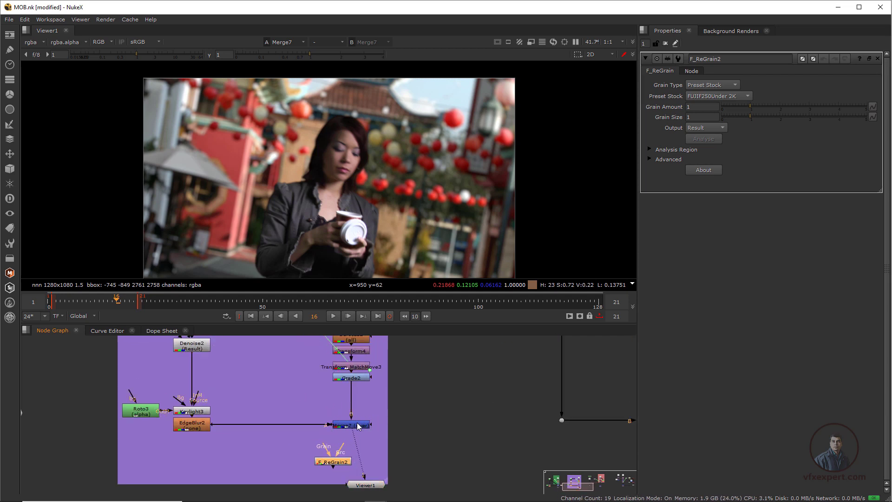
{"action": "left_click_drag", "start_coordinate": [340, 462], "coordinate": [359, 457]}
{"action": "scroll", "coordinate": [369, 452], "scroll_direction": "down", "scroll_amount": 2}
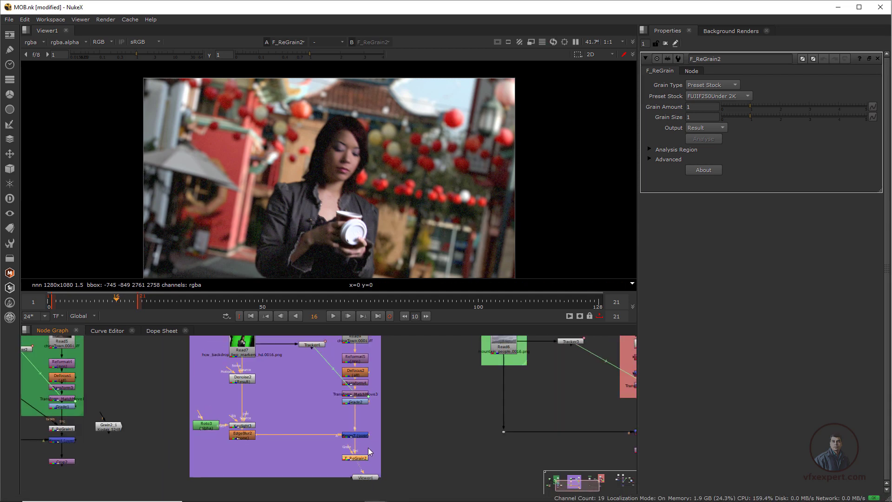
Connect F_ReGrain2's Grain input to the Read7 green-screen plate
{"action": "middle_click_drag", "start_coordinate": [369, 451], "coordinate": [386, 464]}
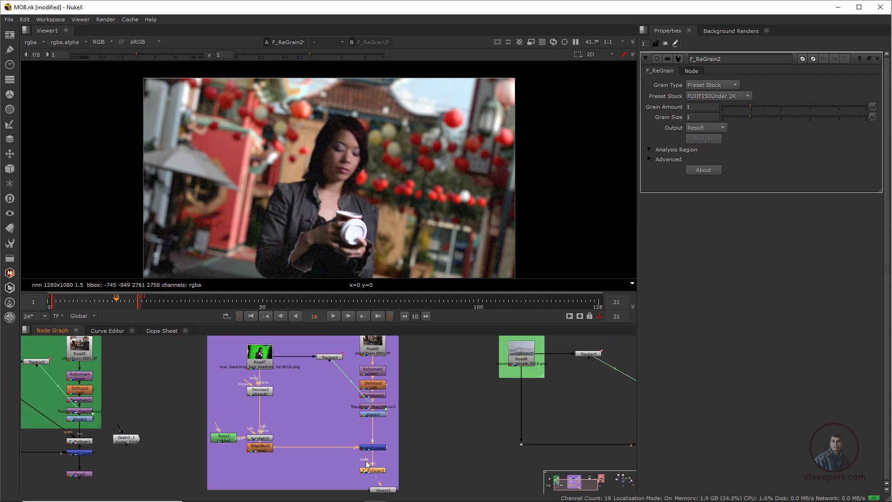
{"action": "left_click_drag", "start_coordinate": [367, 463], "coordinate": [261, 354]}
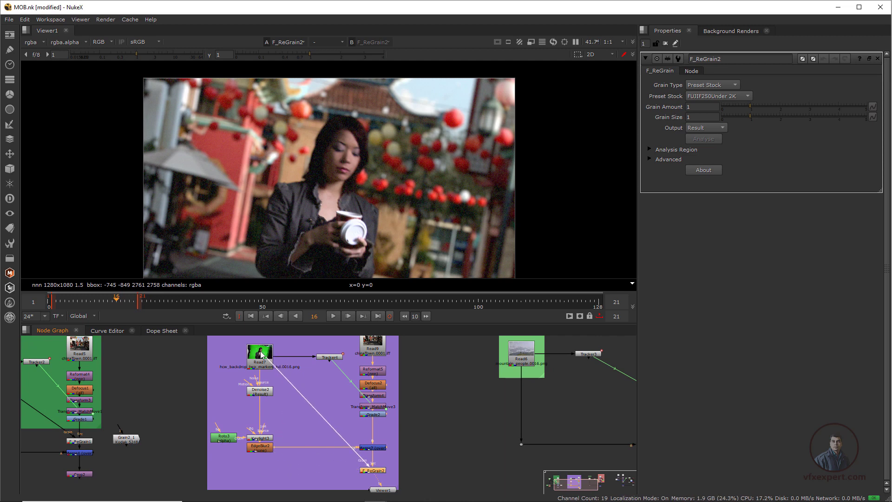
{"action": "scroll", "coordinate": [388, 458], "scroll_direction": "up", "scroll_amount": 3}
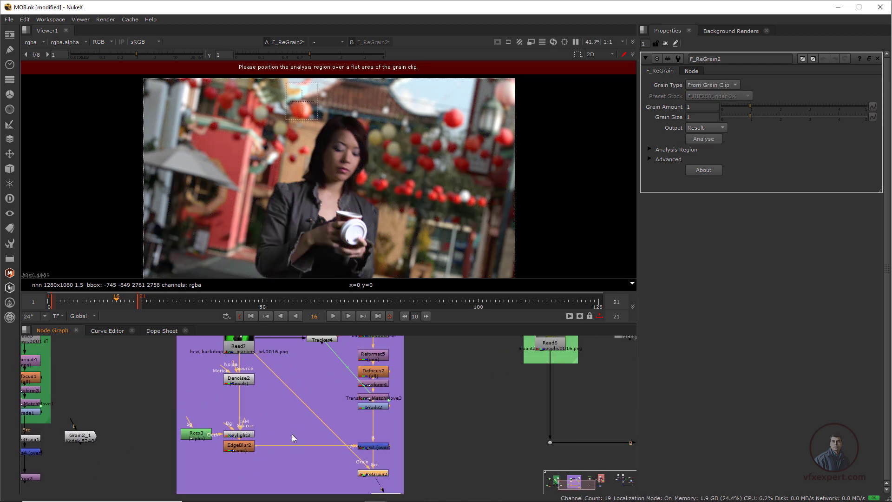
View Read7 and position F_ReGrain2's grain analysis region over flat green screen beside the woman's head
{"action": "middle_click_drag", "start_coordinate": [292, 435], "coordinate": [291, 456]}
{"action": "left_click", "coordinate": [246, 360]}
{"action": "scroll", "coordinate": [277, 162], "scroll_direction": "up", "scroll_amount": 3}
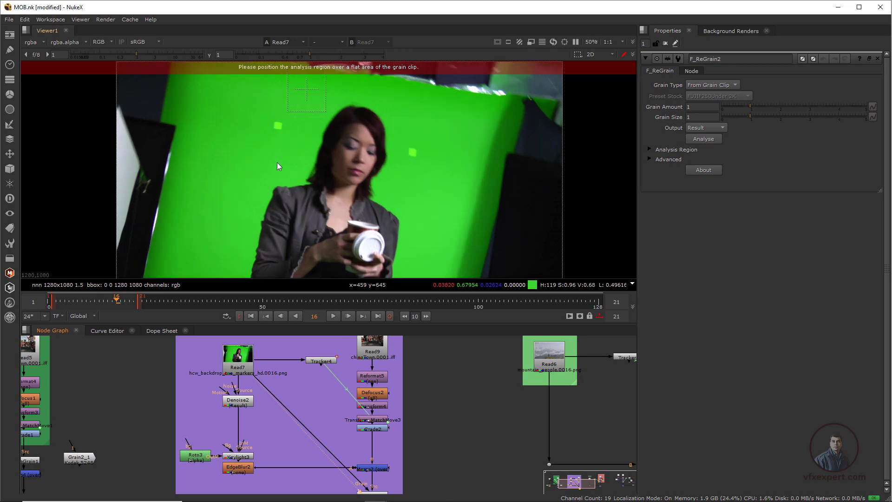
{"action": "scroll", "coordinate": [356, 141], "scroll_direction": "down", "scroll_amount": 1}
{"action": "left_click_drag", "start_coordinate": [327, 132], "coordinate": [340, 168]}
View the output of F_ReGrain2 to check the regrained composite
{"action": "middle_click_drag", "start_coordinate": [391, 446], "coordinate": [382, 384]}
{"action": "left_click", "coordinate": [371, 434]}
{"action": "key", "text": "1"}
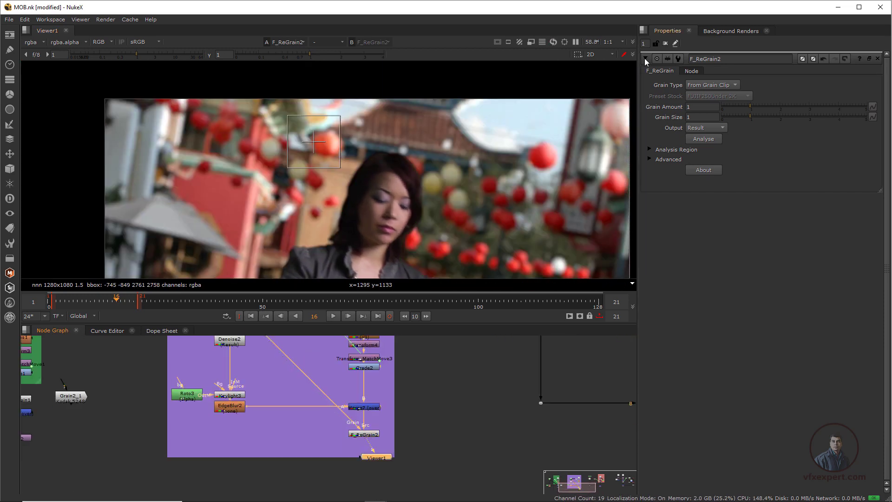
Play back the regrained green-screen composite at closer range and stop, to examine the grain in motion
{"action": "scroll", "coordinate": [337, 215], "scroll_direction": "up", "scroll_amount": 2}
{"action": "scroll", "coordinate": [338, 198], "scroll_direction": "up", "scroll_amount": 1}
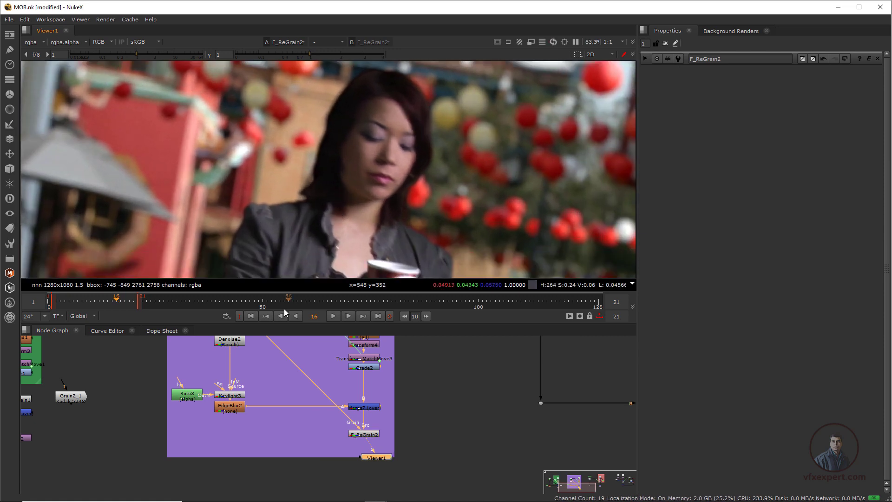
{"action": "left_click", "coordinate": [333, 316]}
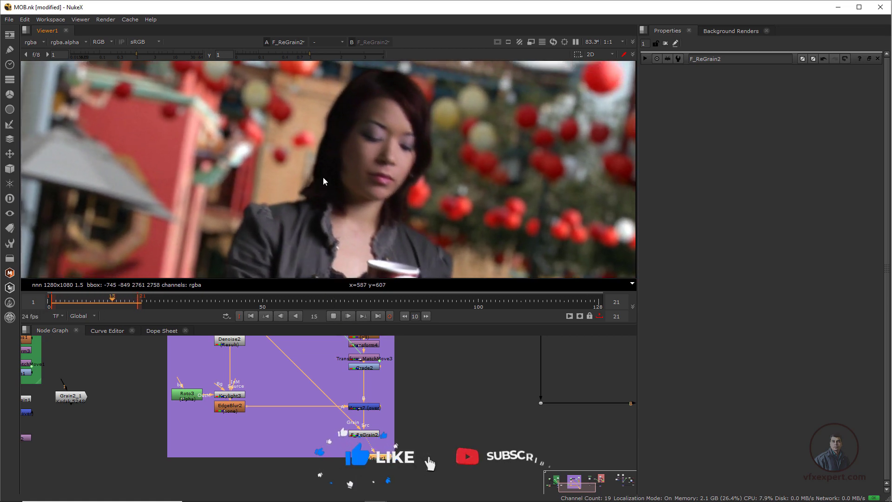
{"action": "left_click", "coordinate": [333, 315]}
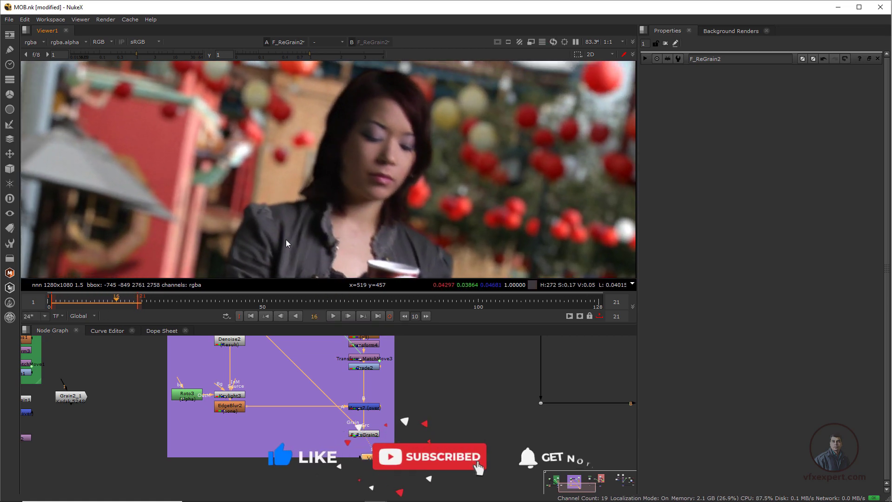
Go to the Original Plate backdrop in the node graph and view the full Read6 mountain plate
{"action": "scroll", "coordinate": [339, 439], "scroll_direction": "down", "scroll_amount": 3}
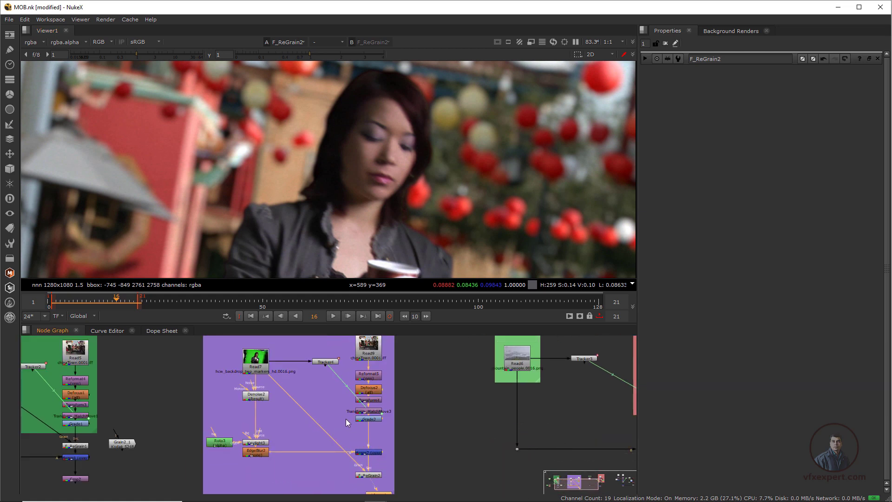
{"action": "scroll", "coordinate": [346, 419], "scroll_direction": "down", "scroll_amount": 2}
{"action": "middle_click_drag", "start_coordinate": [318, 415], "coordinate": [374, 418]}
{"action": "scroll", "coordinate": [374, 395], "scroll_direction": "up", "scroll_amount": 2}
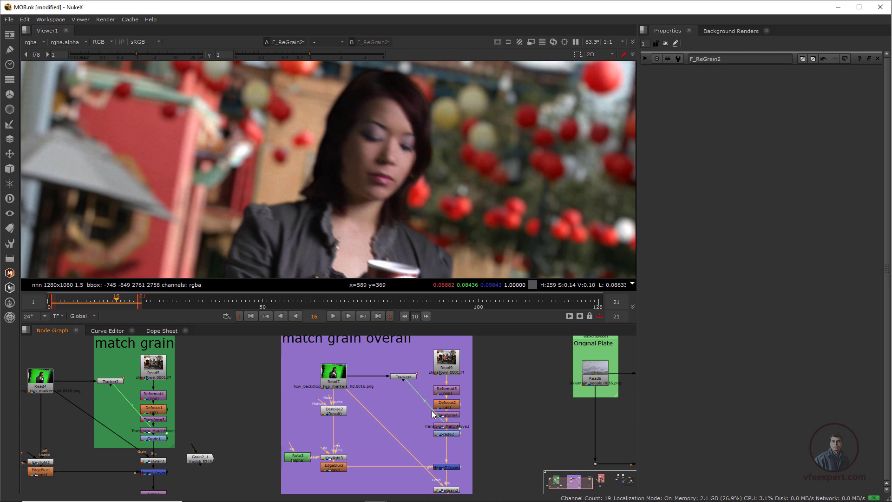
{"action": "middle_click_drag", "start_coordinate": [432, 414], "coordinate": [447, 401]}
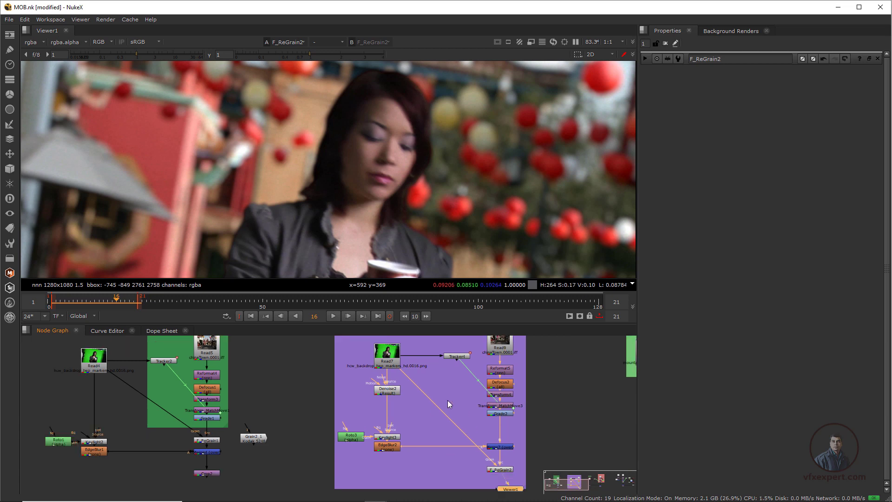
{"action": "scroll", "coordinate": [447, 400], "scroll_direction": "down", "scroll_amount": 2}
{"action": "middle_click_drag", "start_coordinate": [525, 398], "coordinate": [338, 429]}
{"action": "scroll", "coordinate": [339, 430], "scroll_direction": "up", "scroll_amount": 2}
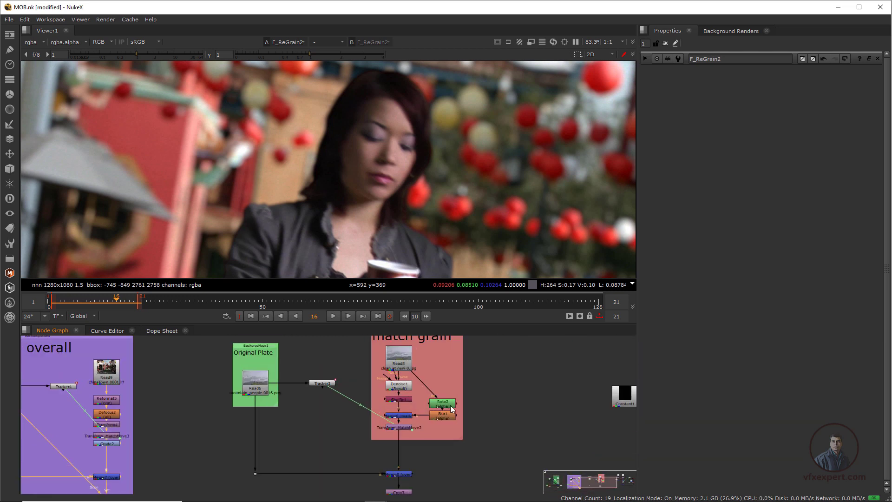
{"action": "middle_click_drag", "start_coordinate": [282, 397], "coordinate": [321, 388]}
{"action": "scroll", "coordinate": [321, 387], "scroll_direction": "up", "scroll_amount": 1}
{"action": "left_click", "coordinate": [288, 372]}
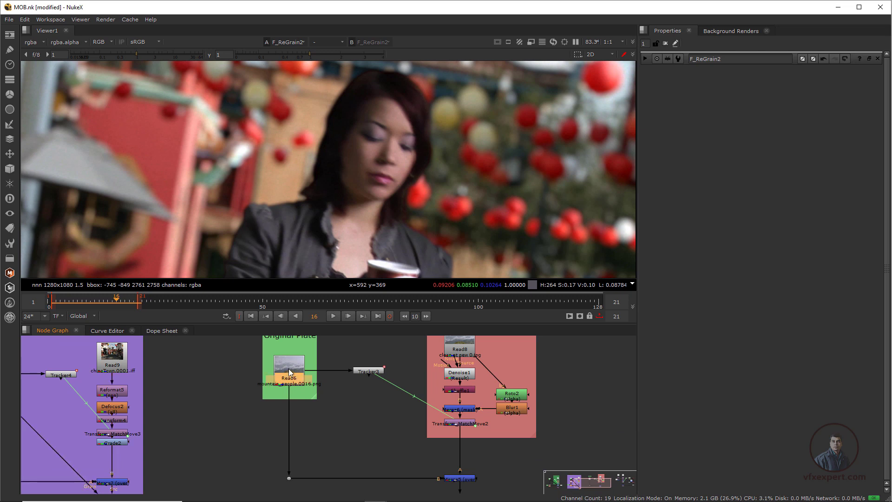
{"action": "key", "text": "1"}
{"action": "scroll", "coordinate": [443, 138], "scroll_direction": "down", "scroll_amount": 2}
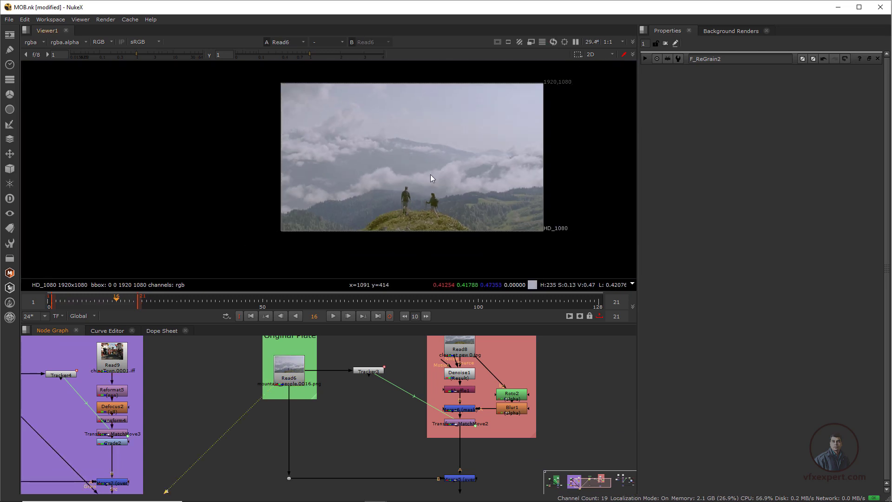
View the Read8 clean plate and the Denoise1 result in the match grain backdrop
{"action": "middle_click_drag", "start_coordinate": [371, 398], "coordinate": [312, 426]}
{"action": "left_click", "coordinate": [396, 369]}
{"action": "key", "text": "1"}
{"action": "scroll", "coordinate": [394, 164], "scroll_direction": "up", "scroll_amount": 1}
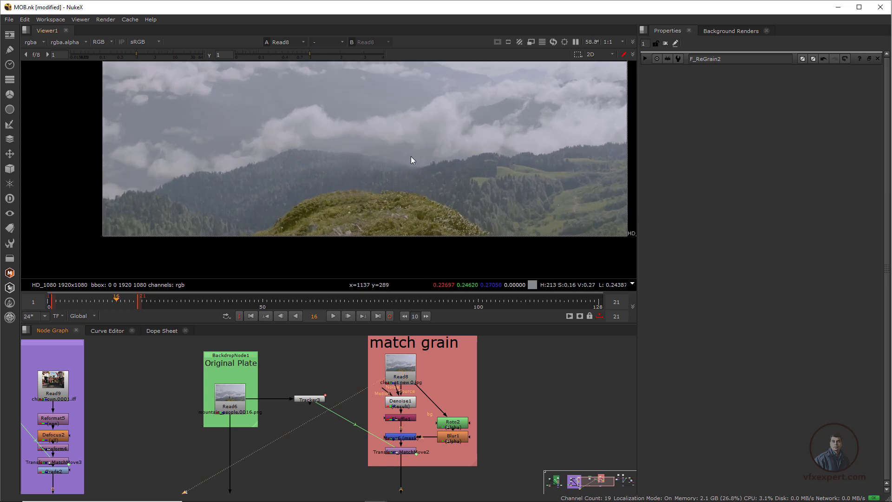
{"action": "left_click", "coordinate": [407, 403]}
{"action": "key", "text": "1"}
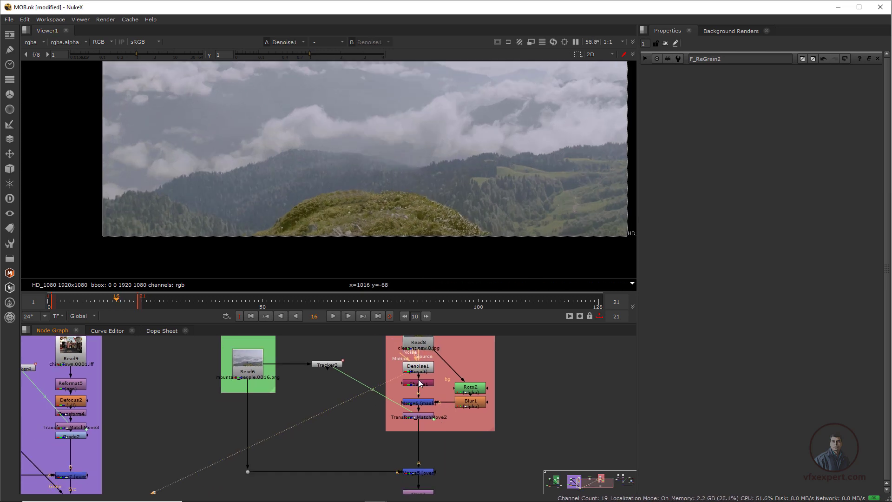
View Merge5 and examine the patched area above the grassy hill where the hikers were removed
{"action": "scroll", "coordinate": [431, 421], "scroll_direction": "down", "scroll_amount": 2}
{"action": "left_click", "coordinate": [397, 447]}
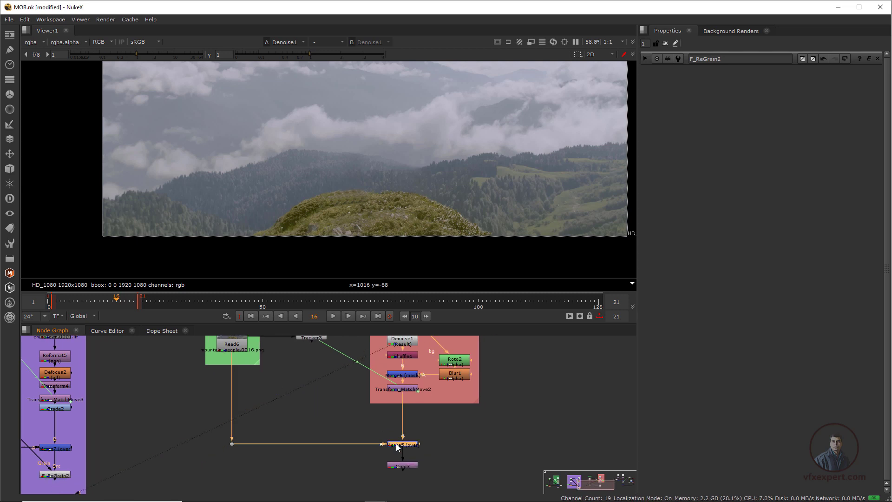
{"action": "key", "text": "1"}
{"action": "scroll", "coordinate": [397, 226], "scroll_direction": "up", "scroll_amount": 1}
{"action": "middle_click_drag", "start_coordinate": [394, 180], "coordinate": [398, 210]}
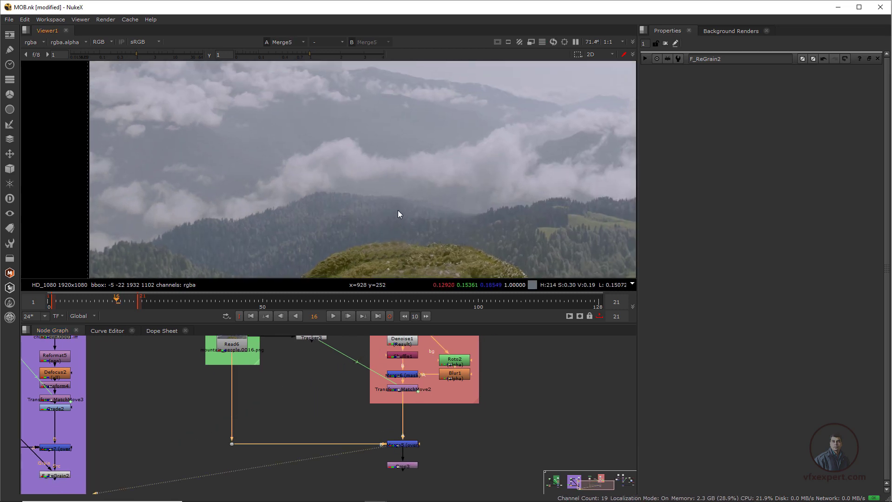
{"action": "scroll", "coordinate": [312, 181], "scroll_direction": "up", "scroll_amount": 1}
{"action": "left_click_drag", "start_coordinate": [252, 134], "coordinate": [303, 202]}
{"action": "middle_click_drag", "start_coordinate": [375, 219], "coordinate": [399, 186]}
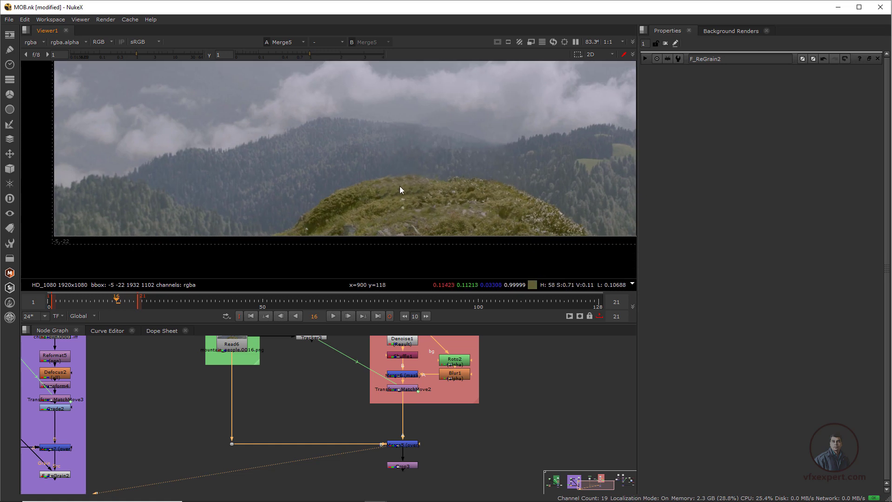
Insert an F_ReGrain node between Transform_MatchMove2 and Merge5 and connect its Grain input to Read6
{"action": "scroll", "coordinate": [411, 411], "scroll_direction": "up", "scroll_amount": 2}
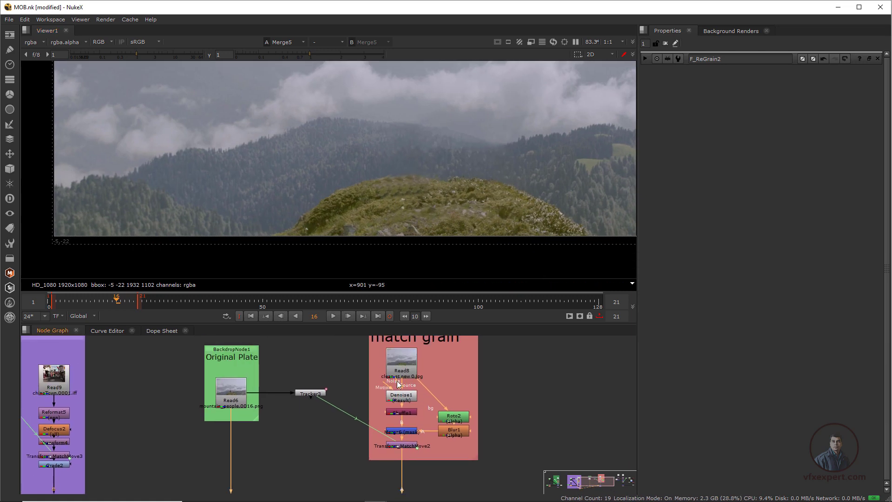
{"action": "scroll", "coordinate": [378, 404], "scroll_direction": "up", "scroll_amount": 2}
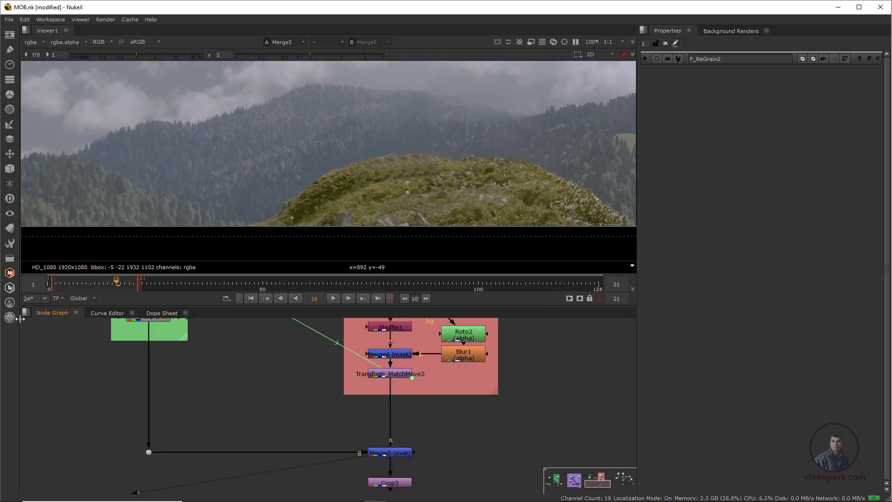
{"action": "left_click", "coordinate": [14, 304]}
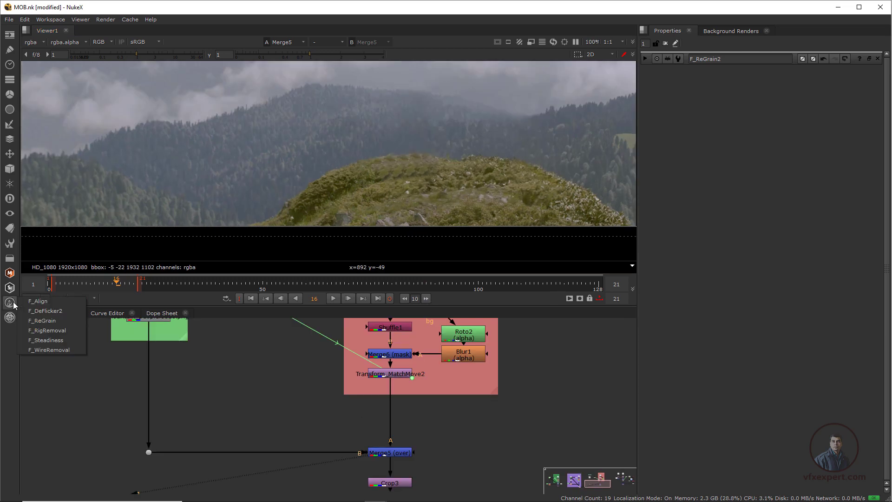
{"action": "left_click", "coordinate": [45, 320]}
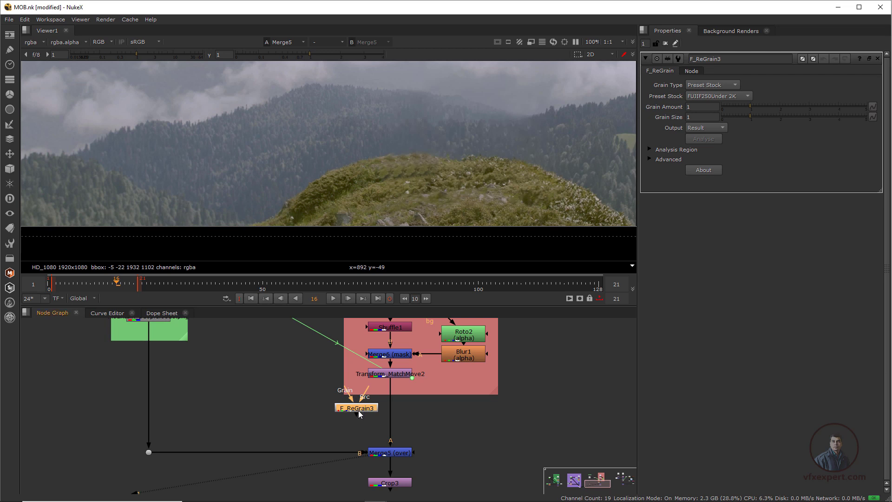
{"action": "left_click_drag", "start_coordinate": [358, 411], "coordinate": [399, 422]}
{"action": "middle_click_drag", "start_coordinate": [156, 325], "coordinate": [166, 357]}
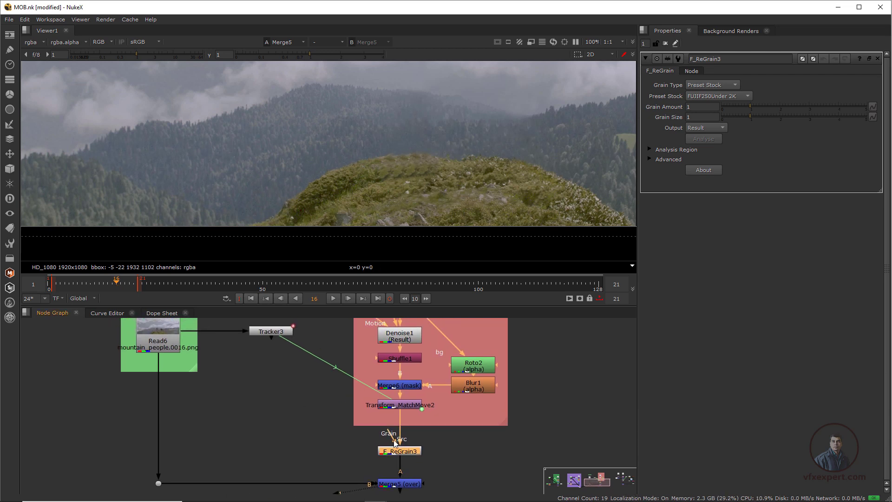
{"action": "left_click_drag", "start_coordinate": [395, 443], "coordinate": [166, 335]}
View Read6 and enlarge the F_ReGrain3 analysis region over the clouds and forested ridge beside the hikers
{"action": "left_click", "coordinate": [160, 334]}
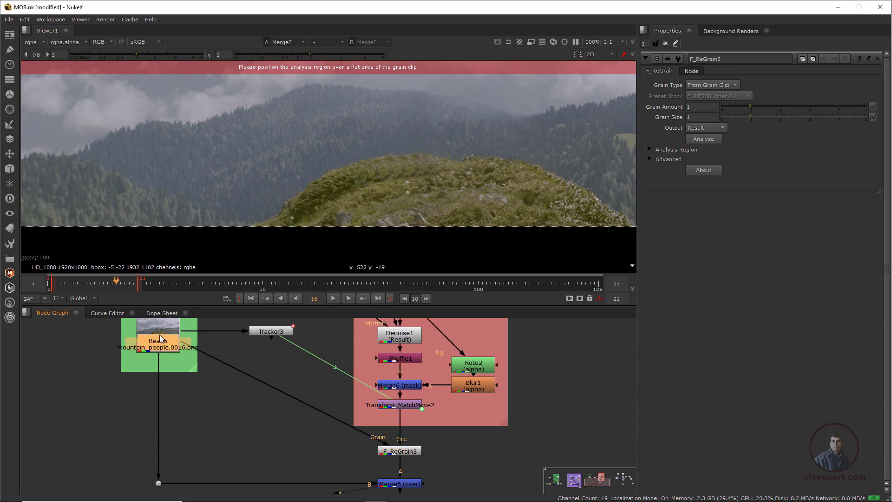
{"action": "key", "text": "1"}
{"action": "scroll", "coordinate": [341, 89], "scroll_direction": "down", "scroll_amount": 5}
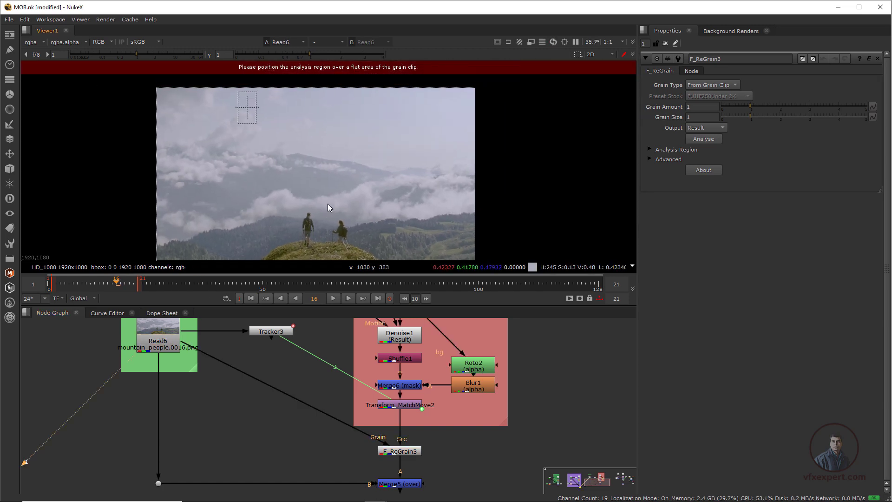
{"action": "left_click_drag", "start_coordinate": [257, 123], "coordinate": [272, 216]}
{"action": "scroll", "coordinate": [322, 231], "scroll_direction": "up", "scroll_amount": 3}
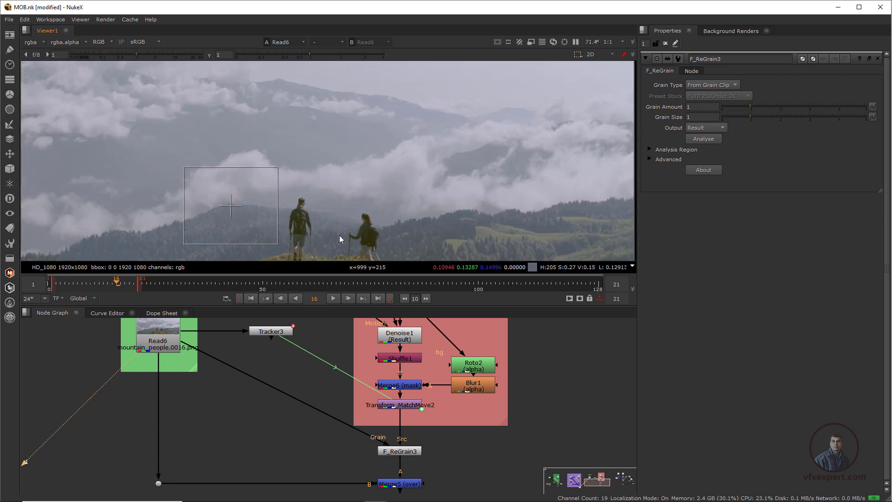
{"action": "scroll", "coordinate": [339, 236], "scroll_direction": "up", "scroll_amount": 1}
{"action": "middle_click_drag", "start_coordinate": [339, 236], "coordinate": [322, 196]}
View Merge5 without the analysis overlay and examine the regrained patch up close, also in the red channel
{"action": "middle_click_drag", "start_coordinate": [412, 484], "coordinate": [360, 462]}
{"action": "left_click", "coordinate": [359, 463]}
{"action": "key", "text": "1"}
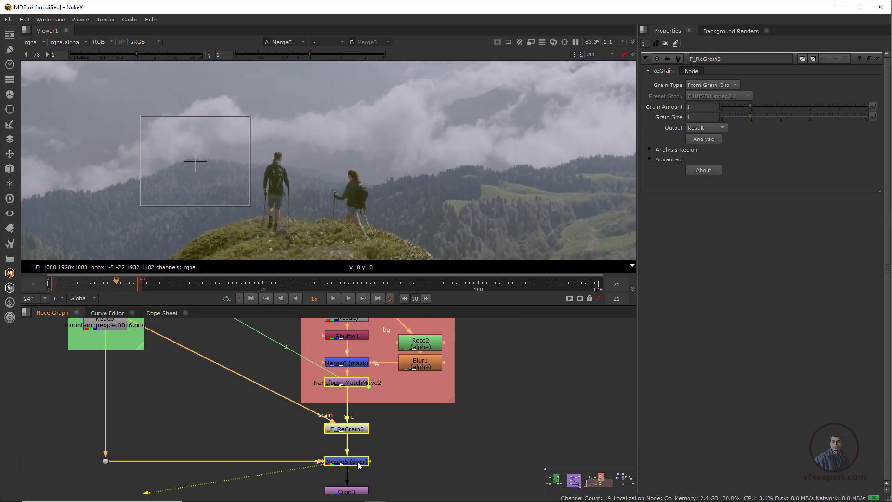
{"action": "left_click", "coordinate": [645, 59]}
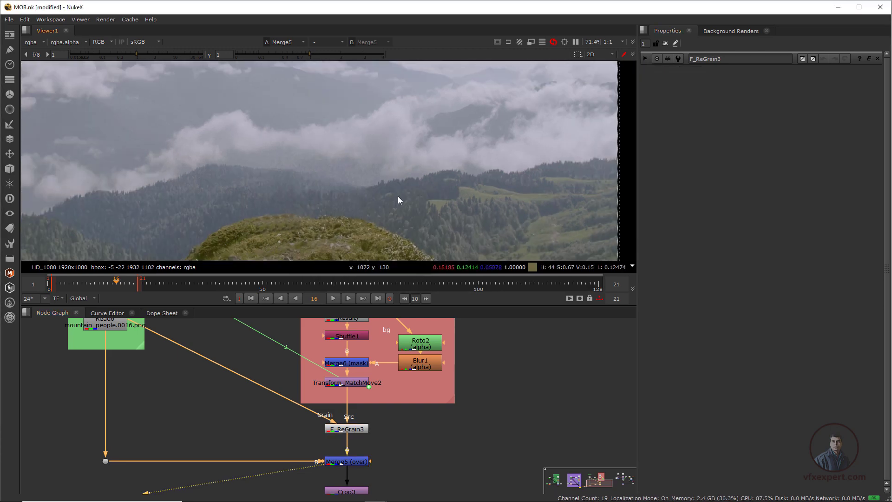
{"action": "scroll", "coordinate": [361, 184], "scroll_direction": "up", "scroll_amount": 2}
{"action": "scroll", "coordinate": [362, 186], "scroll_direction": "up", "scroll_amount": 1}
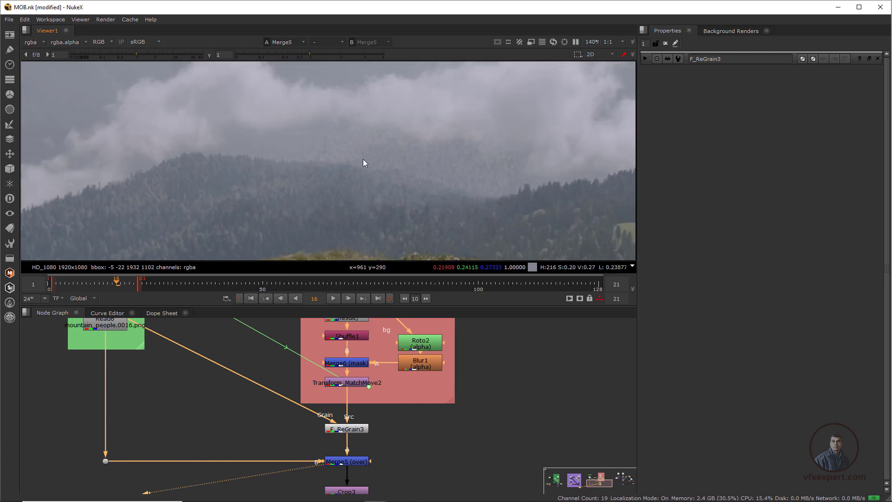
{"action": "left_click_drag", "start_coordinate": [354, 151], "coordinate": [396, 208]}
{"action": "scroll", "coordinate": [381, 172], "scroll_direction": "down", "scroll_amount": 3}
{"action": "scroll", "coordinate": [389, 188], "scroll_direction": "up", "scroll_amount": 3}
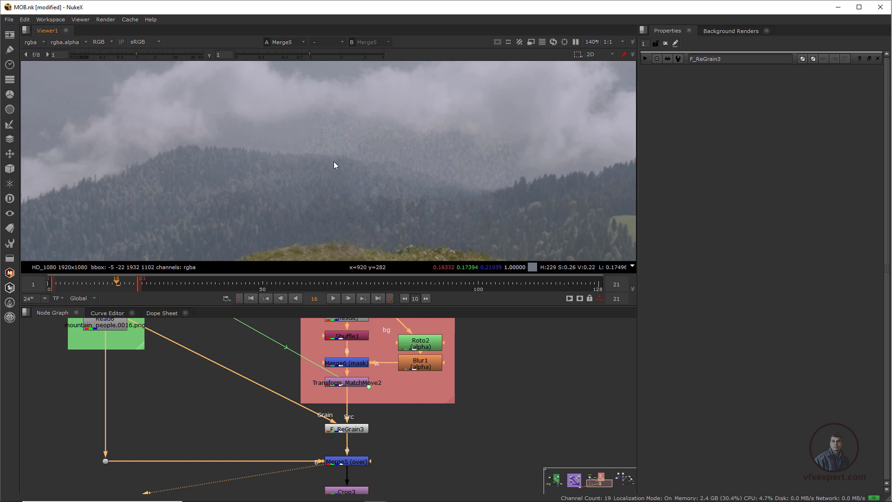
{"action": "key", "text": "r"}
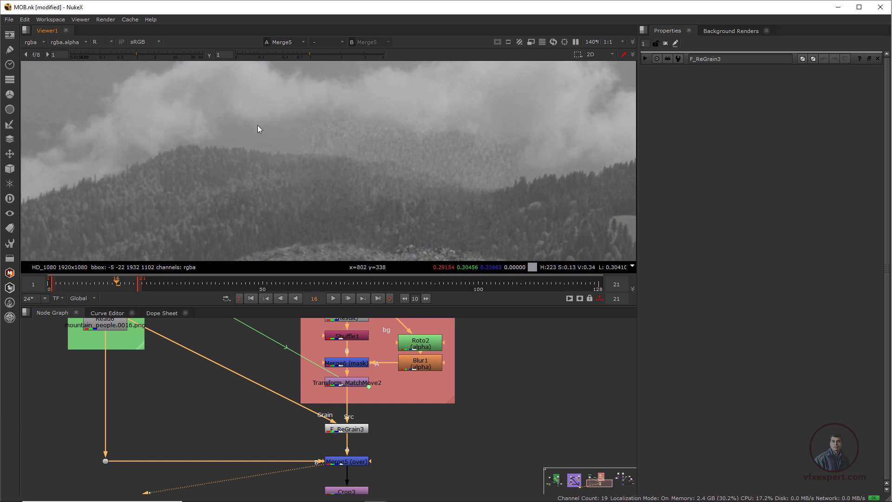
Reopen F_ReGrain3's properties and, in full RGB, set the viewer gamma to 0.66 and gain to 2.2
{"action": "double_click", "coordinate": [357, 434]}
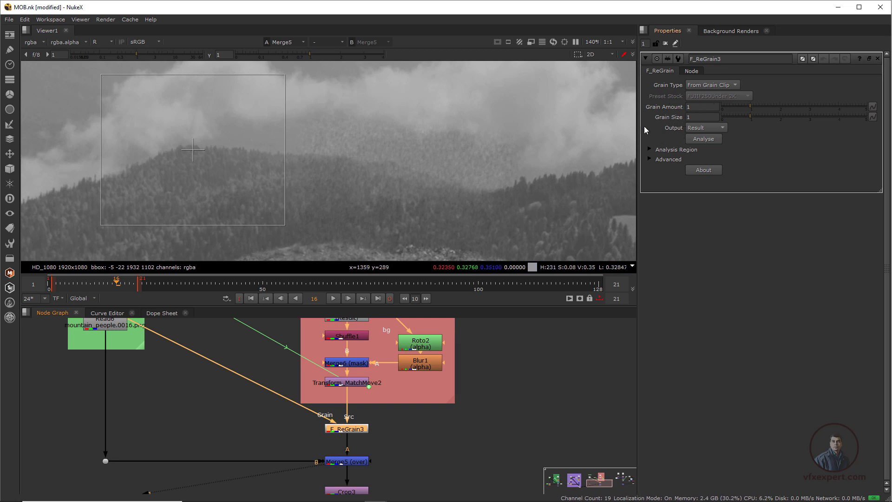
{"action": "key", "text": "r"}
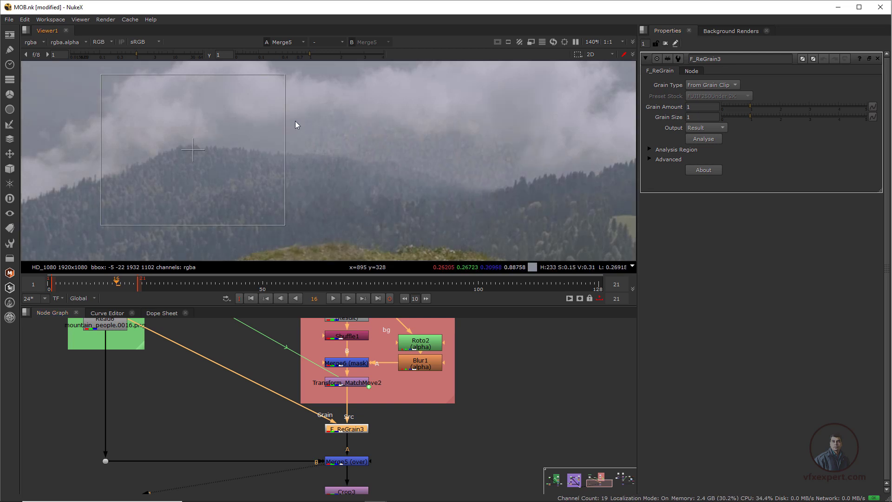
{"action": "left_click_drag", "start_coordinate": [310, 54], "coordinate": [295, 56]}
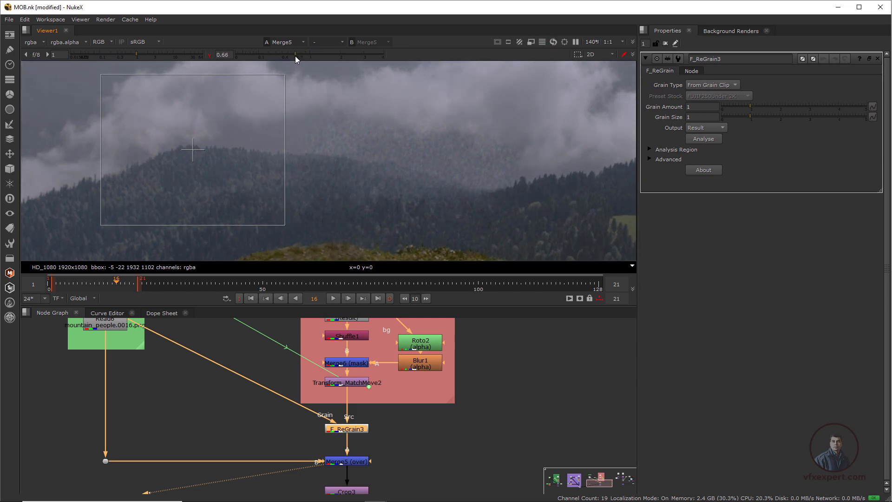
{"action": "left_click_drag", "start_coordinate": [136, 56], "coordinate": [146, 61]}
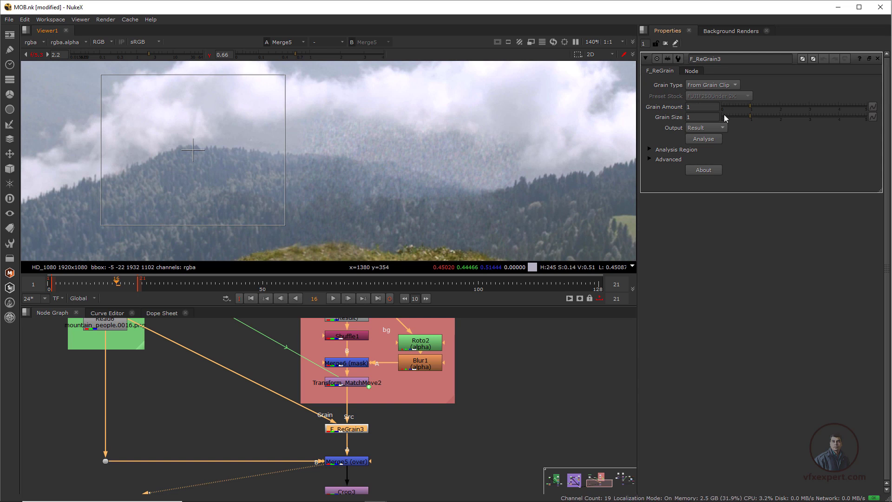
Set F_ReGrain3's Grain Amount to 0.28 and Grain Size to 0.54
{"action": "left_click", "coordinate": [750, 106]}
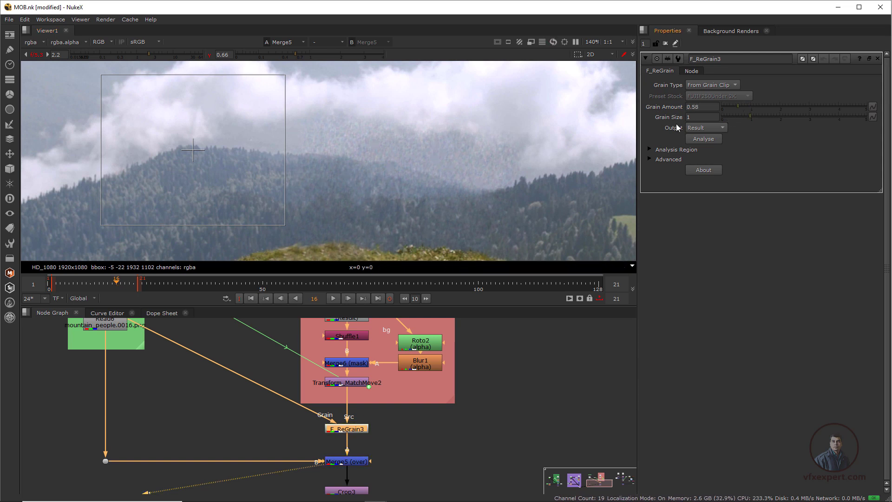
{"action": "left_click", "coordinate": [736, 117]}
{"action": "left_click_drag", "start_coordinate": [735, 106], "coordinate": [729, 106]}
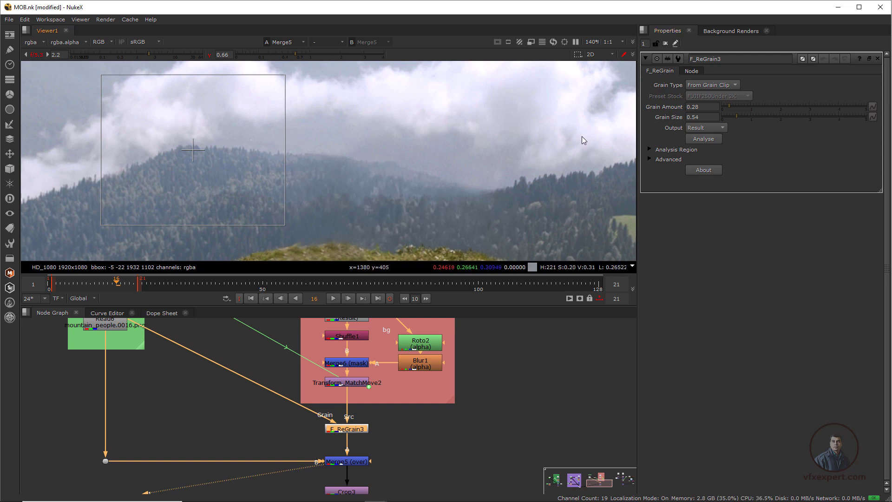
Hide the analysis region overlay and play back Merge5 up close to check the adjusted grain
{"action": "left_click", "coordinate": [645, 58]}
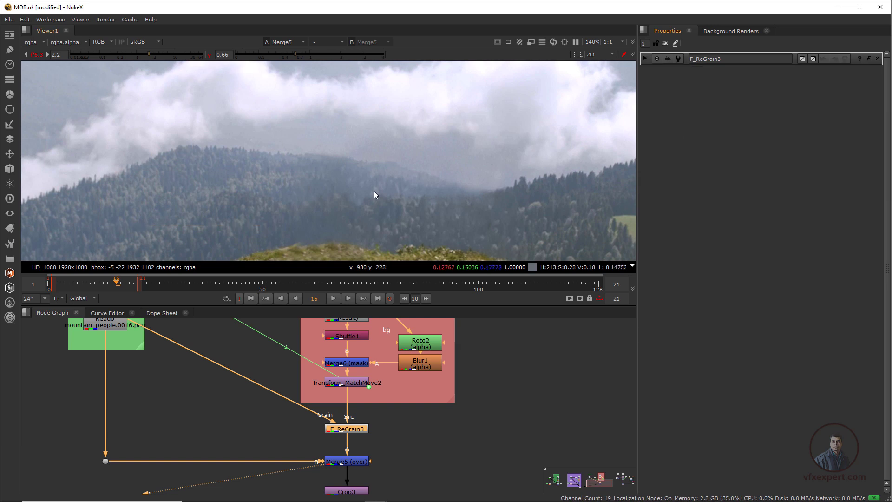
{"action": "scroll", "coordinate": [306, 192], "scroll_direction": "up", "scroll_amount": 2}
{"action": "left_click", "coordinate": [334, 298]}
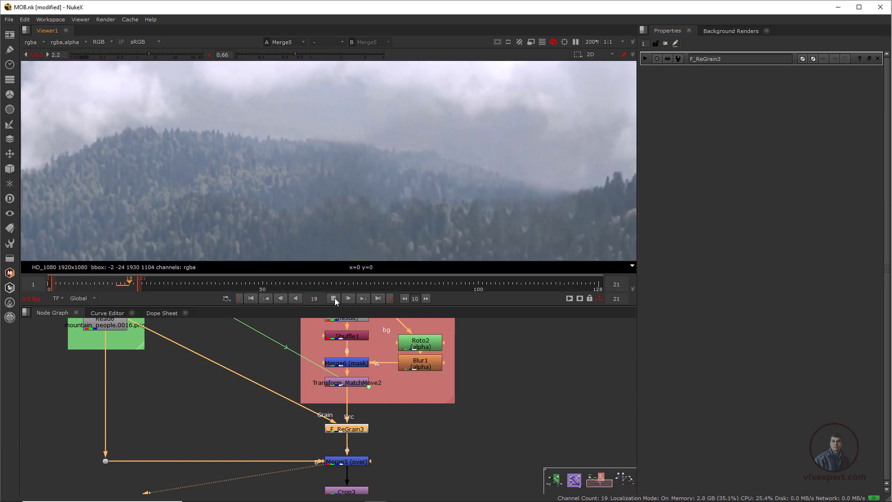
Stop the Merge5 playback and examine the regrained mountain patch up close
{"action": "left_click", "coordinate": [335, 298]}
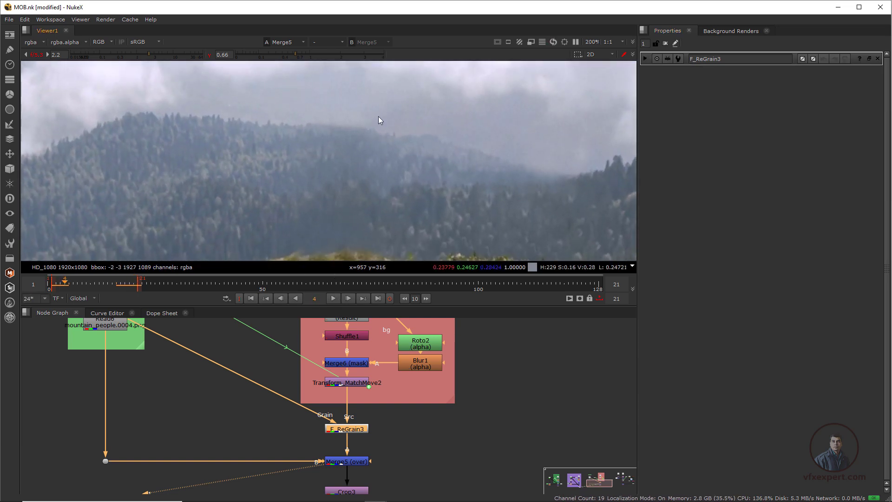
{"action": "left_click_drag", "start_coordinate": [375, 162], "coordinate": [400, 179]}
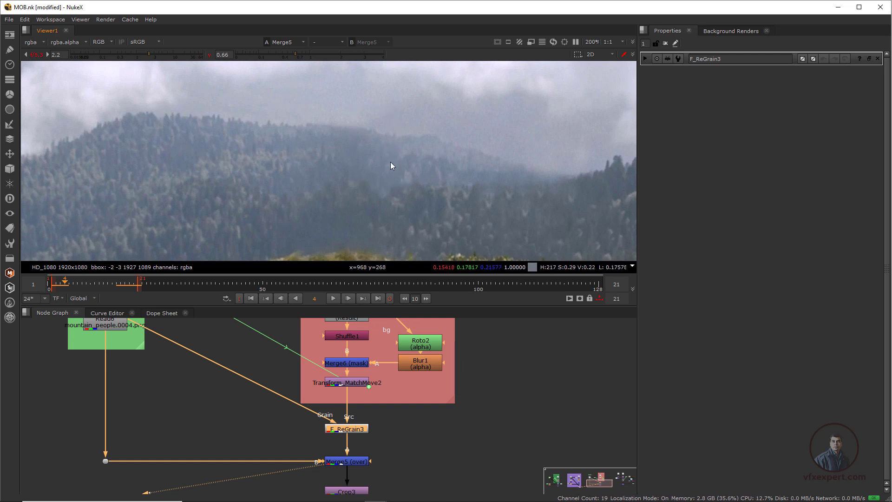
{"action": "scroll", "coordinate": [378, 177], "scroll_direction": "up", "scroll_amount": 1}
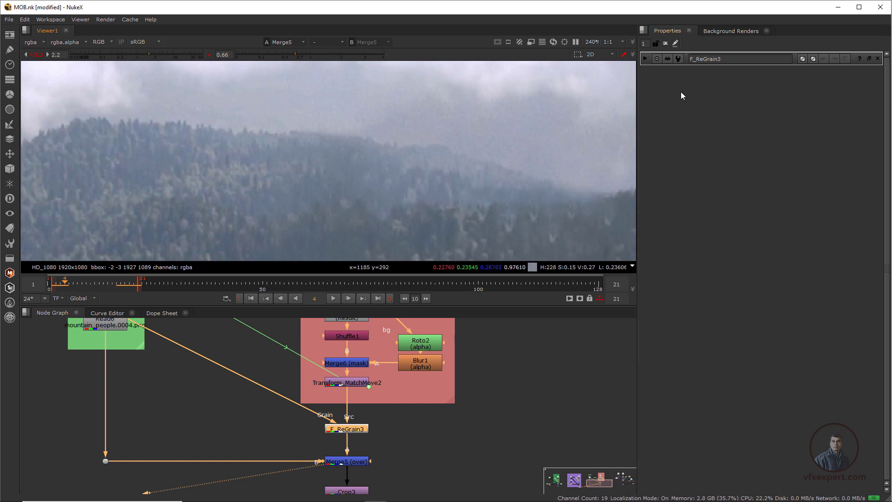
Replace F_ReGrain3 with a fresh F_ReGrain between Transform_MatchMove2 and Merge5, with Read6 as Grain input and Grain Type From Grain Clip
{"action": "double_click", "coordinate": [356, 433]}
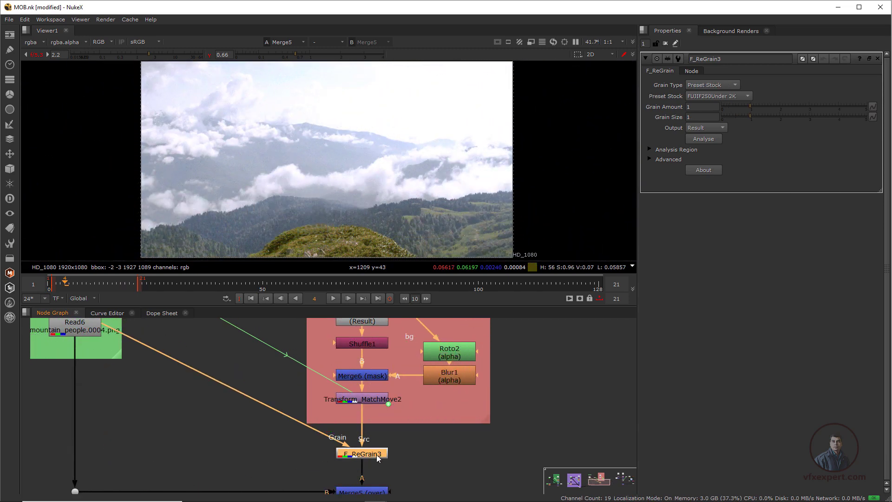
{"action": "key", "text": "Delete"}
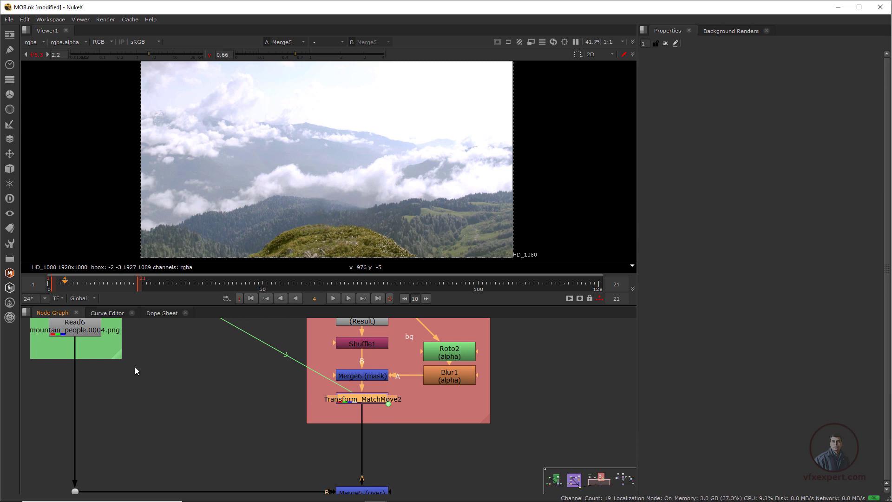
{"action": "scroll", "coordinate": [372, 445], "scroll_direction": "down", "scroll_amount": 1}
{"action": "scroll", "coordinate": [361, 431], "scroll_direction": "up", "scroll_amount": 1}
{"action": "left_click", "coordinate": [401, 454]}
{"action": "key", "text": "ctrl+v"}
{"action": "left_click_drag", "start_coordinate": [404, 456], "coordinate": [372, 455]}
{"action": "middle_click_drag", "start_coordinate": [394, 448], "coordinate": [416, 464]}
{"action": "left_click_drag", "start_coordinate": [371, 445], "coordinate": [109, 332]}
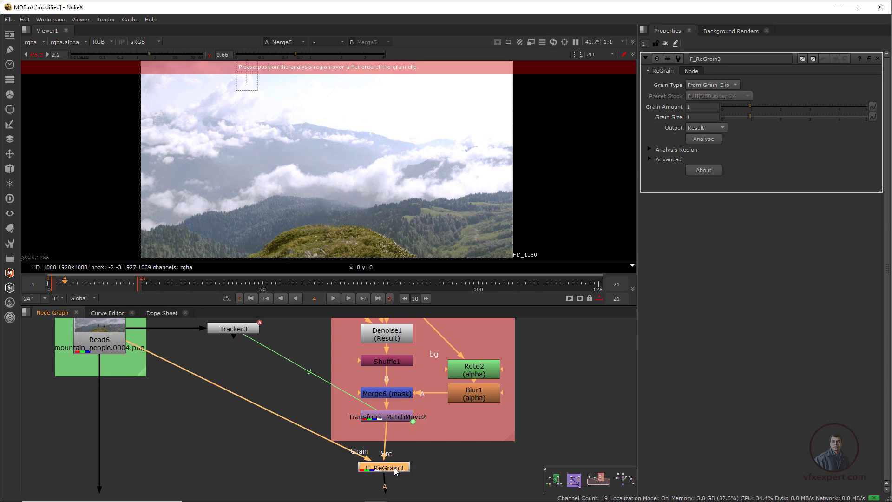
{"action": "middle_click_drag", "start_coordinate": [409, 479], "coordinate": [424, 444]}
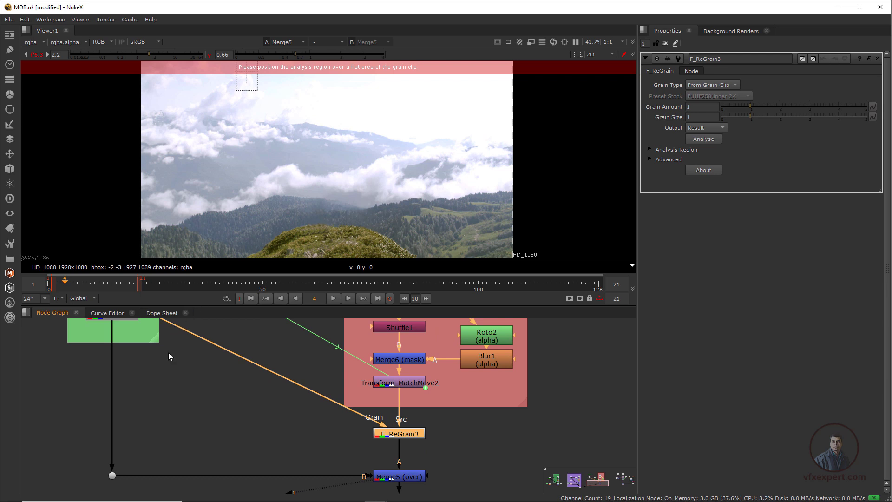
View Read6 and move the grain analysis region onto the forested slope just beside the hikers
{"action": "middle_click_drag", "start_coordinate": [145, 405], "coordinate": [141, 453]}
{"action": "left_click", "coordinate": [118, 334]}
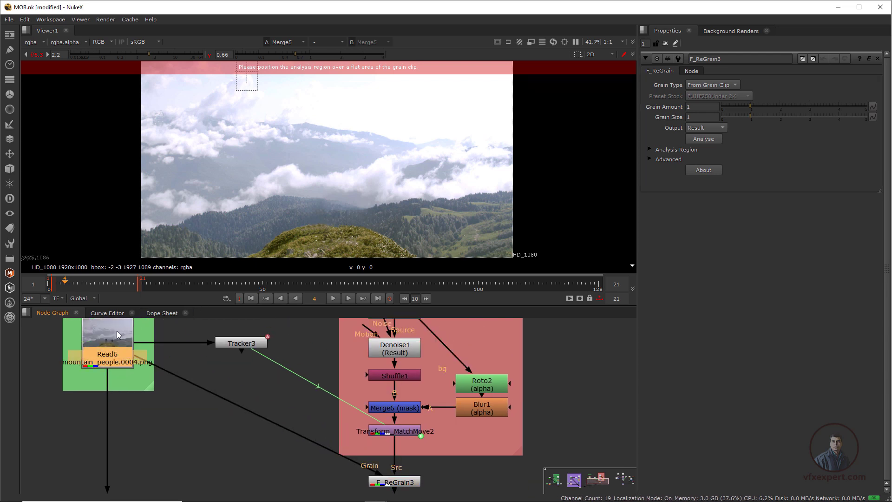
{"action": "key", "text": "1"}
{"action": "scroll", "coordinate": [328, 118], "scroll_direction": "down", "scroll_amount": 4}
{"action": "middle_click_drag", "start_coordinate": [327, 119], "coordinate": [332, 163]}
{"action": "scroll", "coordinate": [296, 153], "scroll_direction": "up", "scroll_amount": 4}
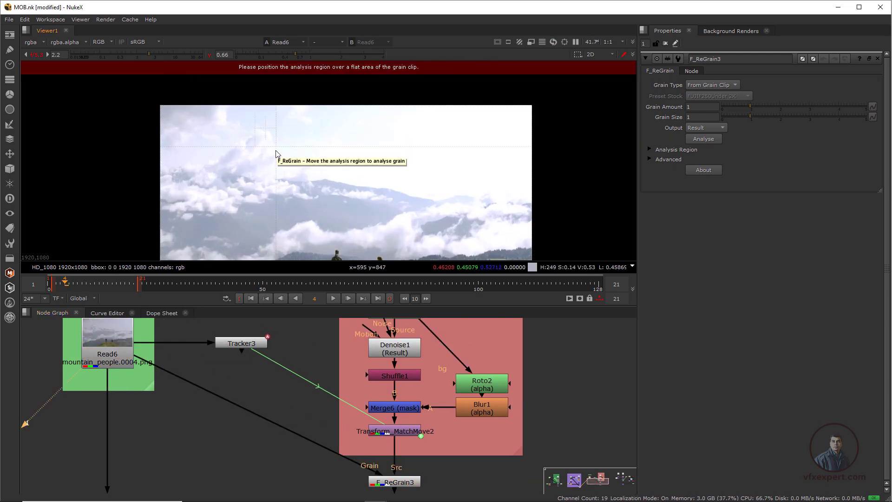
{"action": "left_click_drag", "start_coordinate": [275, 151], "coordinate": [303, 155]}
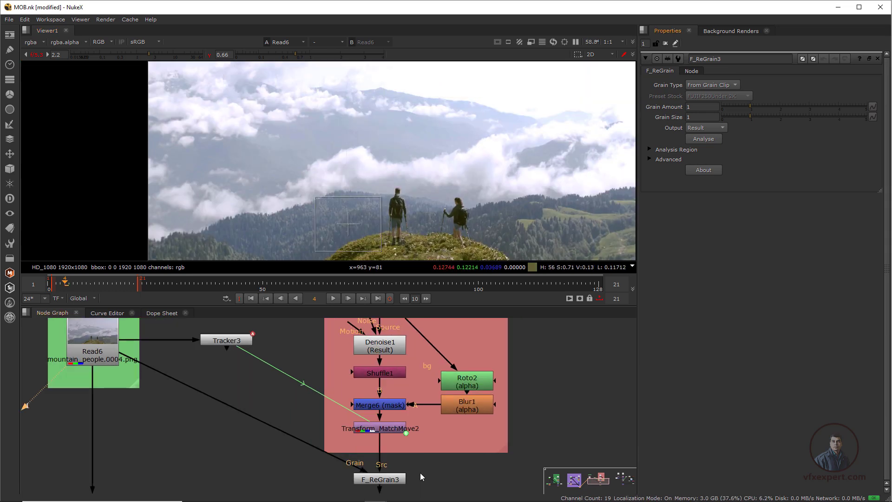
View Merge5 and examine the newly applied grain on the cleaned-up patch
{"action": "middle_click_drag", "start_coordinate": [420, 473], "coordinate": [439, 428]}
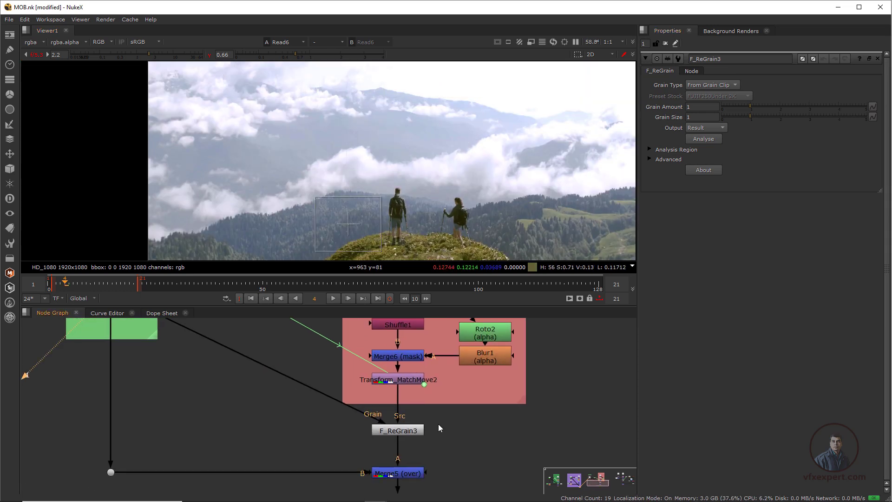
{"action": "left_click", "coordinate": [419, 475]}
{"action": "key", "text": "1"}
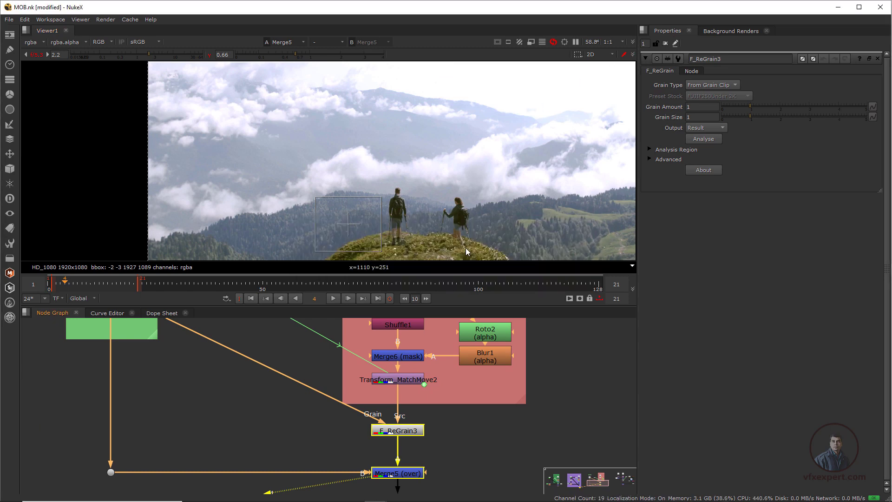
{"action": "scroll", "coordinate": [428, 217], "scroll_direction": "up", "scroll_amount": 2}
{"action": "scroll", "coordinate": [427, 215], "scroll_direction": "up", "scroll_amount": 2}
{"action": "middle_click_drag", "start_coordinate": [423, 216], "coordinate": [409, 184]}
{"action": "scroll", "coordinate": [409, 184], "scroll_direction": "down", "scroll_amount": 3}
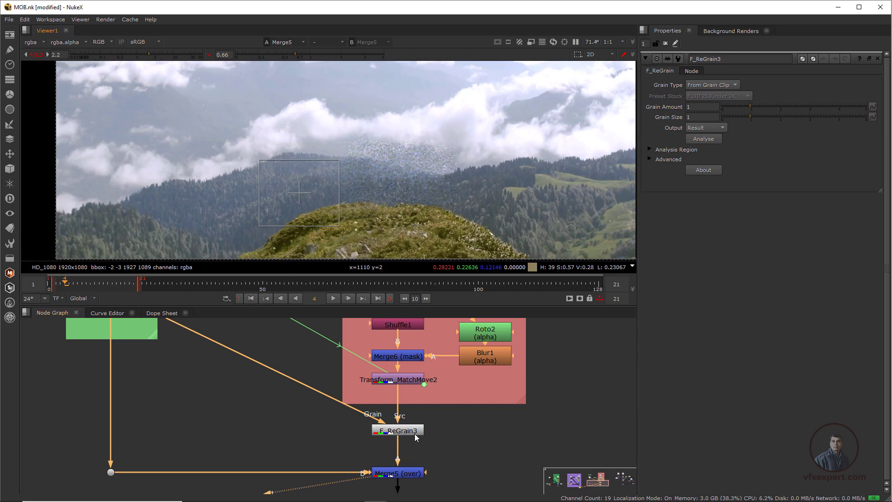
In F_ReGrain3's advanced settings, set Red Amount to 0.14 while viewing the red channel
{"action": "left_click", "coordinate": [415, 434]}
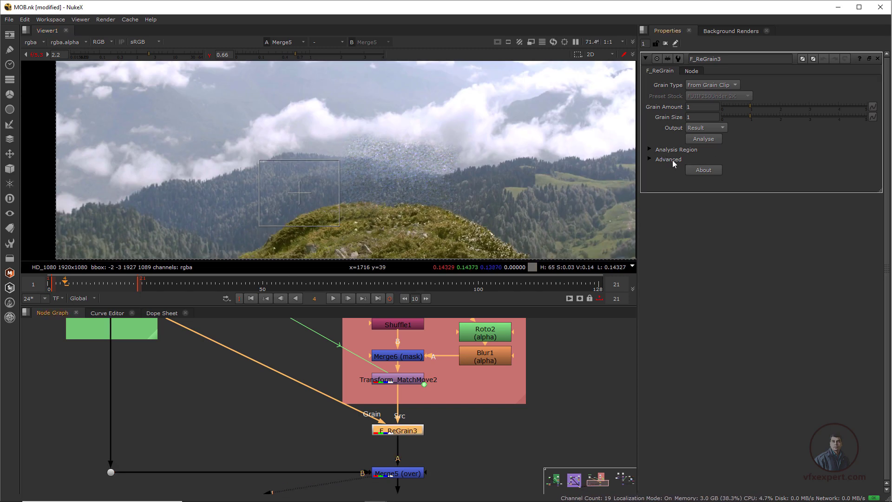
{"action": "left_click", "coordinate": [650, 159]}
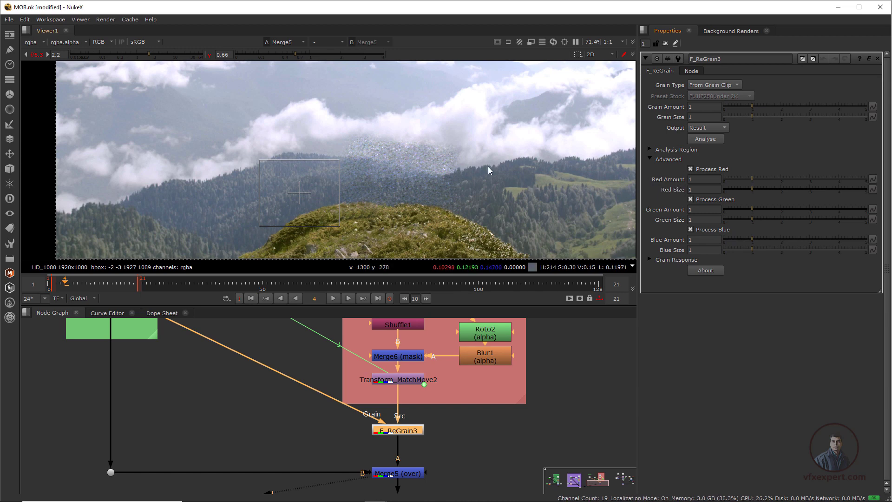
{"action": "key", "text": "r"}
{"action": "scroll", "coordinate": [390, 168], "scroll_direction": "up", "scroll_amount": 1}
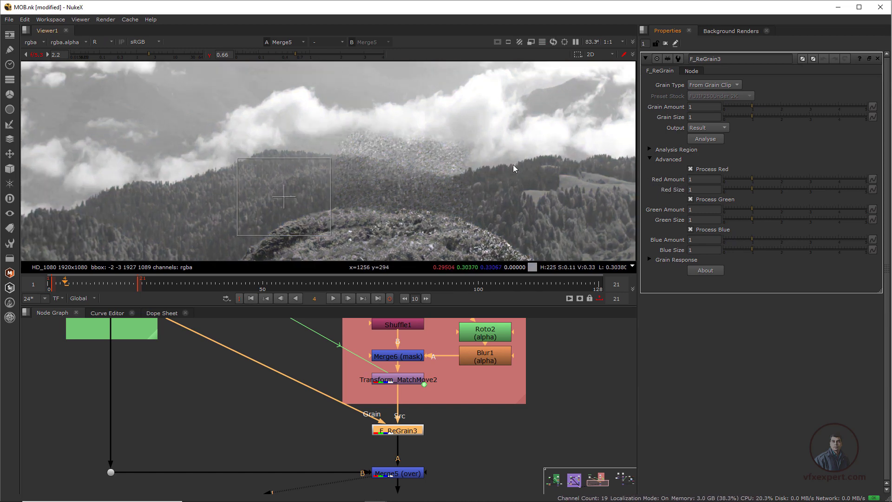
{"action": "left_click", "coordinate": [727, 182]}
{"action": "left_click_drag", "start_coordinate": [727, 182], "coordinate": [727, 183]}
Set Green Amount to 0.2 and Blue Amount to 0.18, viewing the matching channel for each
{"action": "key", "text": "g"}
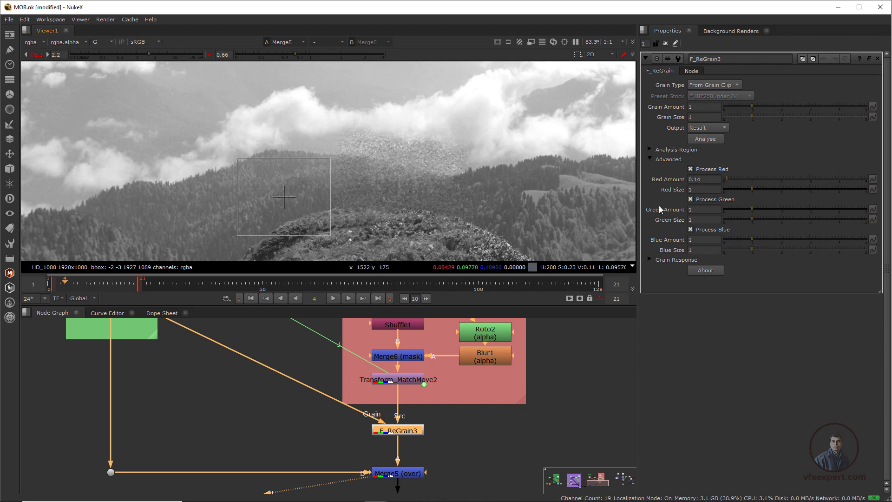
{"action": "left_click_drag", "start_coordinate": [751, 210], "coordinate": [729, 209]}
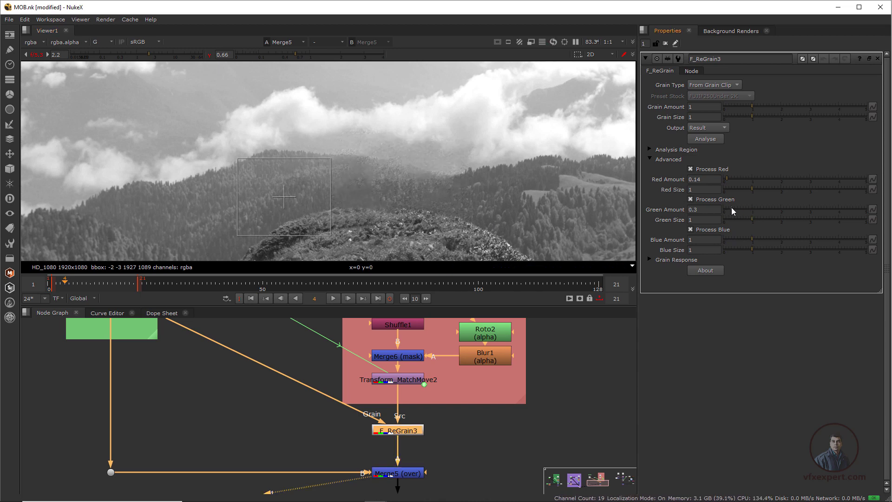
{"action": "key", "text": "b"}
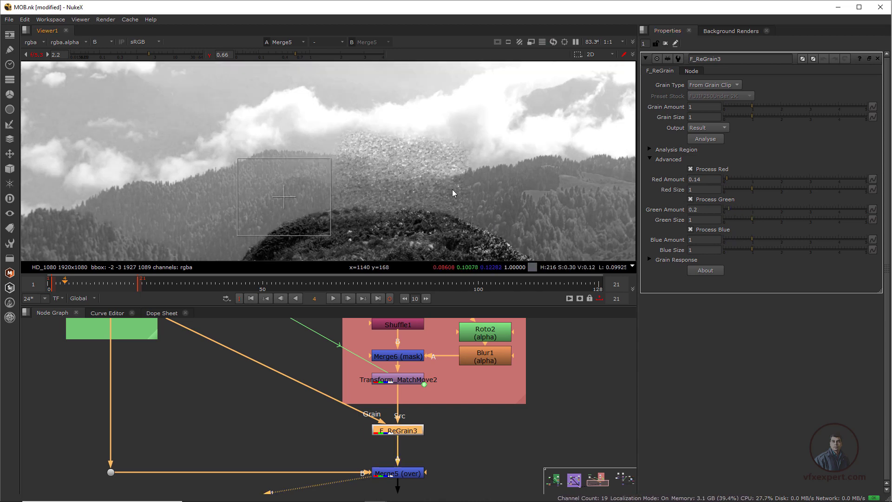
{"action": "left_click_drag", "start_coordinate": [752, 240], "coordinate": [728, 239]}
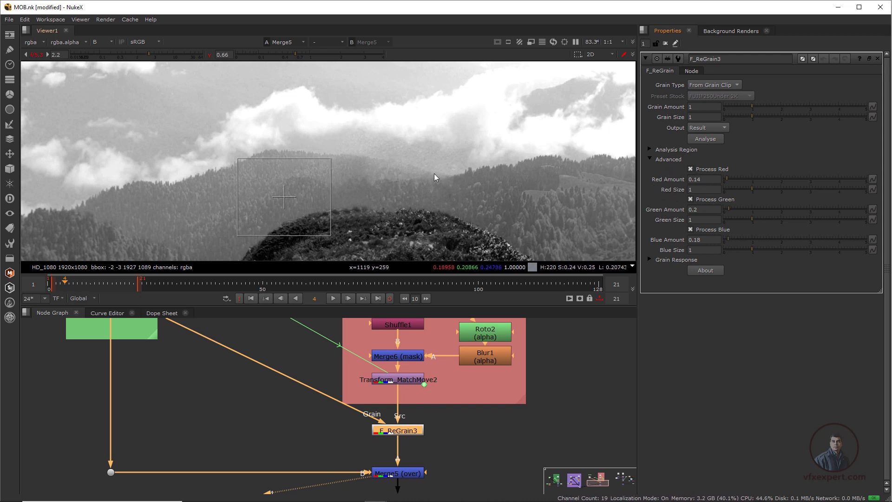
Try applying the grain in Linear and sRGB, with Mid Gain at 1.36 and an adjusted Low Gain
{"action": "left_click", "coordinate": [649, 260]}
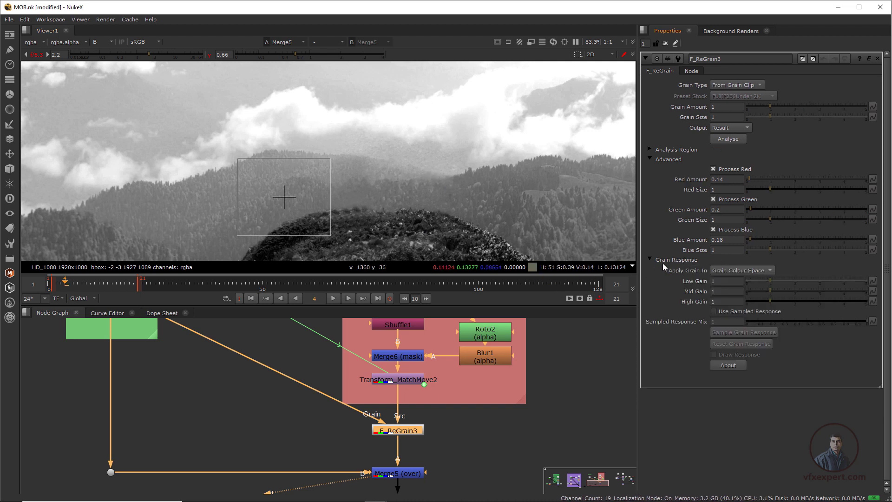
{"action": "left_click", "coordinate": [735, 270]}
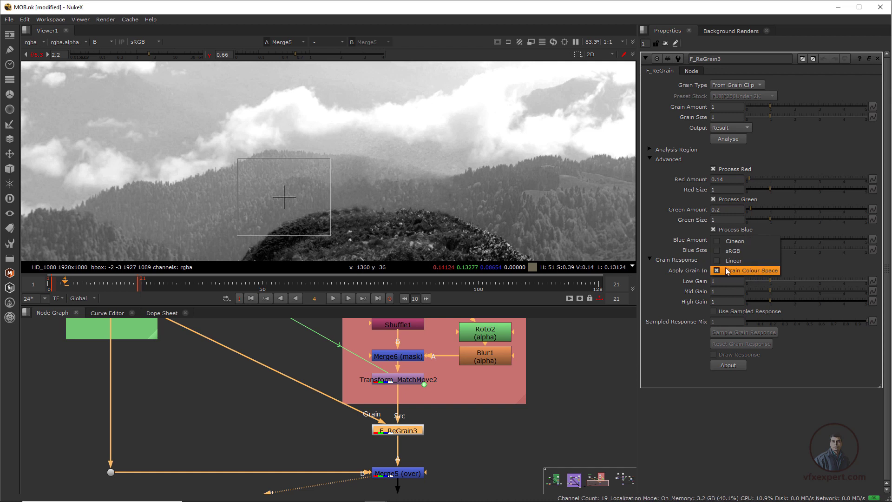
{"action": "left_click", "coordinate": [733, 261]}
{"action": "left_click", "coordinate": [743, 271]}
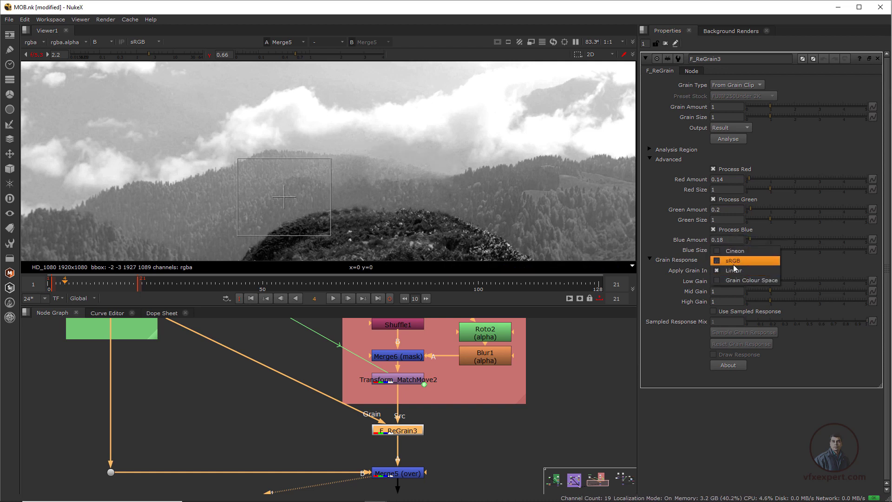
{"action": "left_click", "coordinate": [733, 261]}
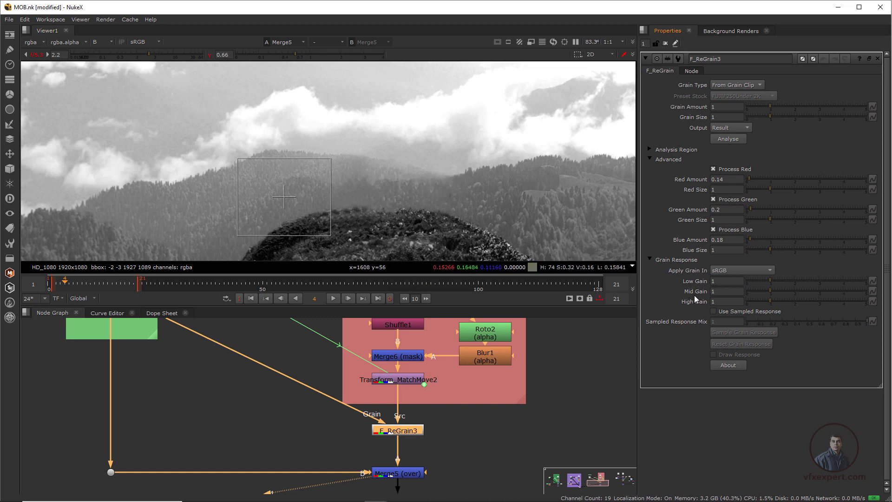
{"action": "mouse_move", "coordinate": [768, 292]}
{"action": "left_mouse_down"}
{"action": "mouse_move", "coordinate": [782, 291]}
{"action": "mouse_move", "coordinate": [754, 294]}
{"action": "mouse_move", "coordinate": [780, 293]}
{"action": "left_mouse_up"}
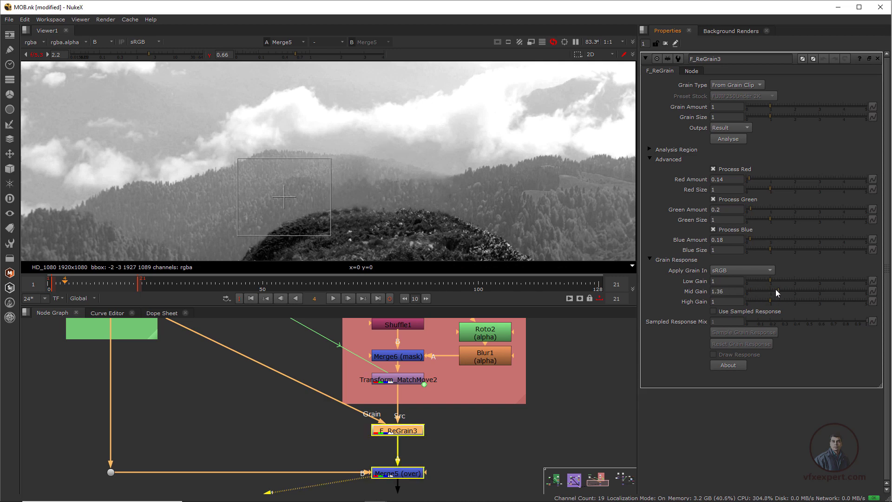
{"action": "left_click_drag", "start_coordinate": [770, 279], "coordinate": [762, 281]}
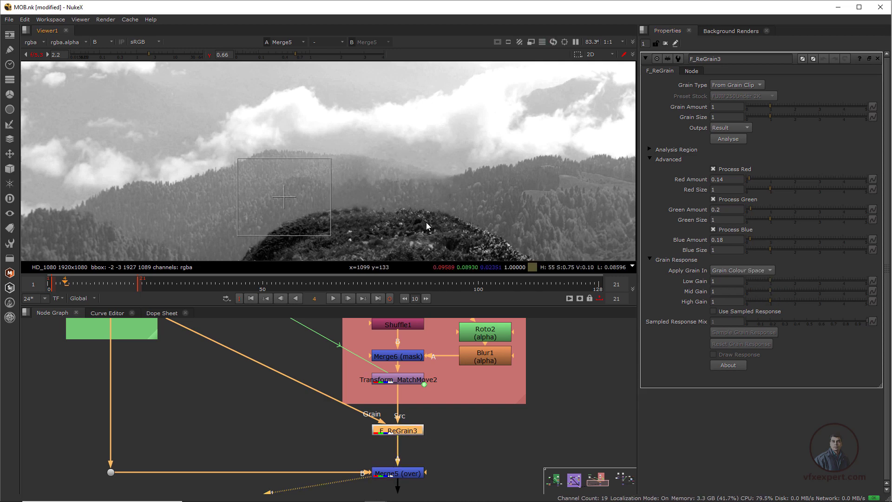
Return to full RGB and play back Merge5 up close to check the per-channel grain
{"action": "key", "text": "b"}
{"action": "scroll", "coordinate": [425, 222], "scroll_direction": "up", "scroll_amount": 3}
{"action": "left_click", "coordinate": [333, 298]}
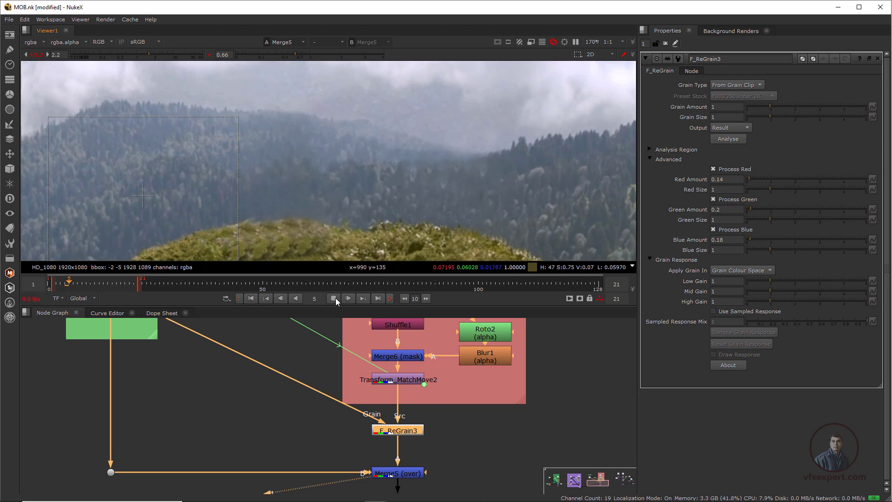
{"action": "key", "text": "k"}
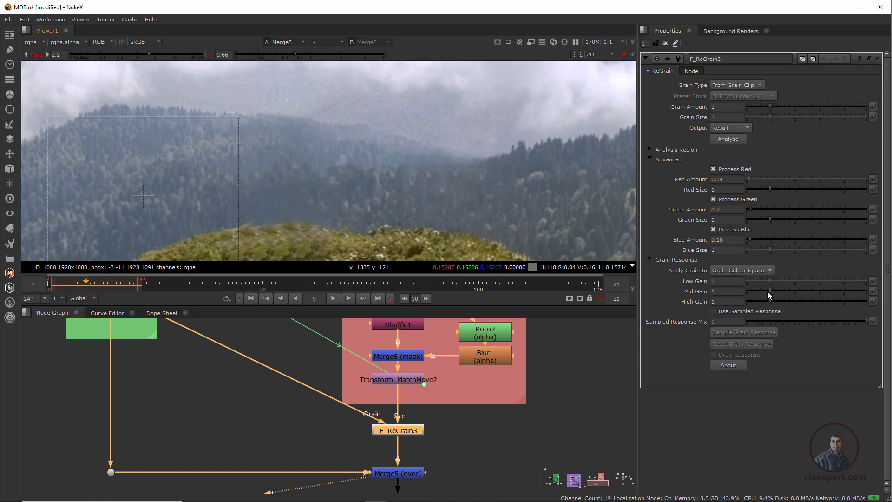
Set the grain response to Low Gain 0.74, Mid Gain 0.6 and High Gain 0.82, and play back Merge5 to check it
{"action": "left_click_drag", "start_coordinate": [770, 290], "coordinate": [757, 291]}
{"action": "scroll", "coordinate": [758, 291], "scroll_direction": "down", "scroll_amount": 2}
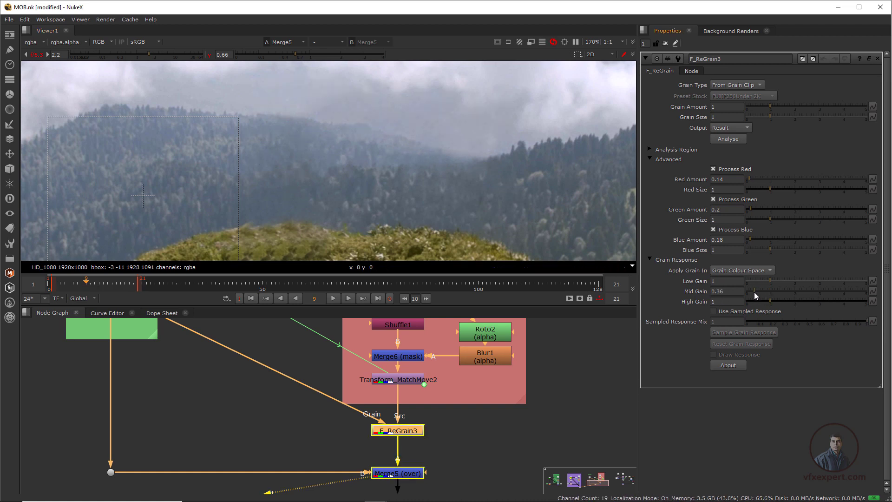
{"action": "scroll", "coordinate": [757, 294], "scroll_direction": "up", "scroll_amount": 3}
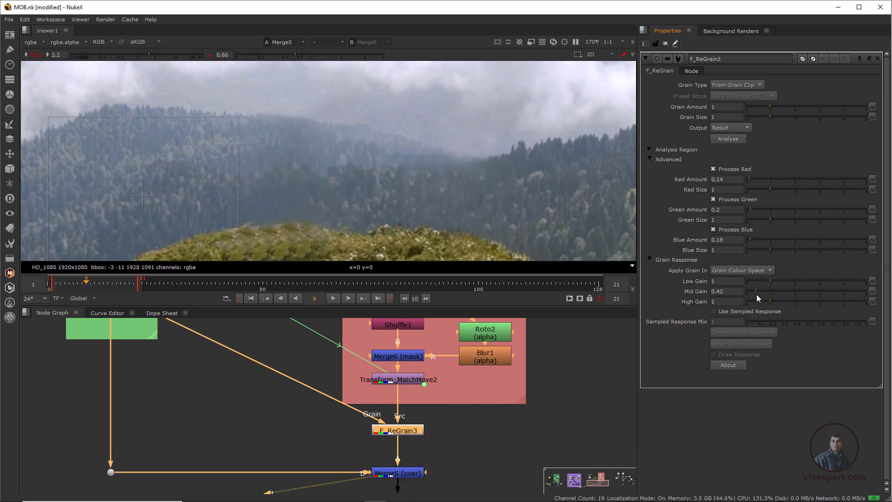
{"action": "left_click", "coordinate": [333, 298]}
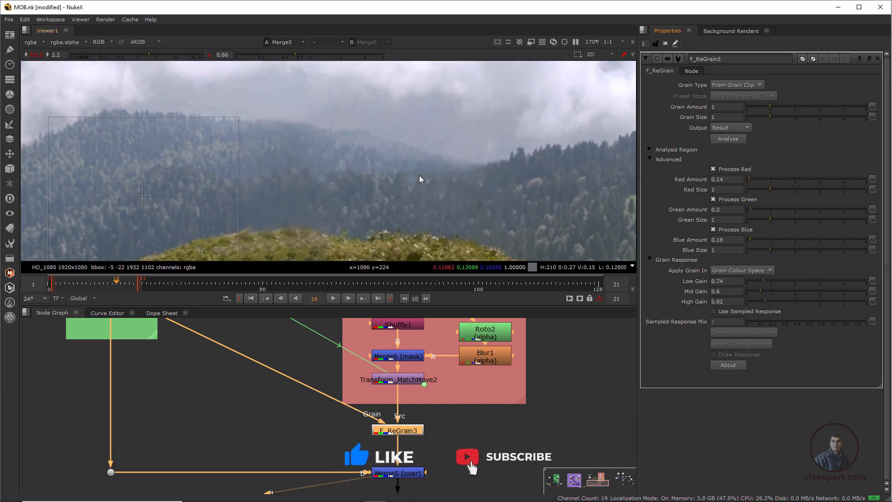
{"action": "scroll", "coordinate": [169, 165], "scroll_direction": "down", "scroll_amount": 3}
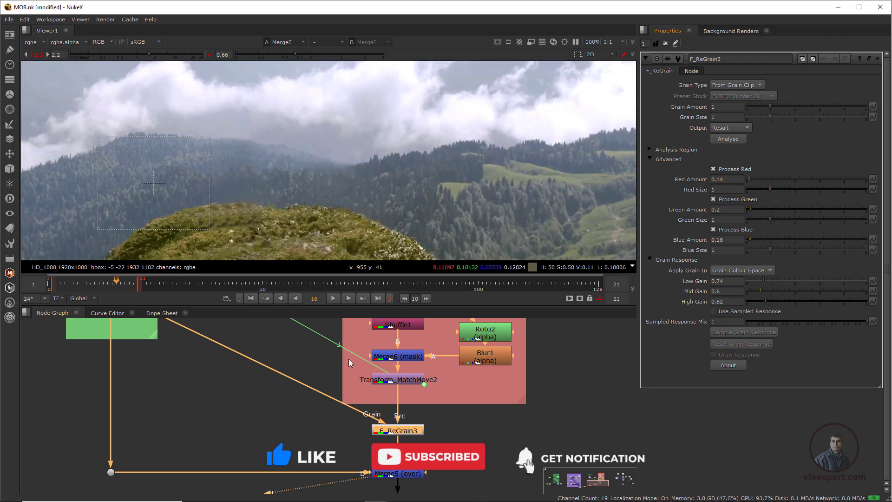
Reset the viewer gain and gamma to 1 and view the green-screen phone plate Read1
{"action": "scroll", "coordinate": [414, 419], "scroll_direction": "down", "scroll_amount": 2}
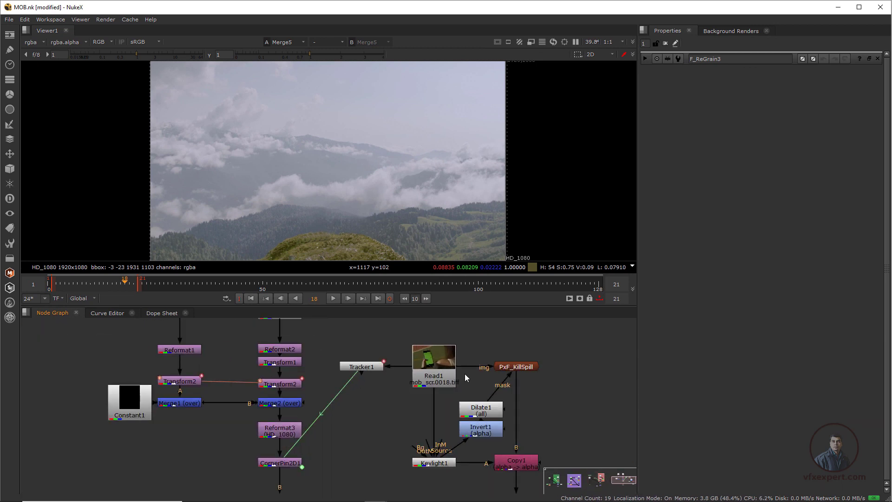
{"action": "middle_click_drag", "start_coordinate": [393, 399], "coordinate": [373, 372]}
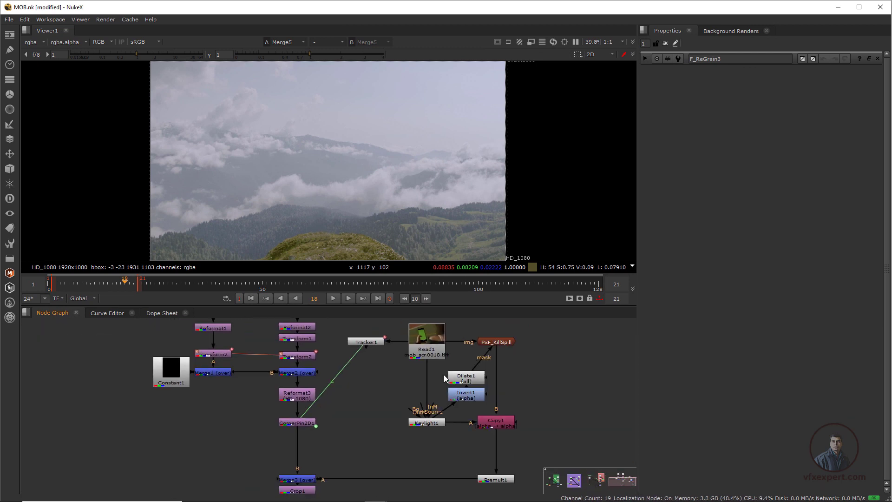
{"action": "middle_click_drag", "start_coordinate": [444, 374], "coordinate": [450, 376]}
{"action": "left_click", "coordinate": [428, 346]}
{"action": "key", "text": "1"}
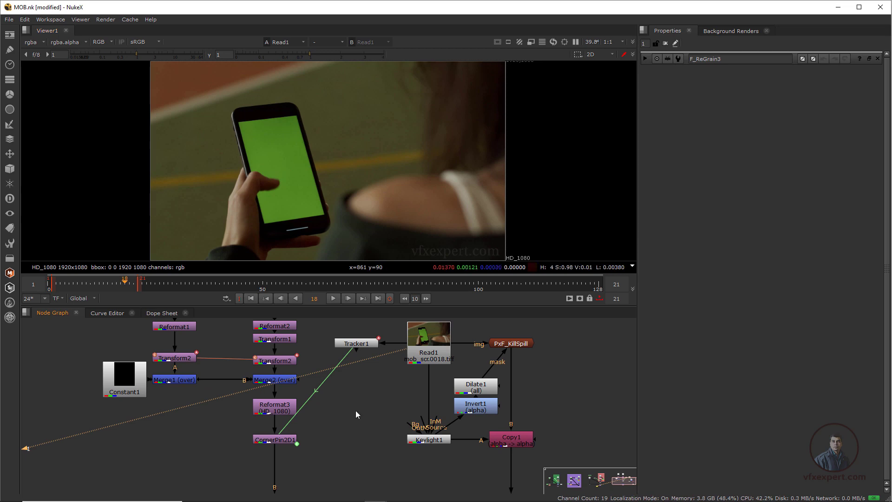
View the phone screen composite's output, Crop1, and examine the inserted screen up close
{"action": "scroll", "coordinate": [357, 412], "scroll_direction": "up", "scroll_amount": 1}
{"action": "middle_click_drag", "start_coordinate": [385, 412], "coordinate": [345, 371]}
{"action": "middle_click_drag", "start_coordinate": [422, 443], "coordinate": [397, 400]}
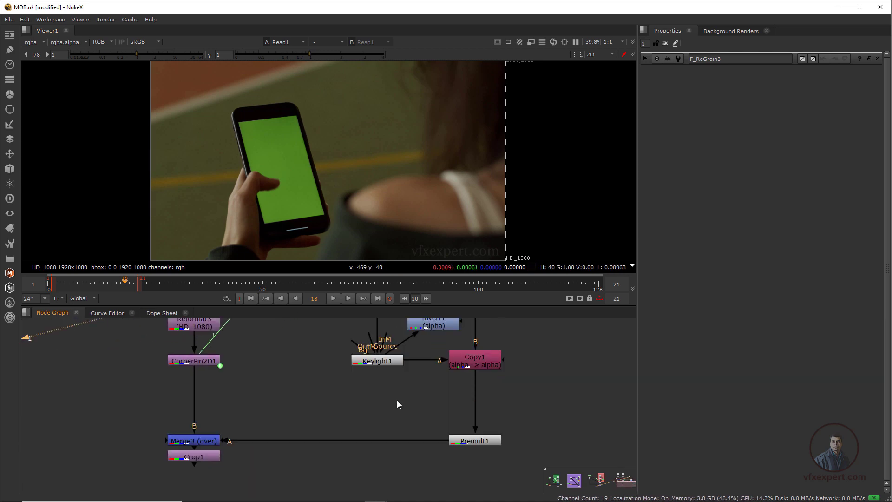
{"action": "middle_click_drag", "start_coordinate": [294, 436], "coordinate": [425, 396]}
{"action": "scroll", "coordinate": [318, 400], "scroll_direction": "up", "scroll_amount": 1}
{"action": "left_click", "coordinate": [330, 419]}
{"action": "key", "text": "1"}
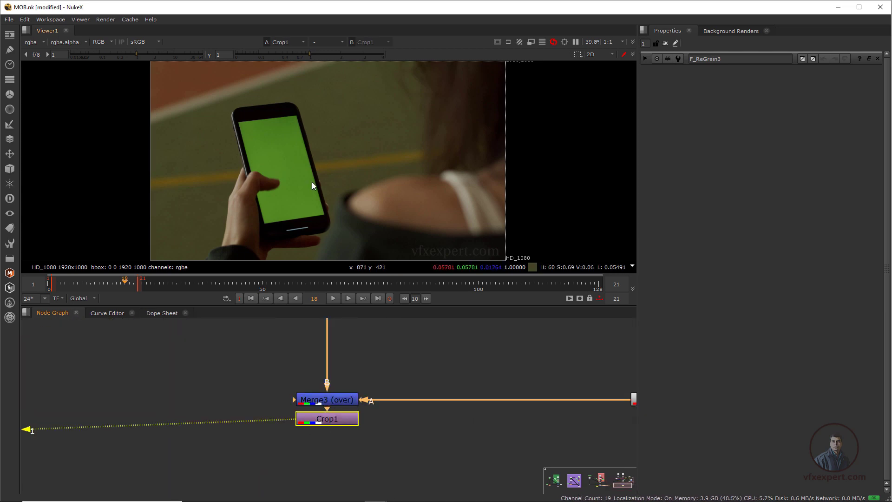
{"action": "scroll", "coordinate": [310, 163], "scroll_direction": "up", "scroll_amount": 2}
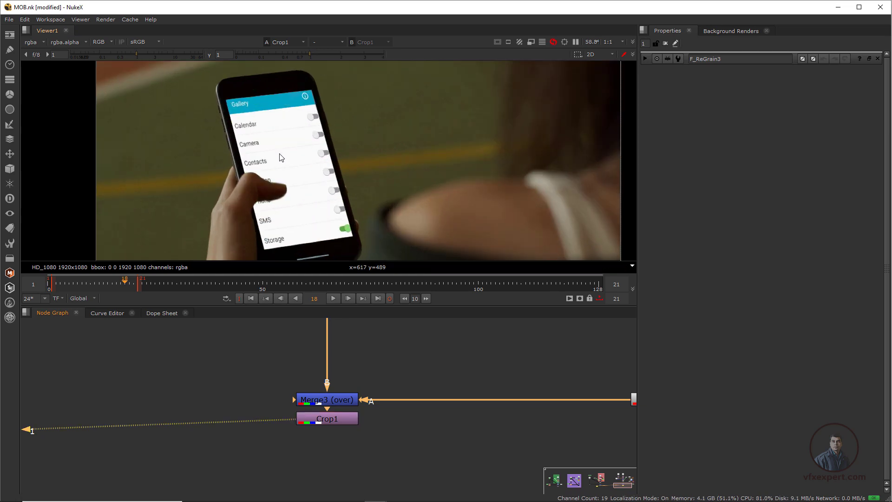
{"action": "scroll", "coordinate": [306, 195], "scroll_direction": "up", "scroll_amount": 3}
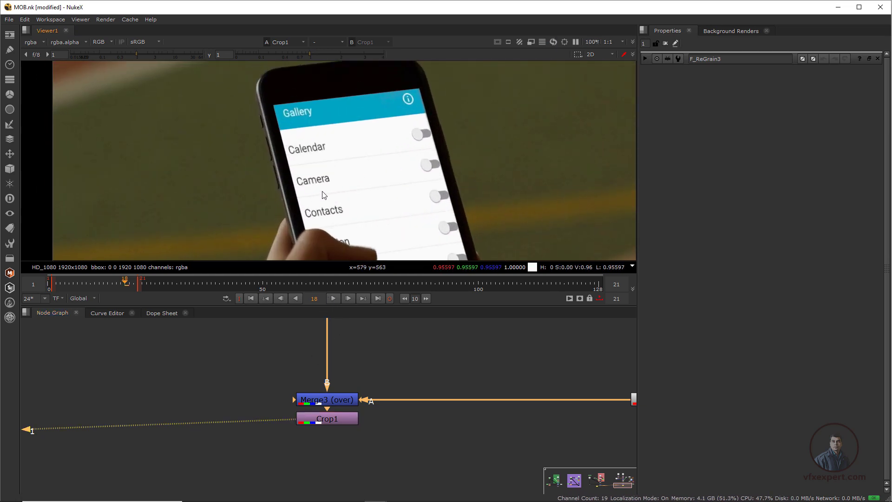
Isolate the red channel and play back Crop1 to compare grain on the phone screen and background
{"action": "key", "text": "r"}
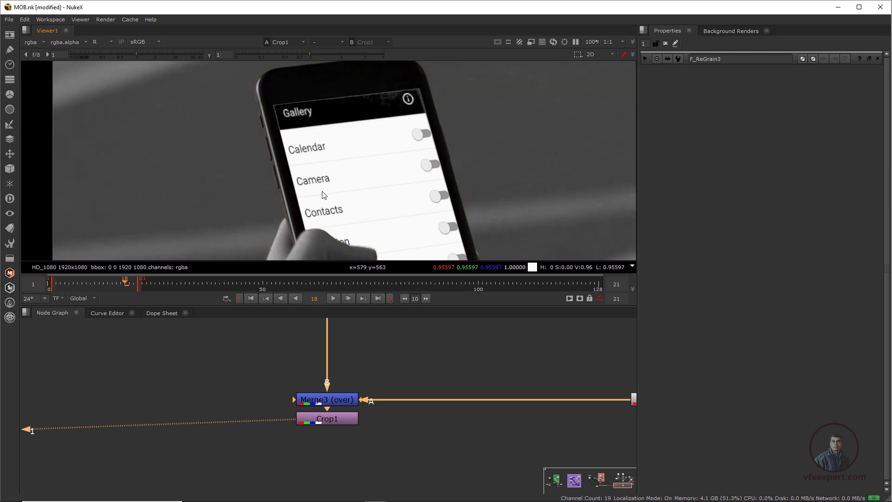
{"action": "scroll", "coordinate": [289, 191], "scroll_direction": "up", "scroll_amount": 2}
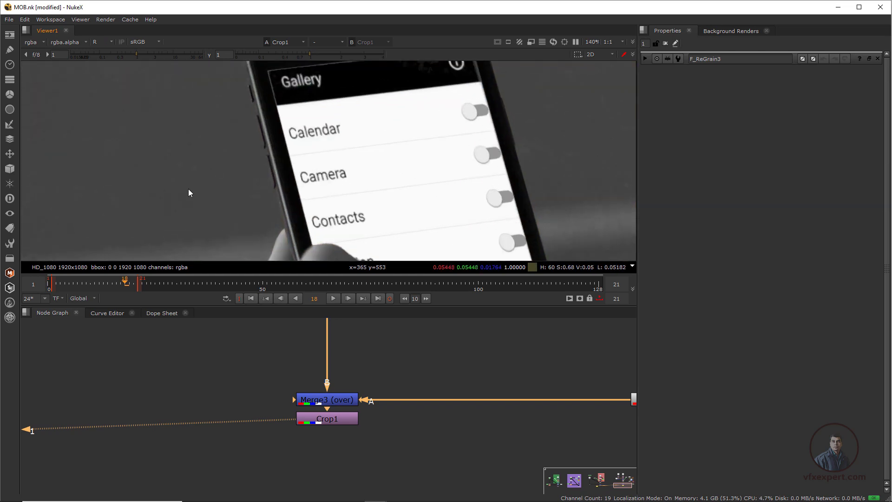
{"action": "left_click", "coordinate": [333, 298]}
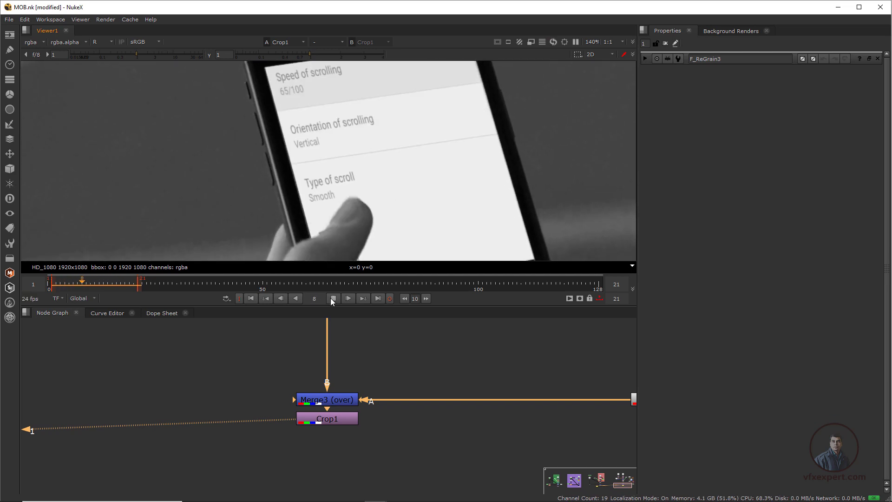
{"action": "key", "text": "k"}
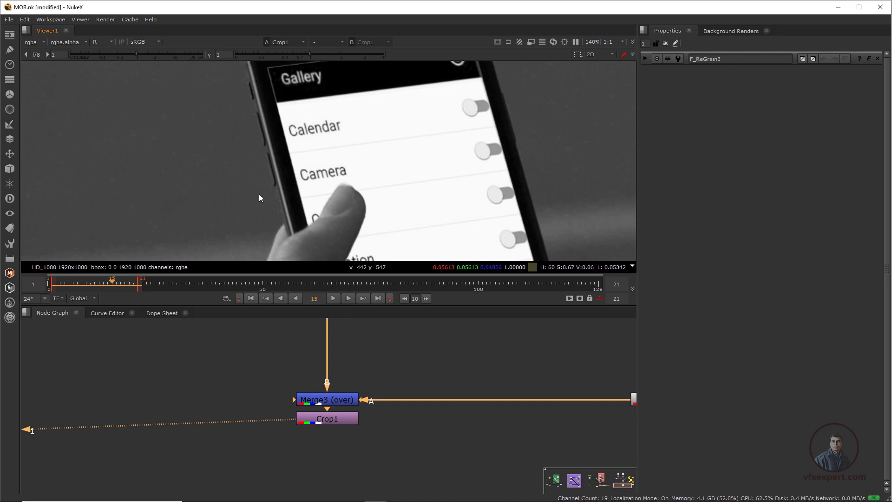
Add an F_ReGrain node after CornerPin2D1 and connect its Grain input to the phone plate Read1
{"action": "scroll", "coordinate": [355, 439], "scroll_direction": "down", "scroll_amount": 5}
{"action": "scroll", "coordinate": [345, 434], "scroll_direction": "up", "scroll_amount": 1}
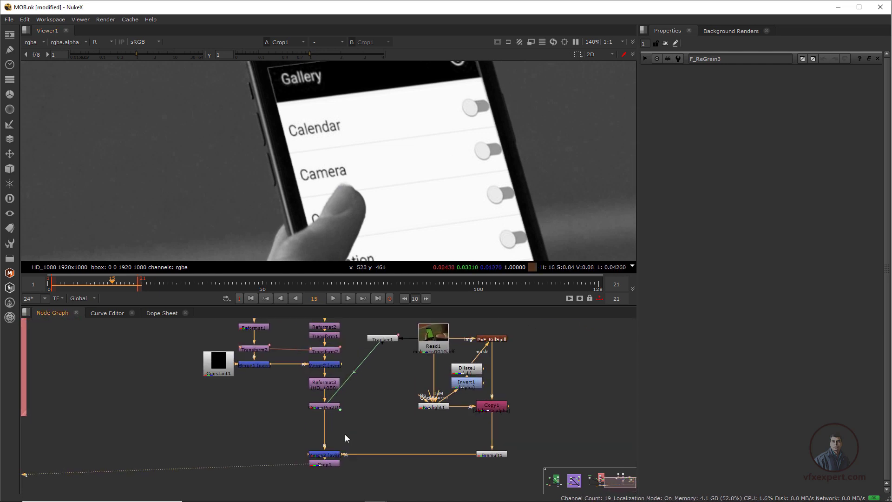
{"action": "scroll", "coordinate": [367, 414], "scroll_direction": "up", "scroll_amount": 2}
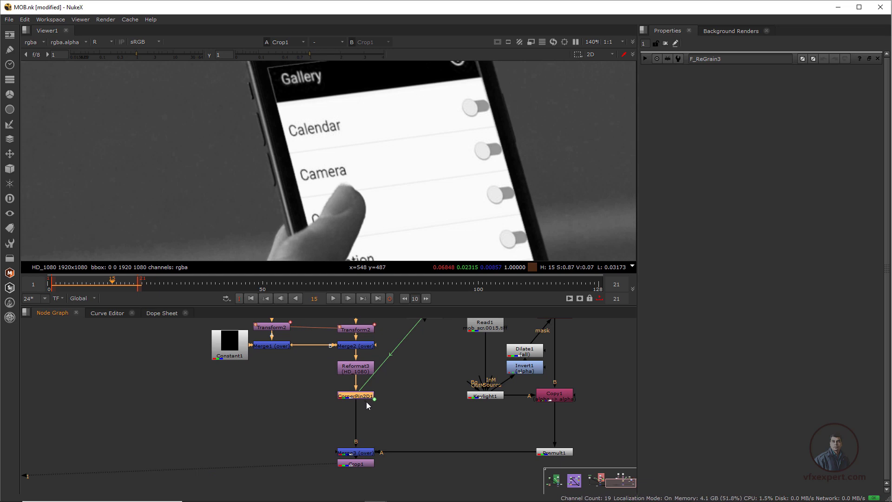
{"action": "scroll", "coordinate": [363, 398], "scroll_direction": "up", "scroll_amount": 2}
{"action": "left_click", "coordinate": [10, 302]}
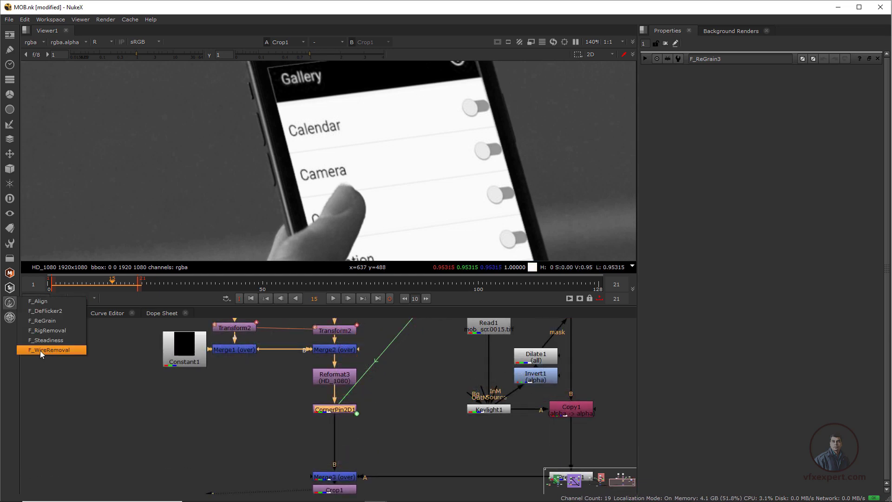
{"action": "left_click", "coordinate": [49, 322]}
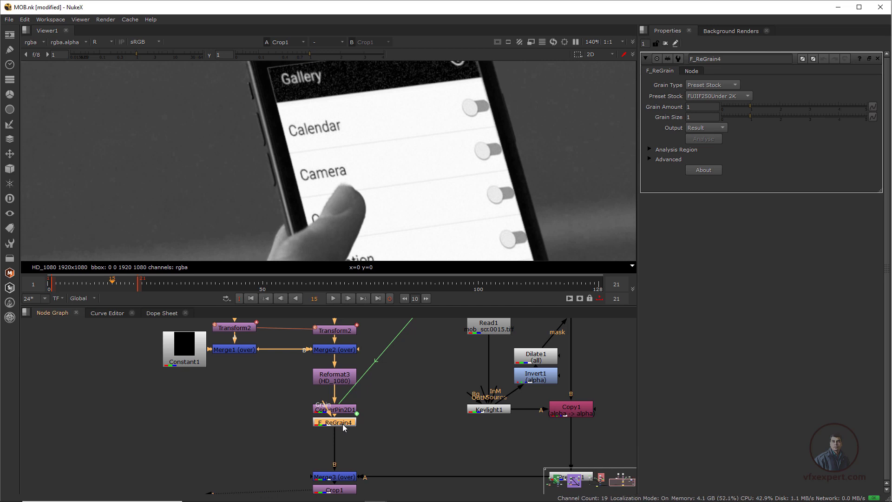
{"action": "scroll", "coordinate": [355, 451], "scroll_direction": "down", "scroll_amount": 3}
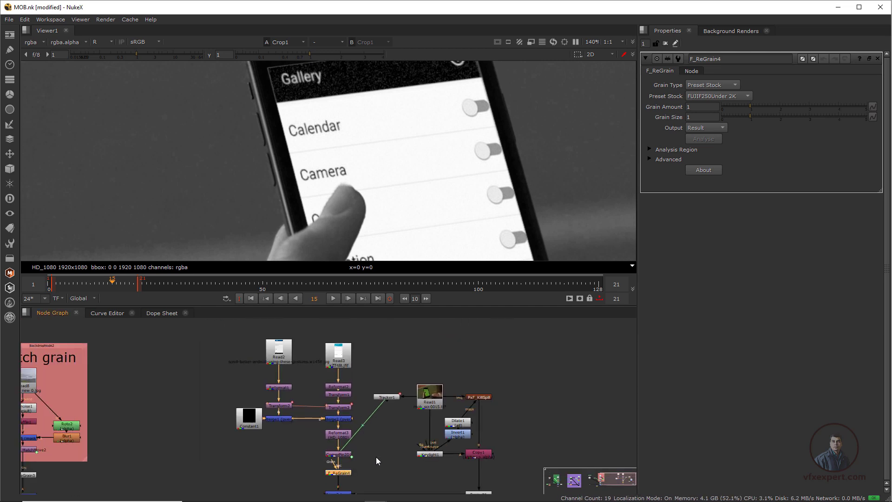
{"action": "left_click_drag", "start_coordinate": [332, 464], "coordinate": [429, 399]}
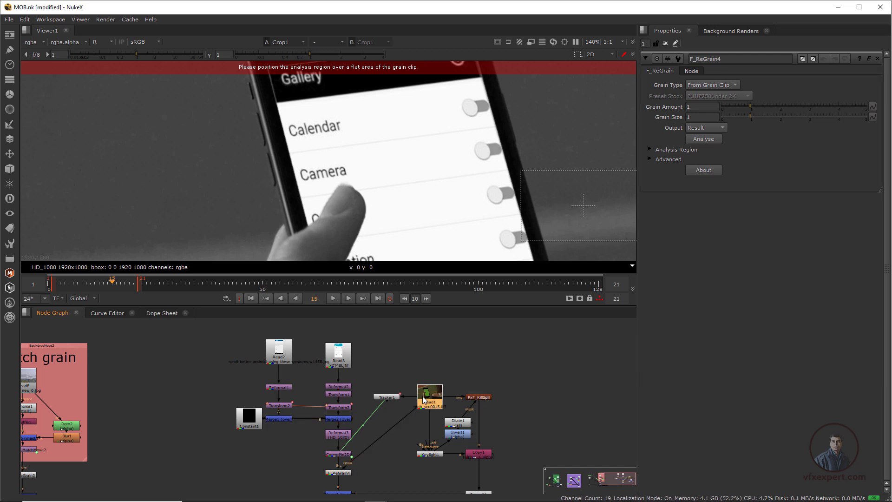
View Read1 and place the grain analysis region over the flat background beside the phone, slightly enlarging its height
{"action": "key", "text": "1"}
{"action": "scroll", "coordinate": [418, 171], "scroll_direction": "down", "scroll_amount": 2}
{"action": "scroll", "coordinate": [435, 160], "scroll_direction": "up", "scroll_amount": 1}
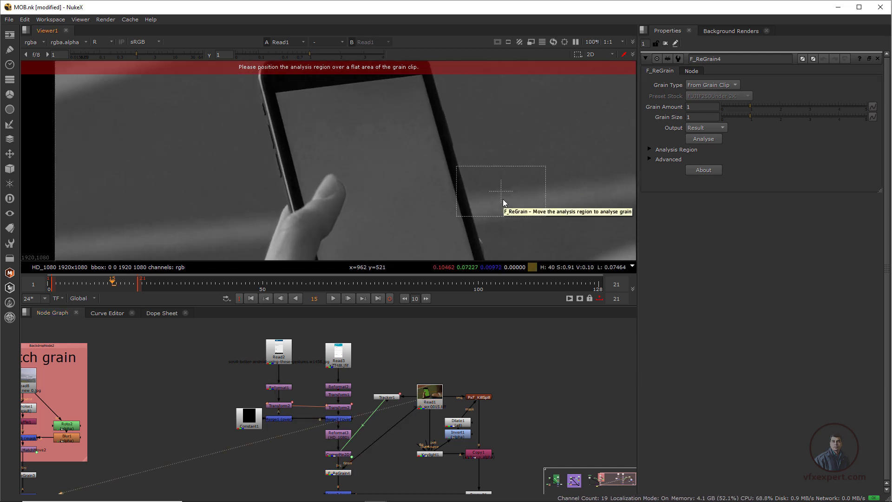
{"action": "left_click_drag", "start_coordinate": [504, 195], "coordinate": [220, 163]}
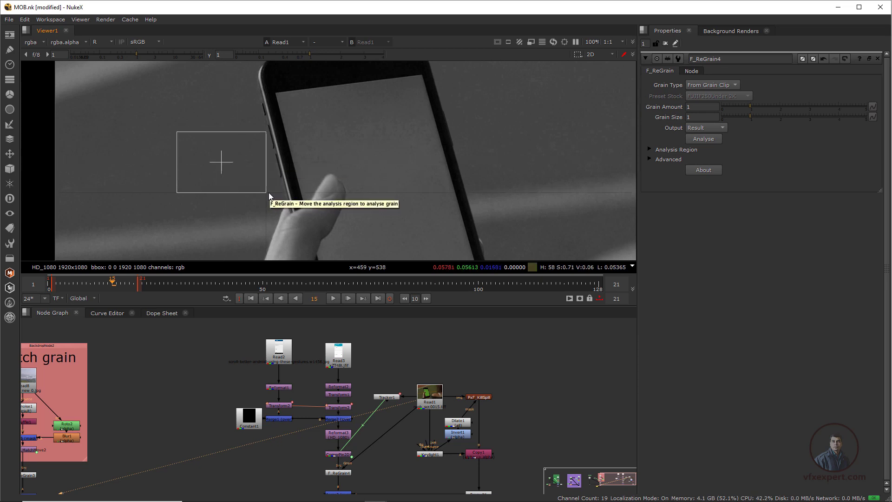
{"action": "left_click_drag", "start_coordinate": [267, 193], "coordinate": [263, 200]}
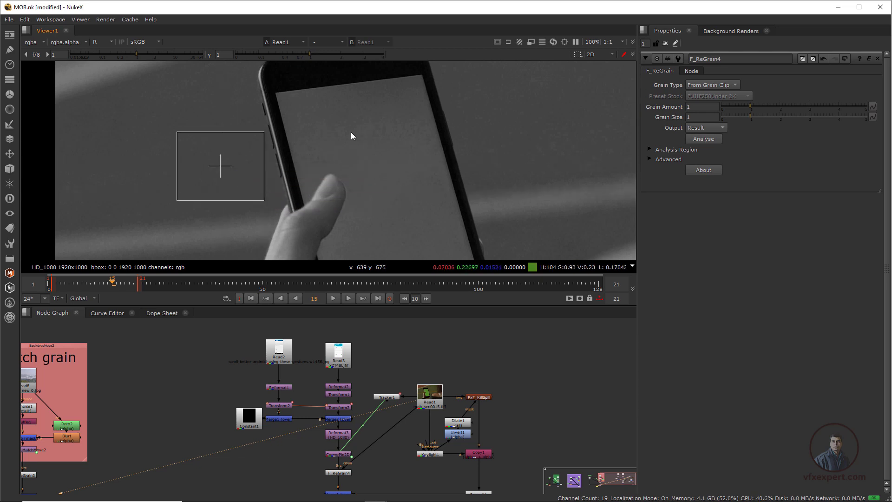
View the regrained Crop1 in full RGB up close, with the F_ReGrain properties collapsed to hide the analysis region
{"action": "scroll", "coordinate": [384, 362], "scroll_direction": "down", "scroll_amount": 2}
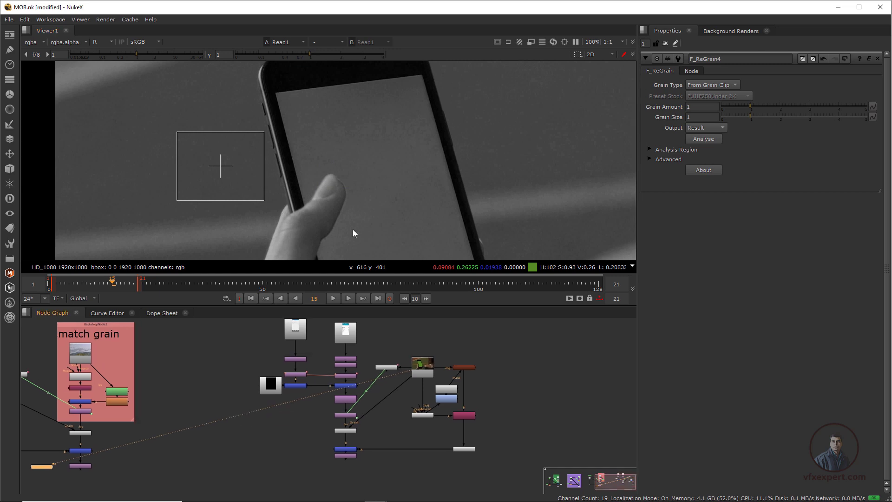
{"action": "scroll", "coordinate": [280, 180], "scroll_direction": "up", "scroll_amount": 1}
{"action": "scroll", "coordinate": [405, 438], "scroll_direction": "up", "scroll_amount": 3}
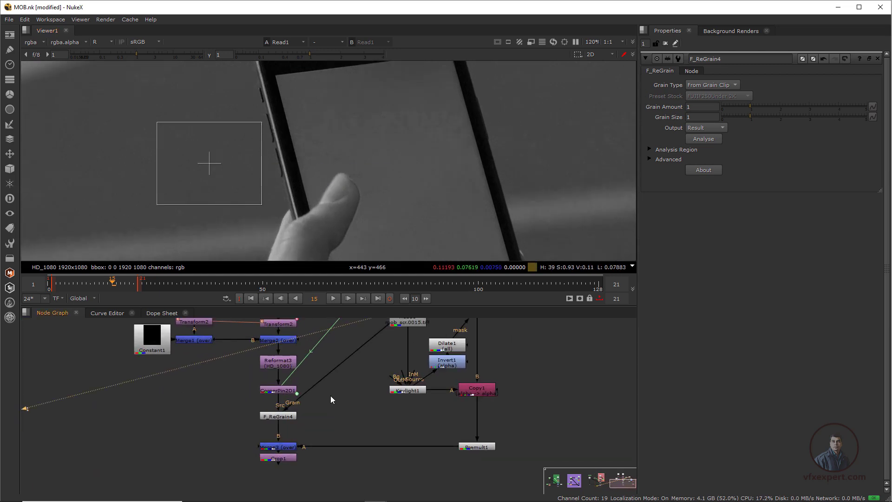
{"action": "left_click", "coordinate": [277, 458]}
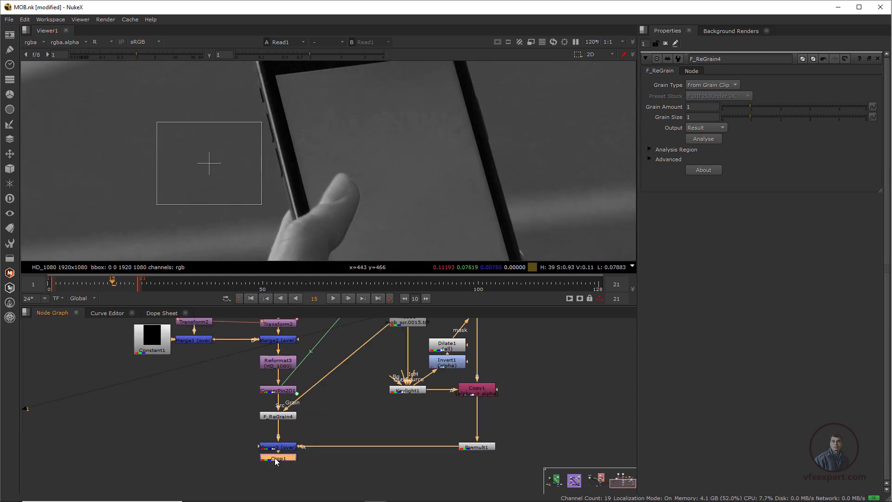
{"action": "key", "text": "1"}
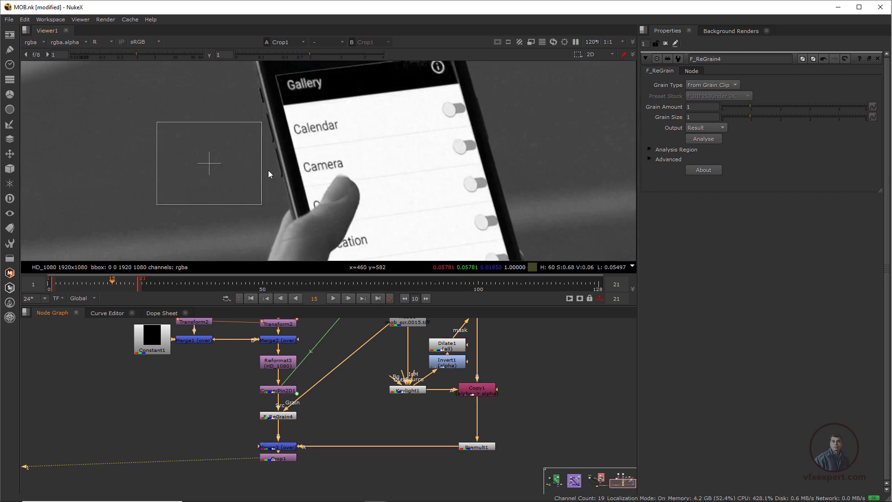
{"action": "key", "text": "r"}
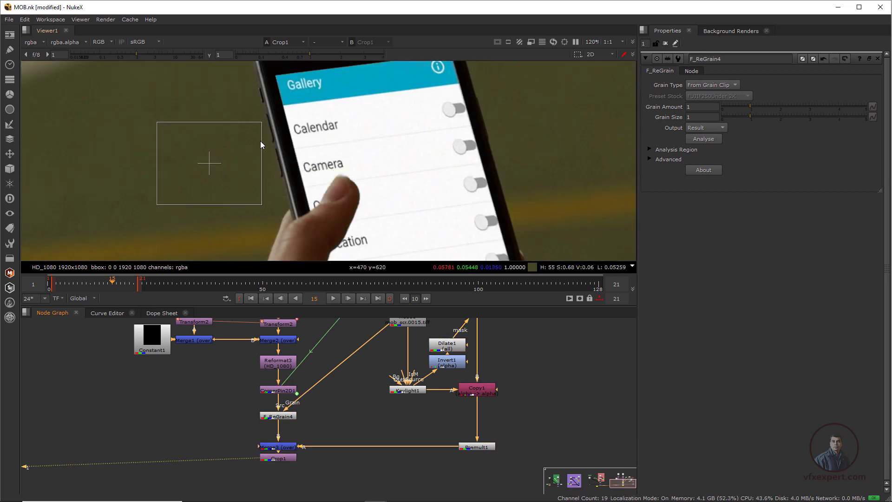
{"action": "scroll", "coordinate": [255, 144], "scroll_direction": "up", "scroll_amount": 2}
{"action": "middle_click_drag", "start_coordinate": [307, 141], "coordinate": [300, 155]}
{"action": "left_click", "coordinate": [645, 57]}
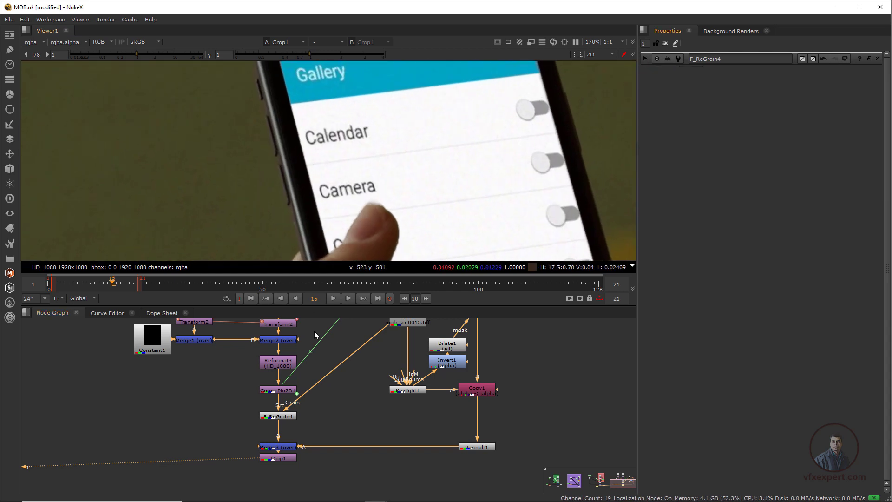
Play back Crop1 in full colour and in the red channel to check the phone screen's grain
{"action": "left_click", "coordinate": [332, 299]}
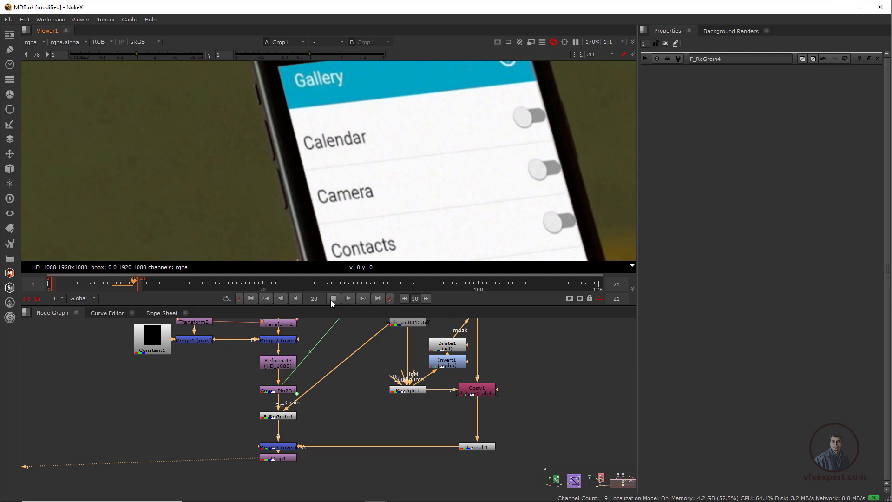
{"action": "scroll", "coordinate": [375, 118], "scroll_direction": "up", "scroll_amount": 2}
{"action": "scroll", "coordinate": [348, 174], "scroll_direction": "up", "scroll_amount": 1}
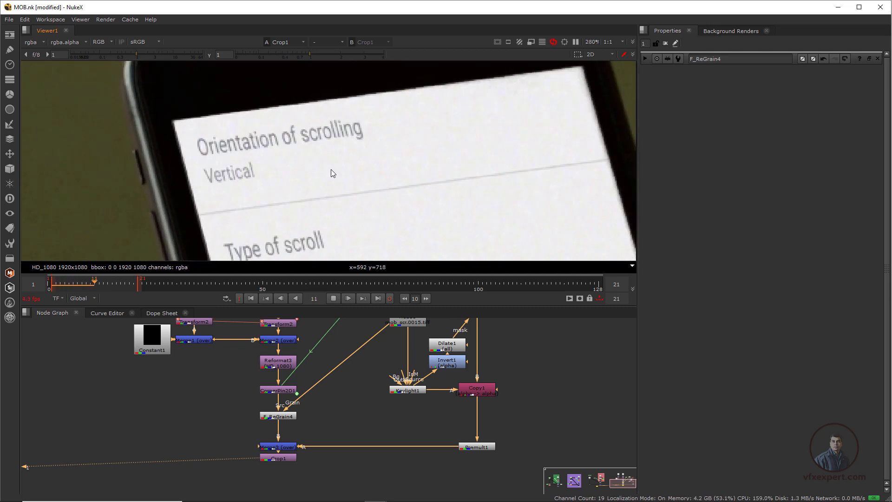
{"action": "scroll", "coordinate": [349, 164], "scroll_direction": "down", "scroll_amount": 3}
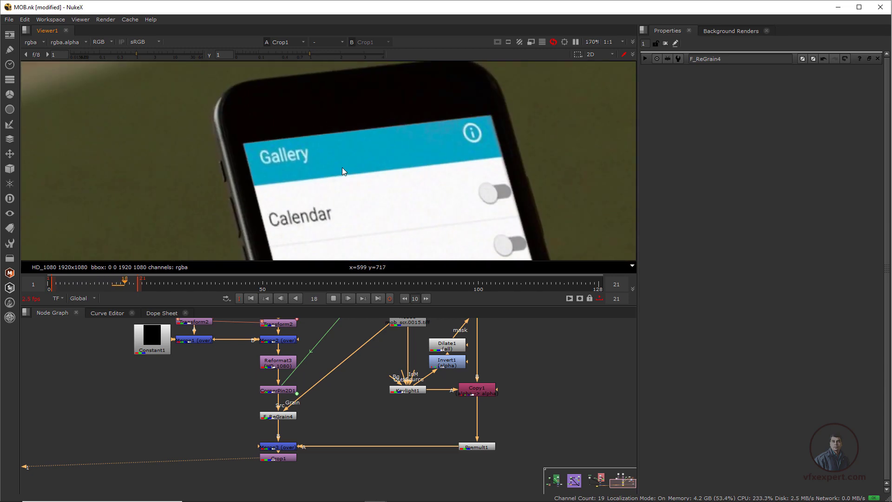
{"action": "key", "text": "r"}
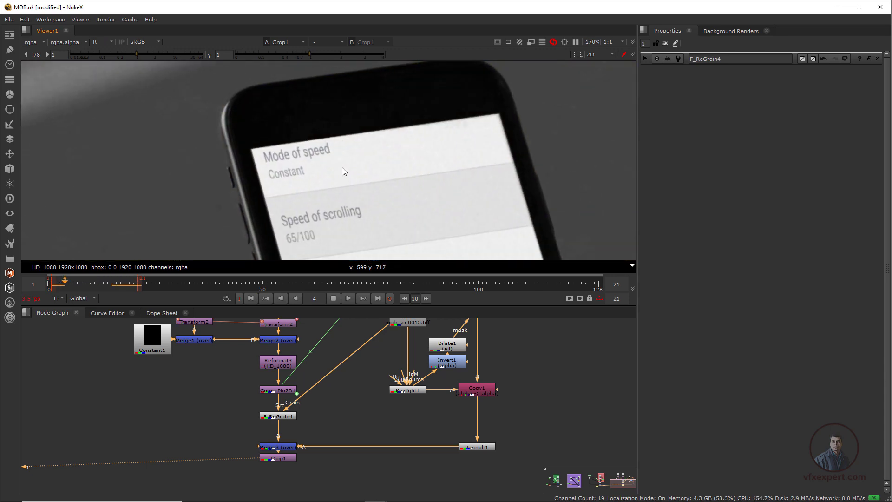
{"action": "scroll", "coordinate": [391, 204], "scroll_direction": "up", "scroll_amount": 2}
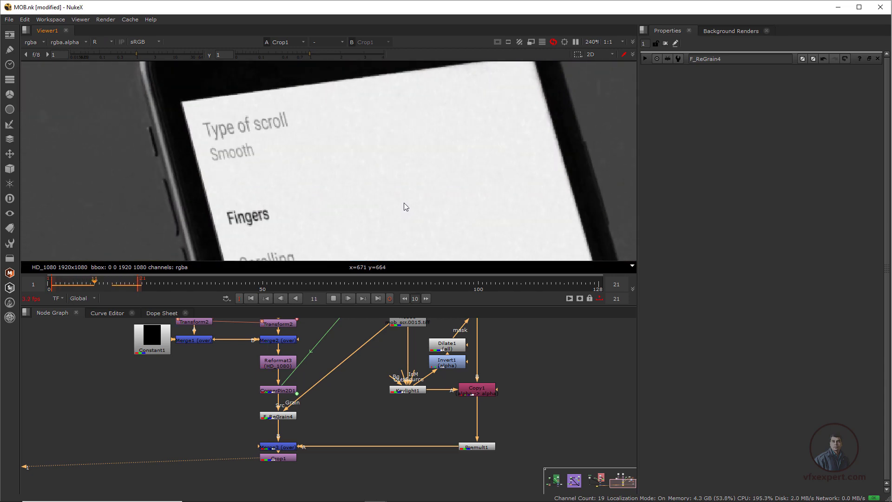
{"action": "left_click", "coordinate": [333, 298]}
{"action": "left_click", "coordinate": [333, 298]}
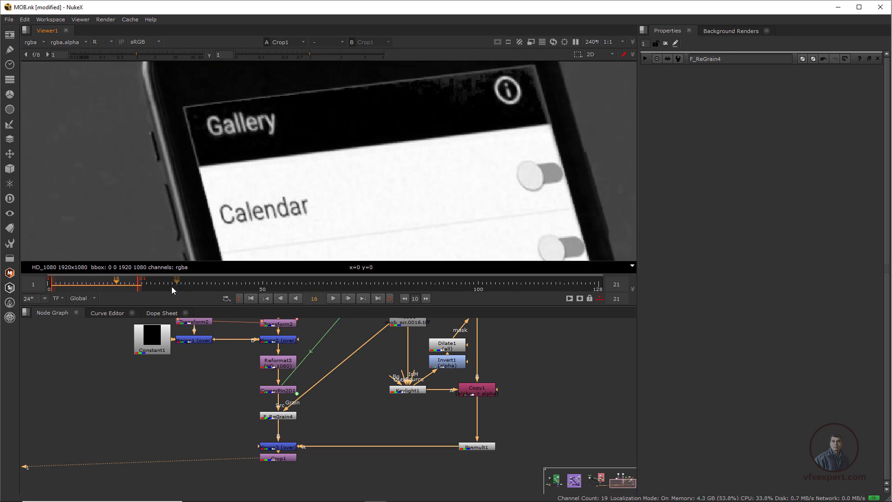
Scrub through Crop1 in the green and blue channels to check the grain per channel
{"action": "left_click_drag", "start_coordinate": [114, 285], "coordinate": [79, 299]}
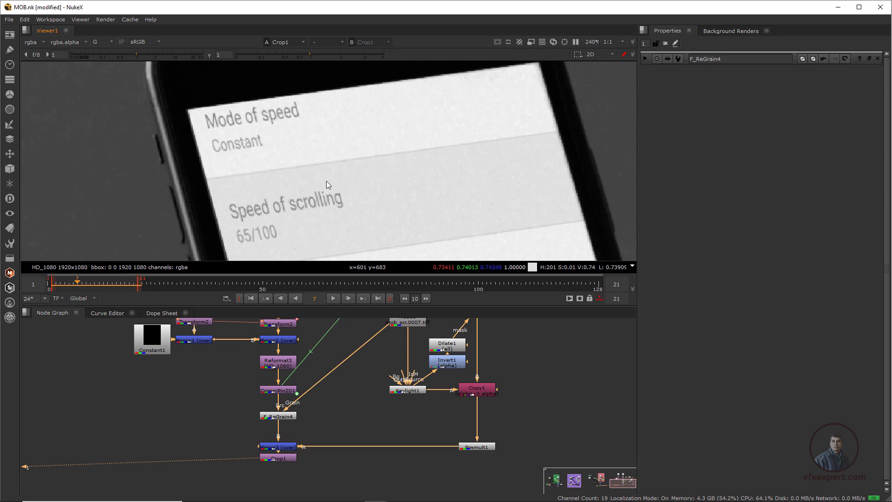
{"action": "key", "text": "b"}
{"action": "left_click_drag", "start_coordinate": [95, 283], "coordinate": [73, 291]}
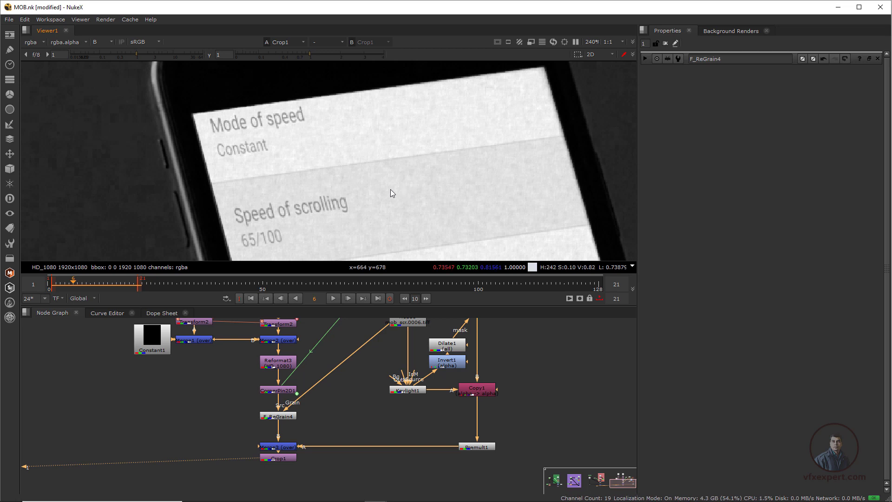
Set the Blue Amount to 0.86 in the advanced settings of the phone screen's F_ReGrain node
{"action": "double_click", "coordinate": [286, 416]}
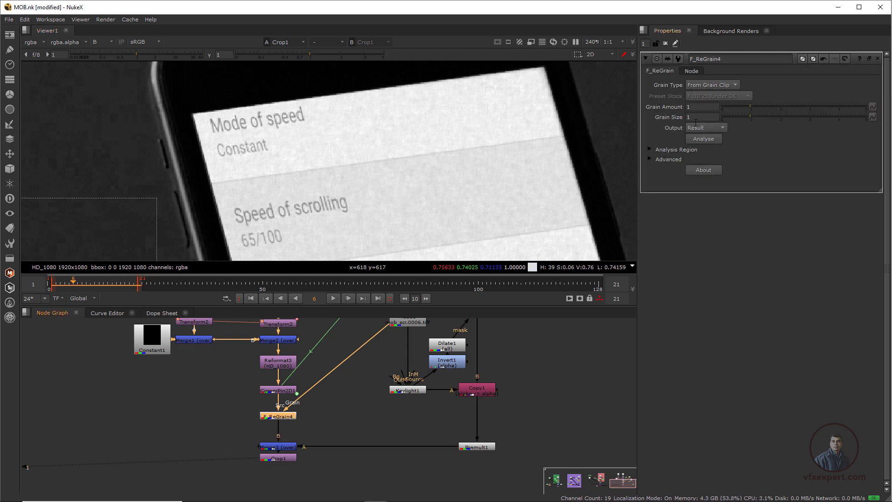
{"action": "left_click", "coordinate": [650, 159]}
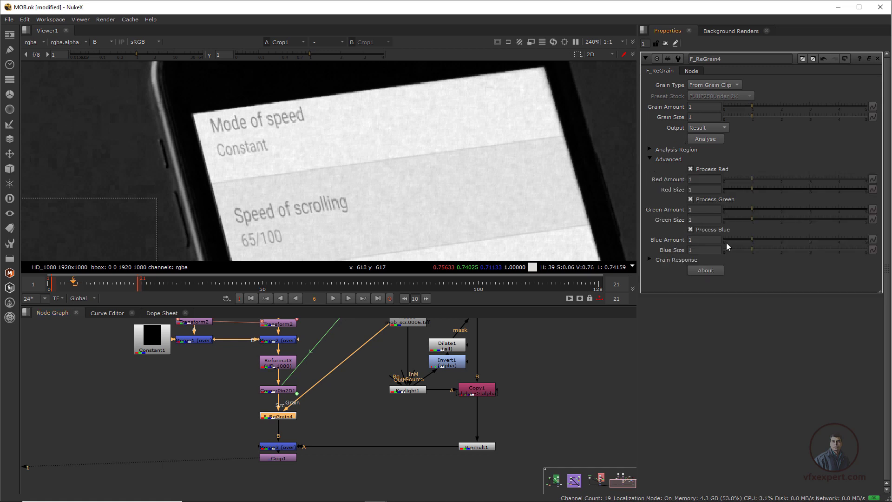
{"action": "left_click_drag", "start_coordinate": [753, 238], "coordinate": [747, 238]}
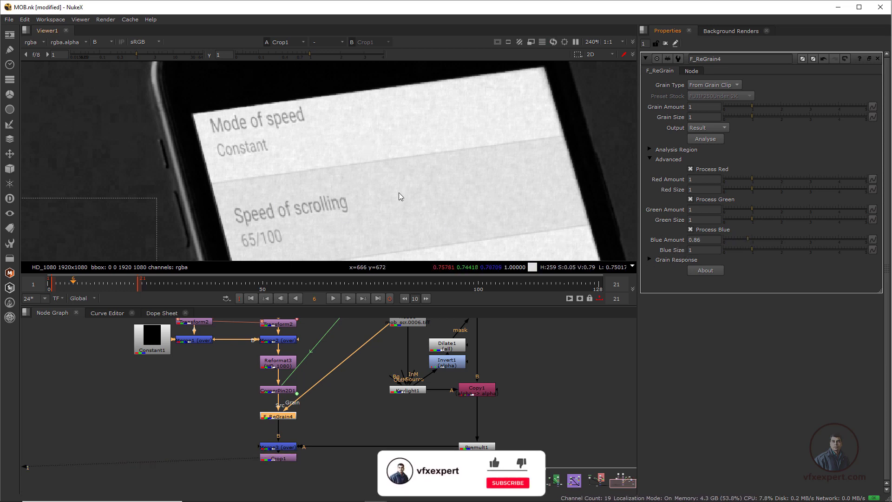
Review the Crop2 composite of the woman with the cup in full colour, with the F_ReGrain properties collapsed
{"action": "scroll", "coordinate": [398, 193], "scroll_direction": "down", "scroll_amount": 5}
{"action": "middle_click_drag", "start_coordinate": [302, 422], "coordinate": [366, 441]}
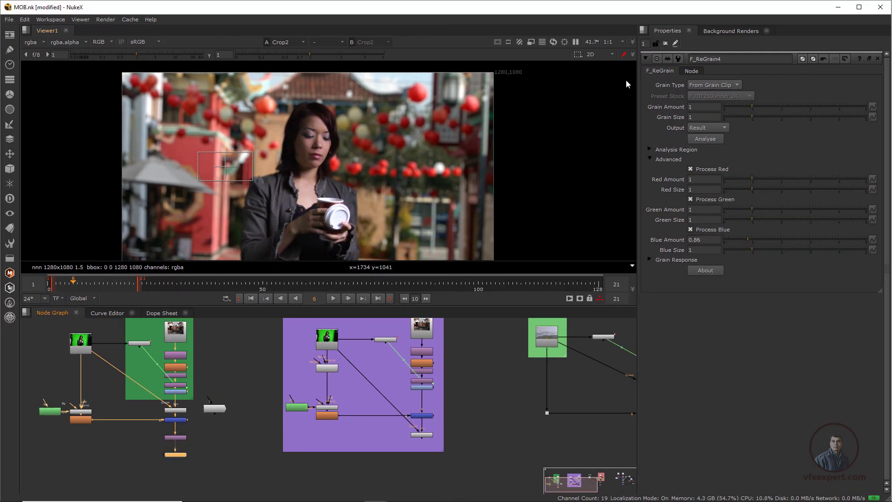
{"action": "left_click", "coordinate": [645, 59]}
{"action": "scroll", "coordinate": [364, 154], "scroll_direction": "up", "scroll_amount": 4}
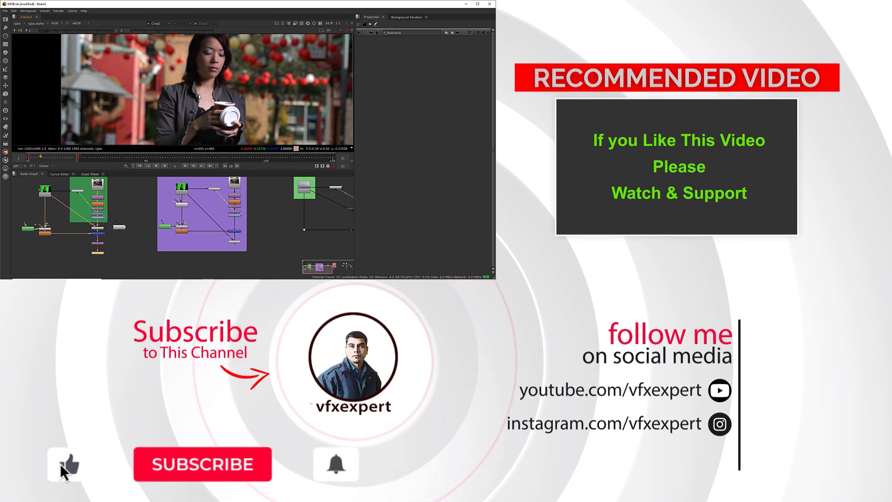
{"action": "middle_click_drag", "start_coordinate": [158, 222], "coordinate": [159, 235]}
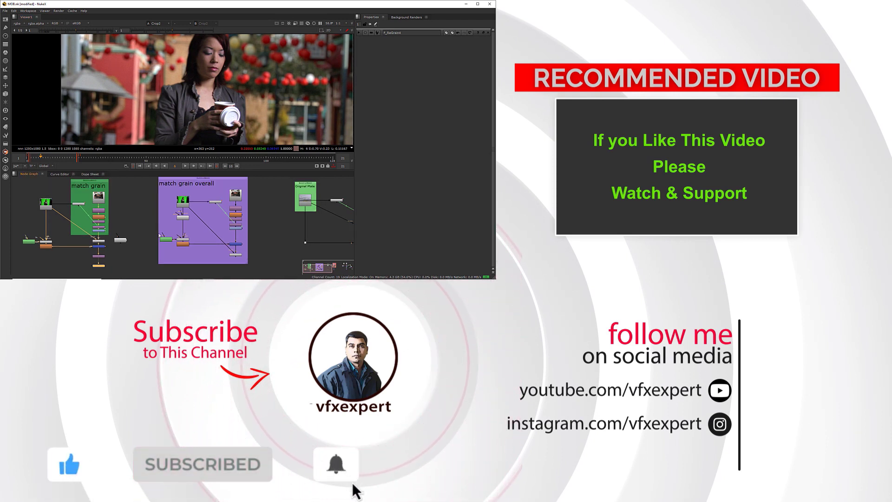